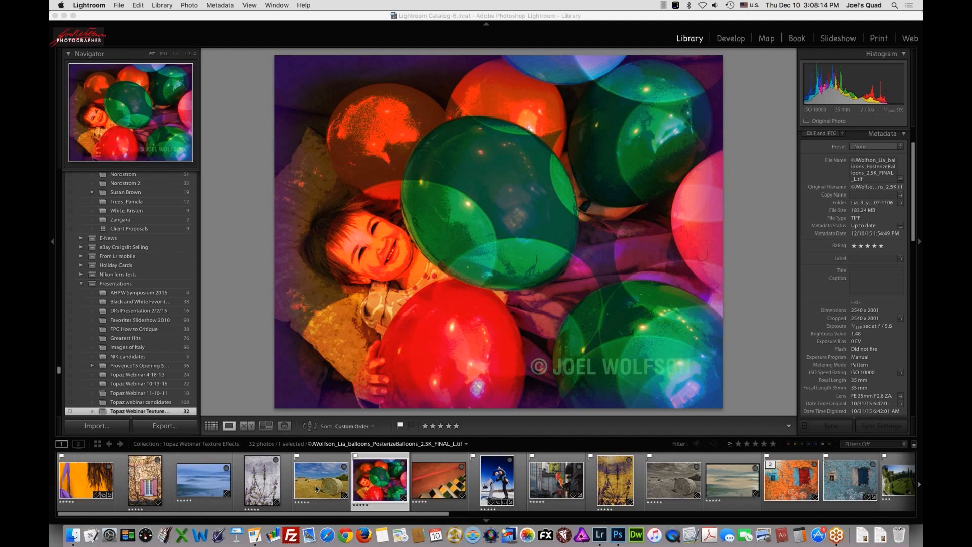
Compare the color hay bale photo with its finished monochrome version and leave the color one selected
click(317, 489)
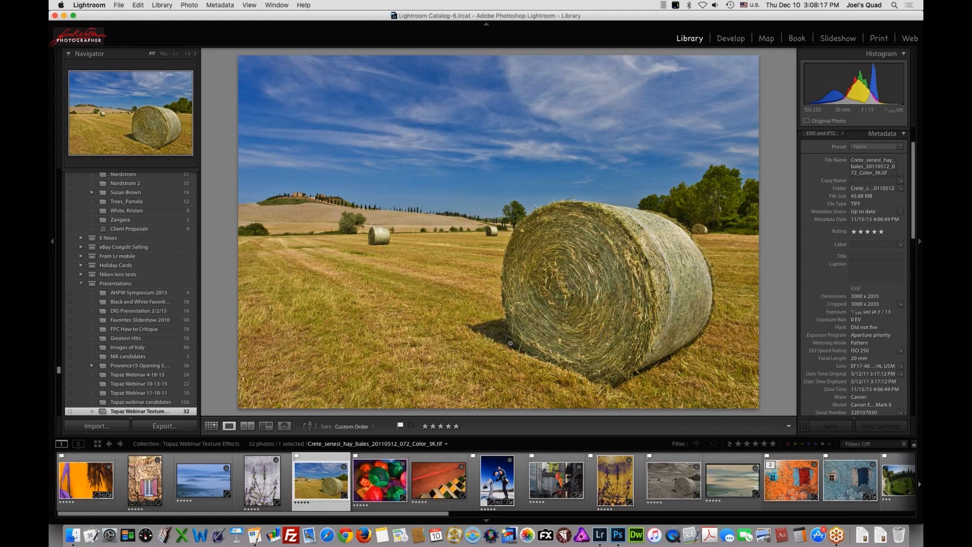
click(668, 487)
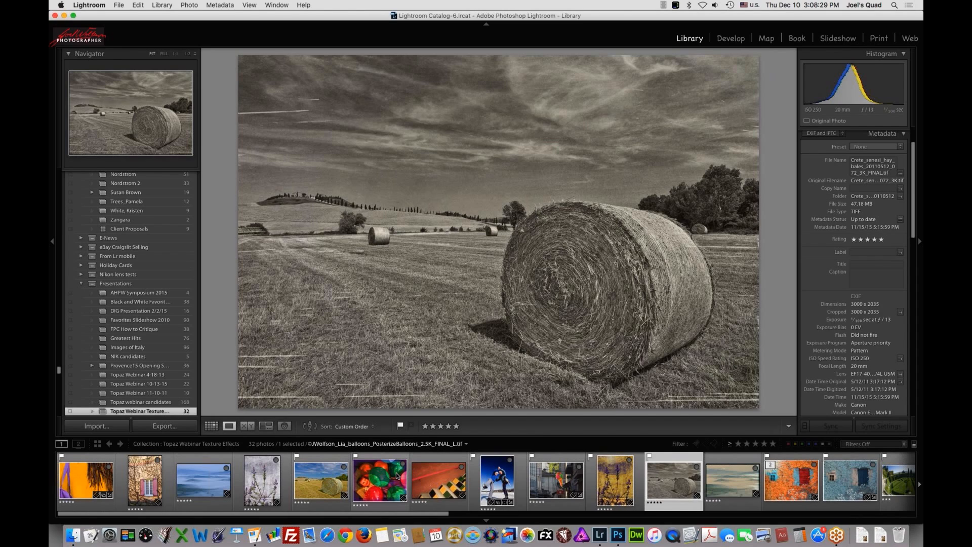
click(329, 487)
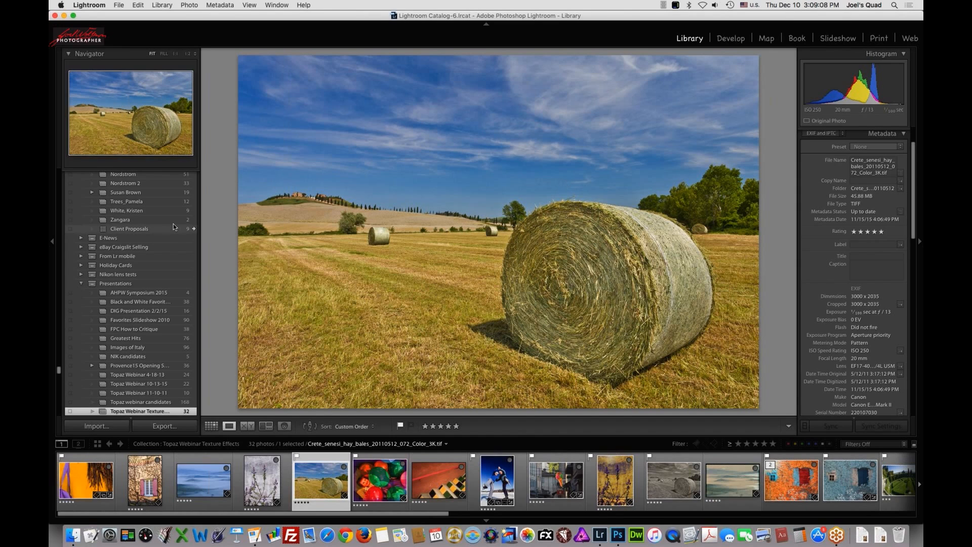
Bring the start of the Collections list into view and collapse the photo's Metadata section
scroll(174, 227, up, 6)
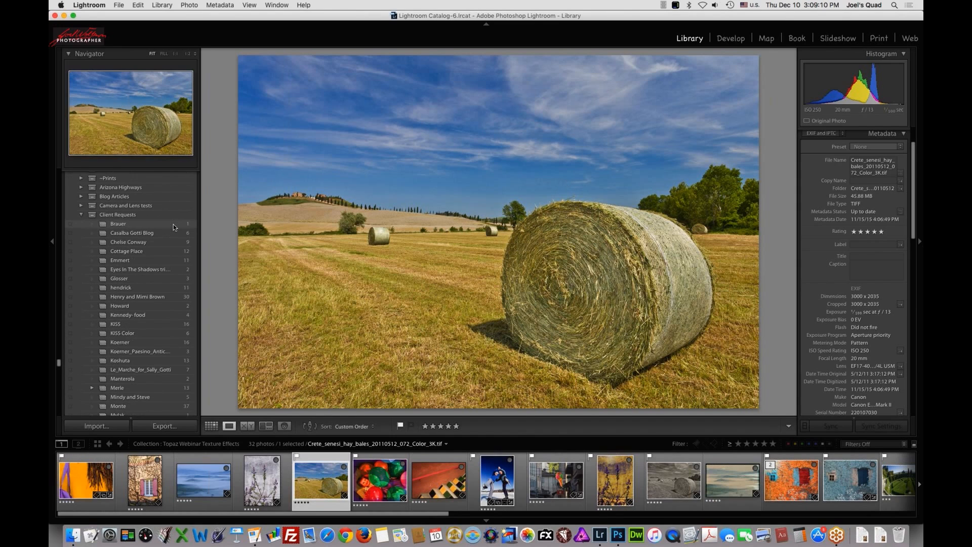
scroll(173, 227, up, 5)
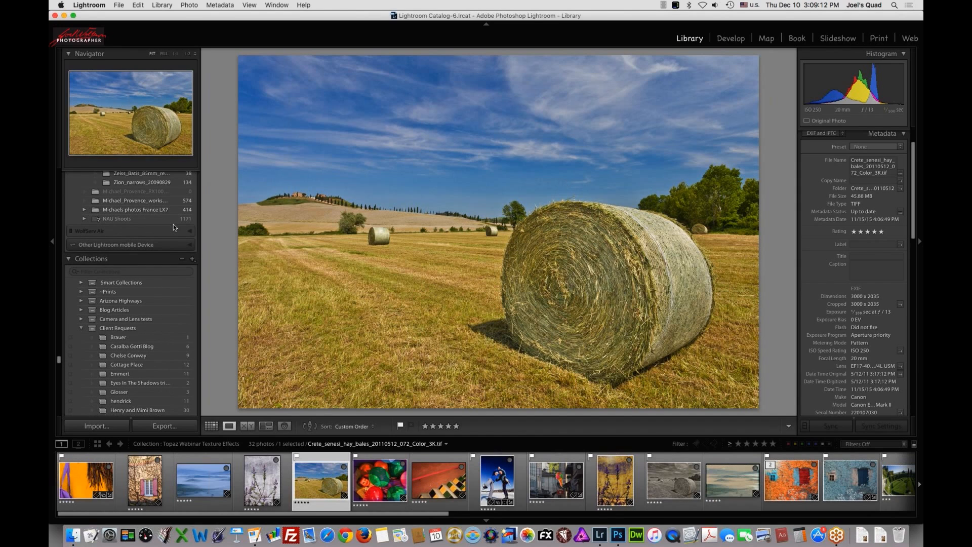
scroll(174, 227, down, 2)
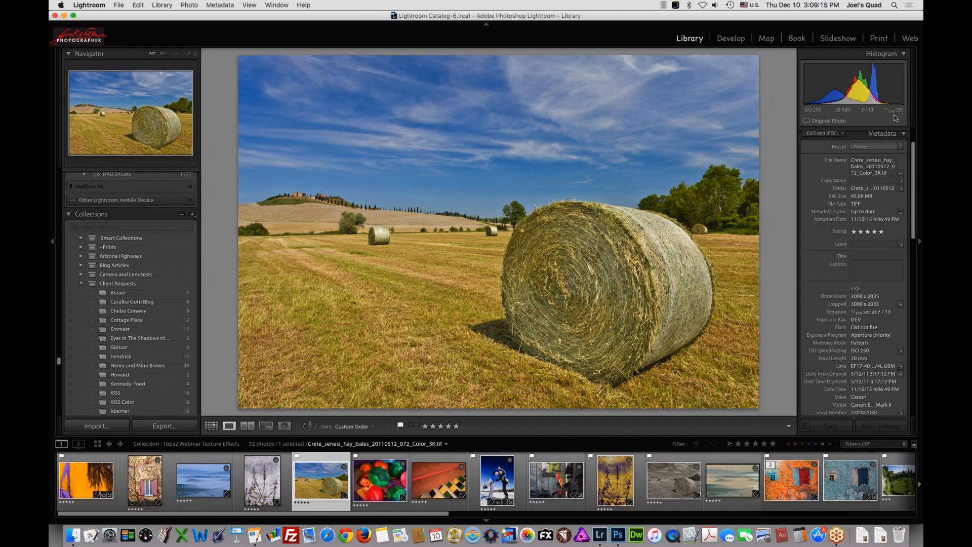
click(882, 134)
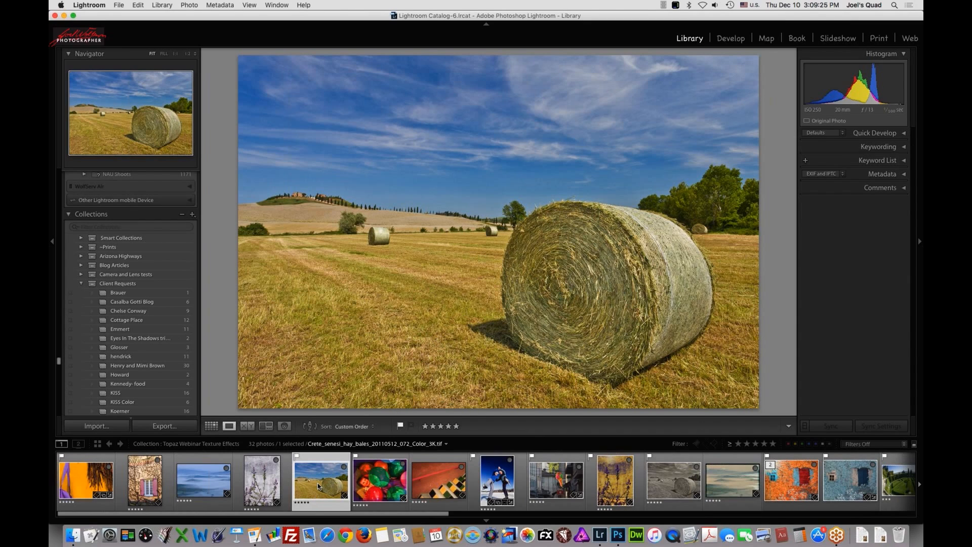
Open the original color hay bale photo for editing in Adobe Photoshop CC 2015
right_click(413, 272)
click(193, 5)
click(193, 6)
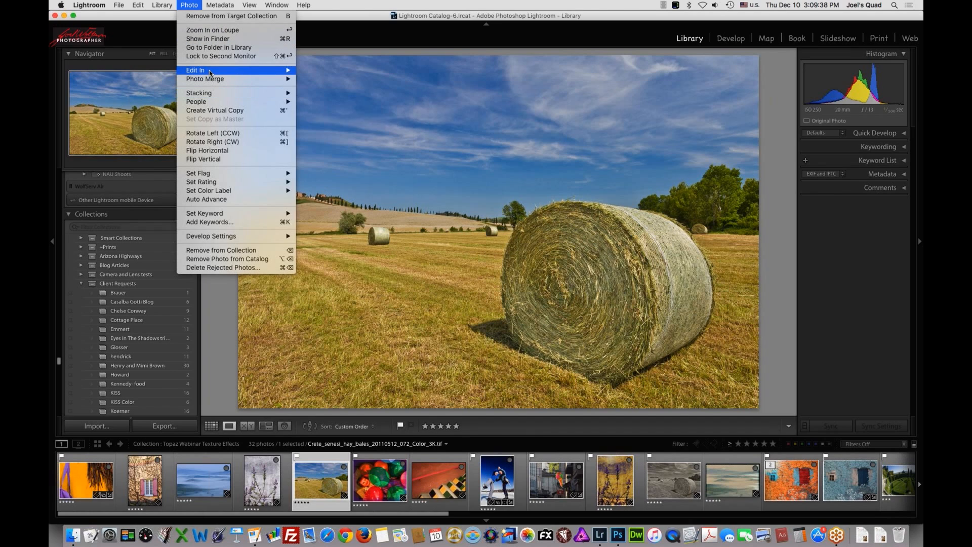
mouse_move(274, 73)
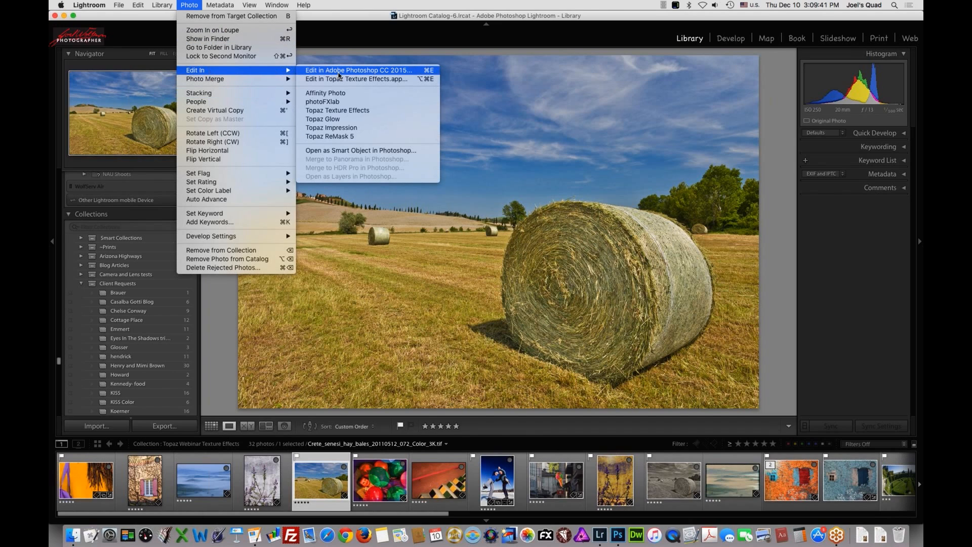
click(338, 71)
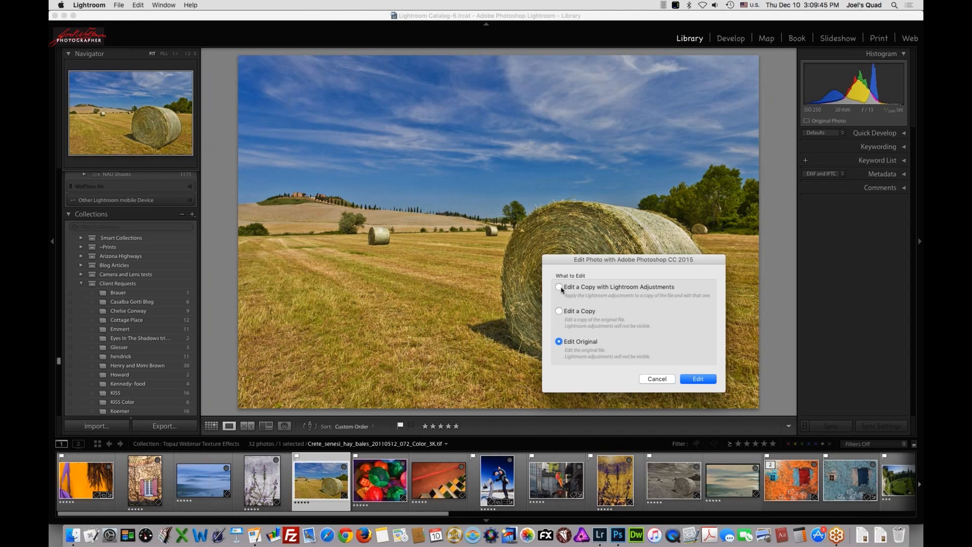
click(560, 287)
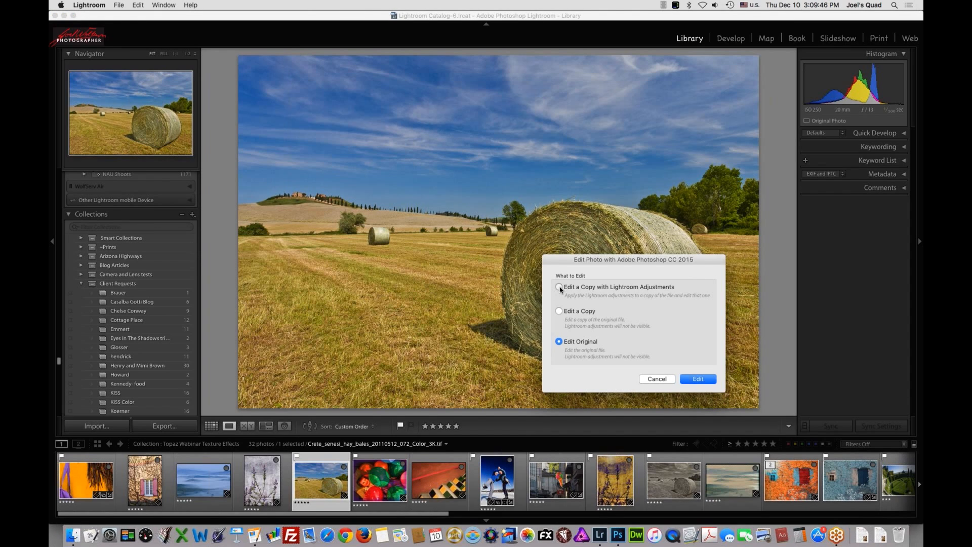
click(689, 381)
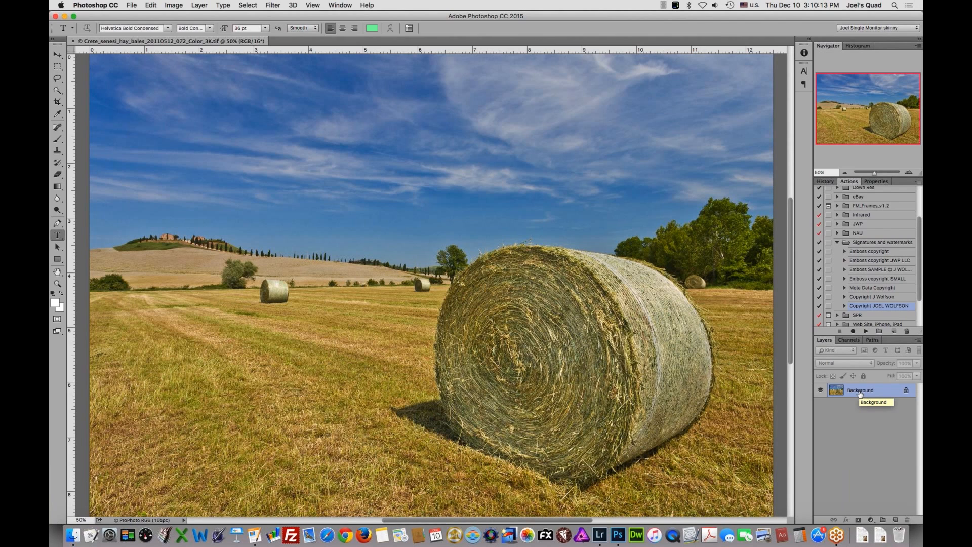
Duplicate the Background layer and rename the copy "BW Effects"
drag(859, 393, 895, 520)
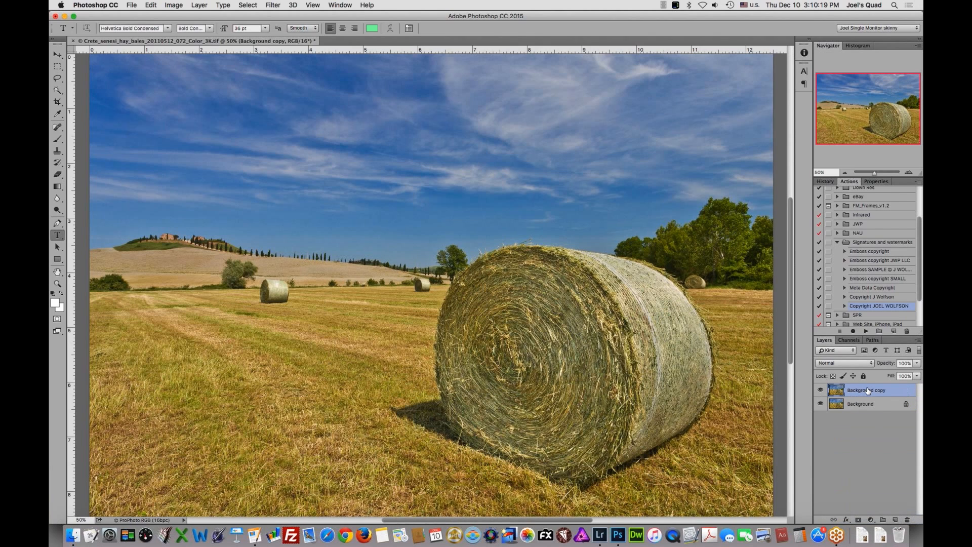
double_click(865, 391)
text(BW Effects)
key(Return)
Launch the Topaz BW Effects 2 filter on the BW Effects layer
click(273, 6)
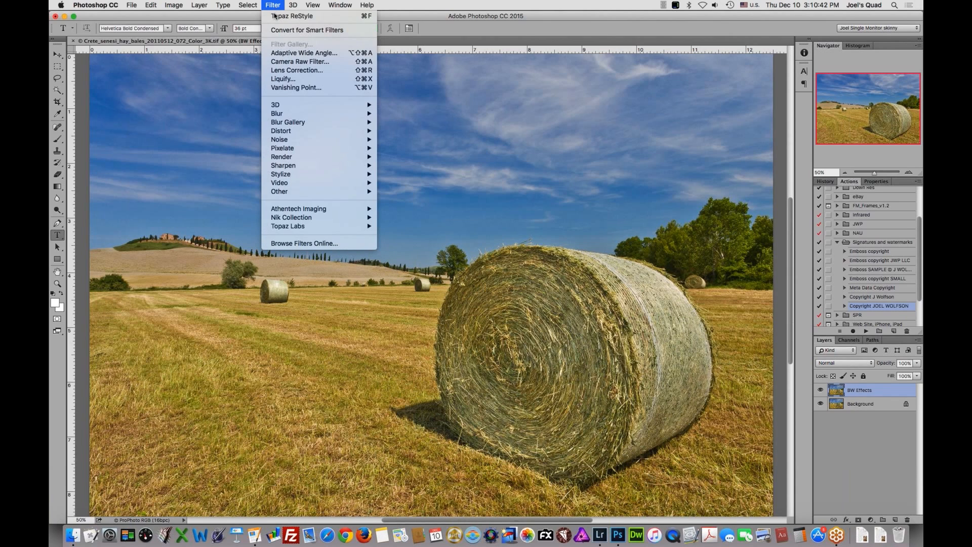
mouse_move(309, 227)
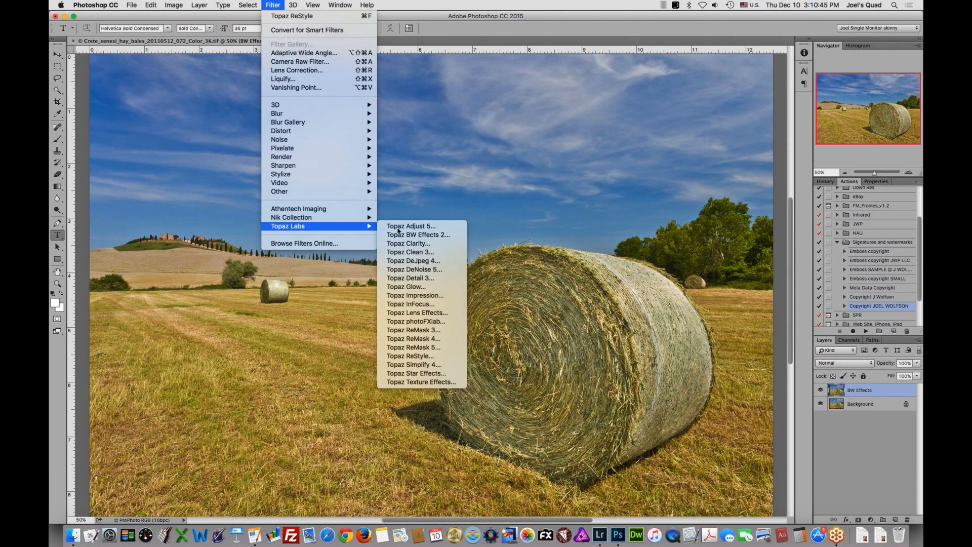
click(423, 235)
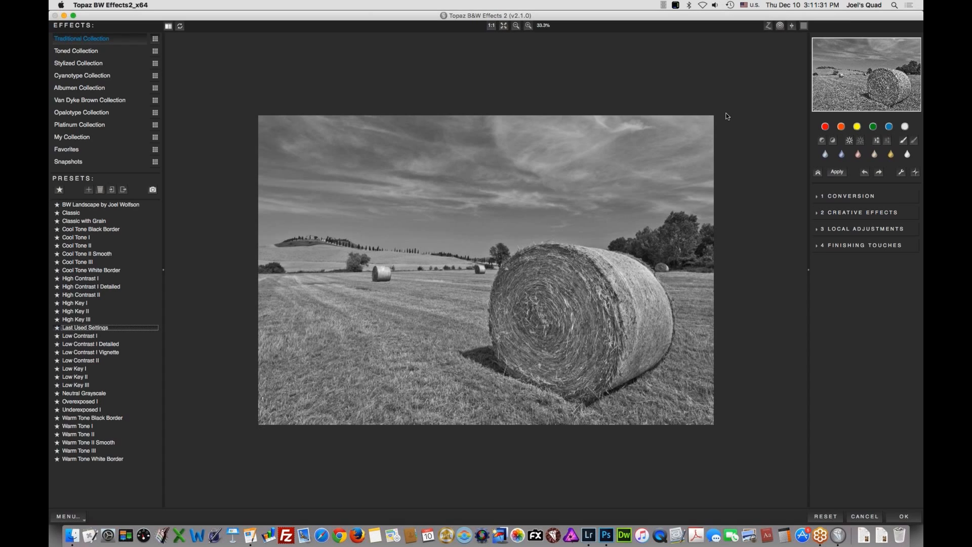
Browse the Traditional Collection preset previews, try High Key III, and apply the Classic preset to the hay bale image
click(156, 40)
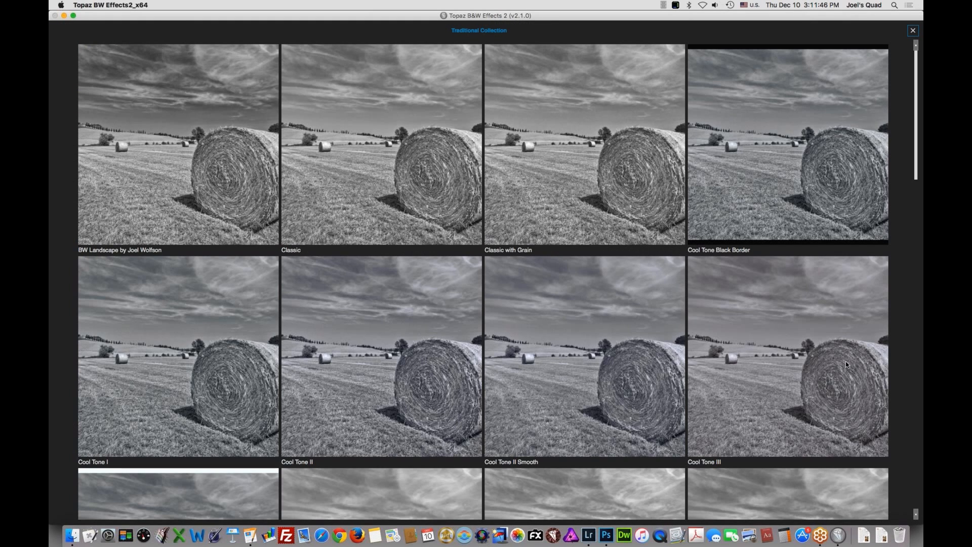
click(916, 307)
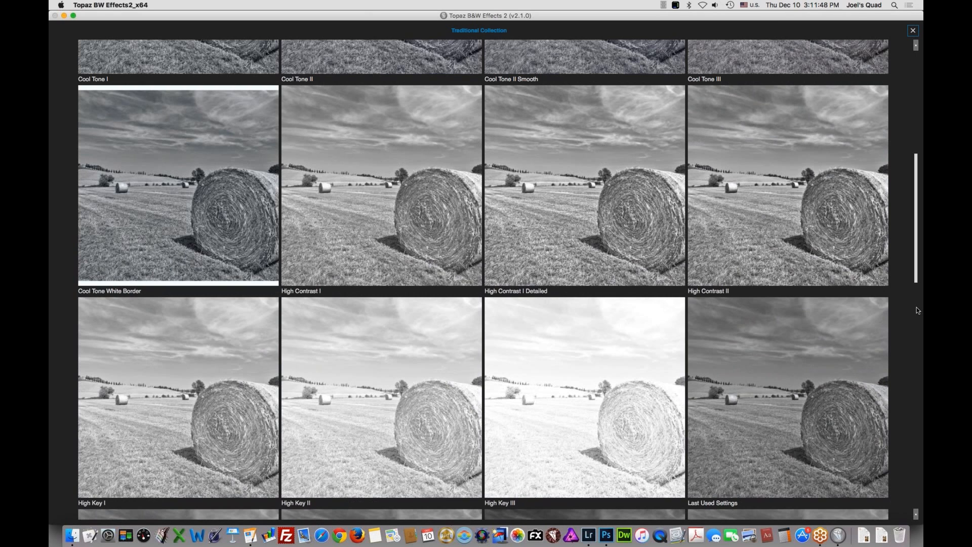
click(917, 307)
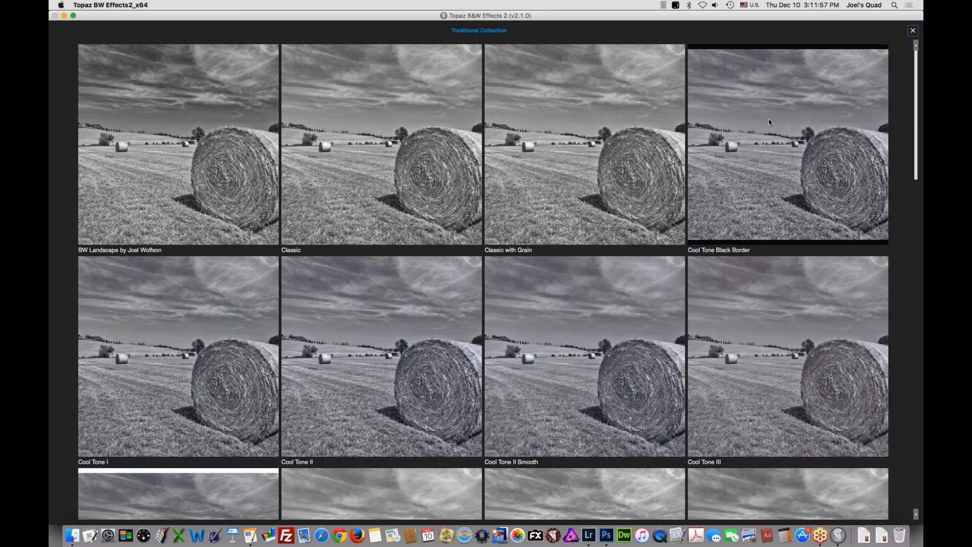
click(424, 159)
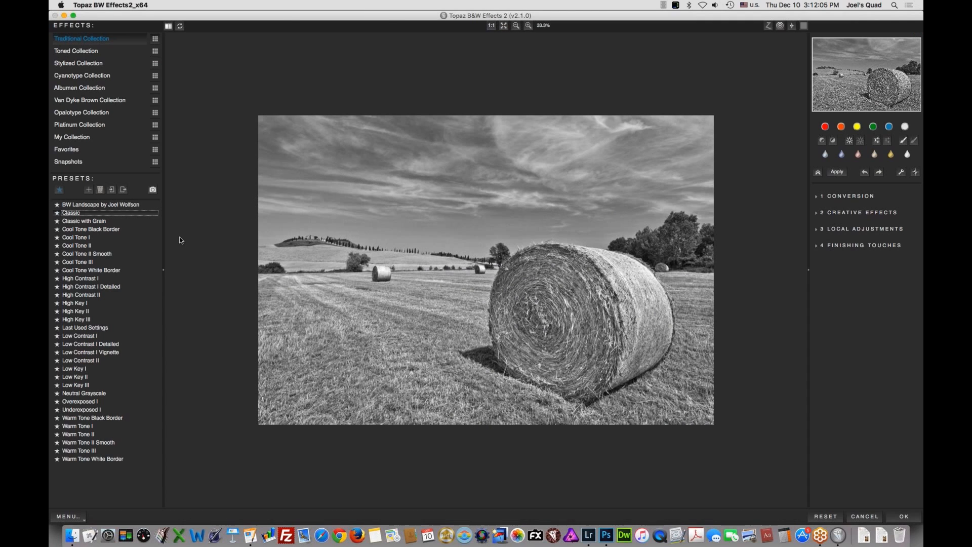
click(82, 321)
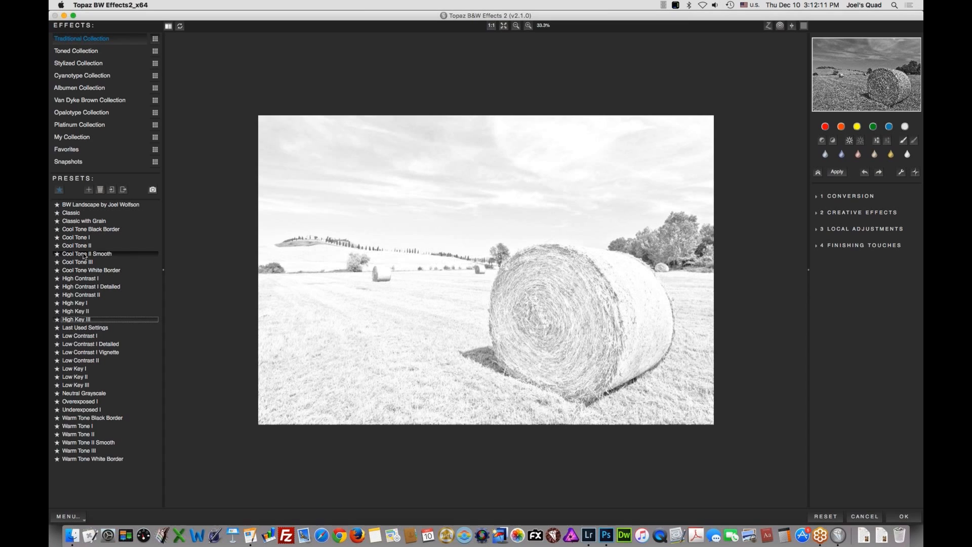
click(81, 213)
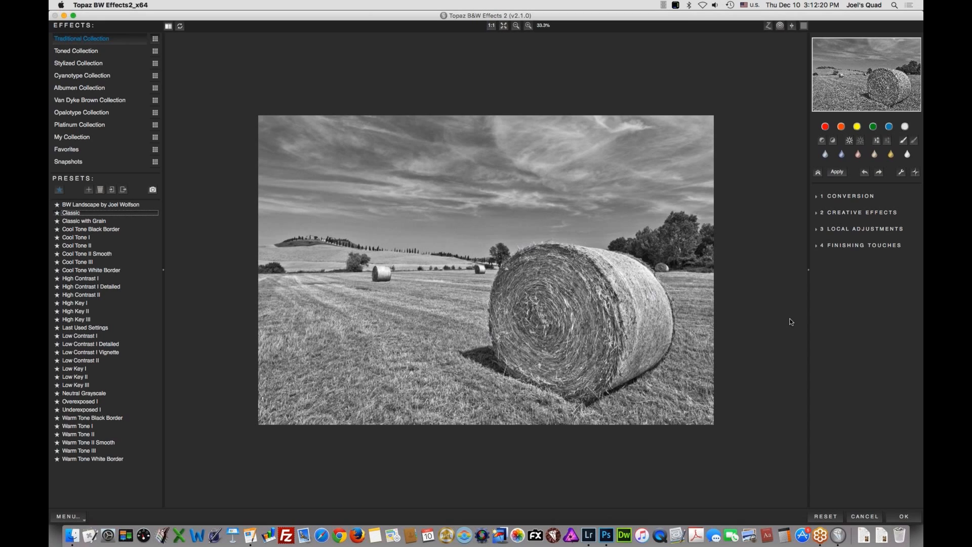
Expand the Conversion section and open its Adaptive Exposure settings
click(866, 213)
click(817, 197)
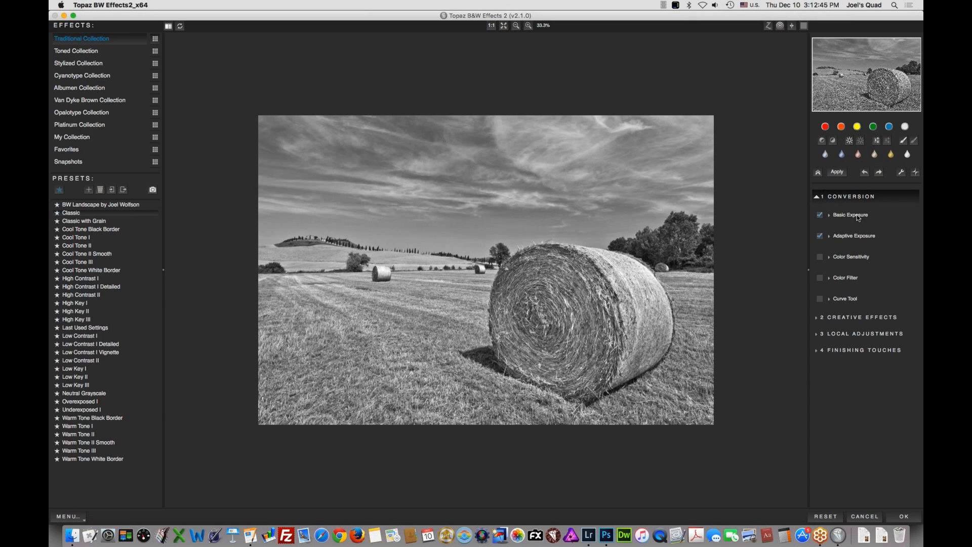
click(829, 236)
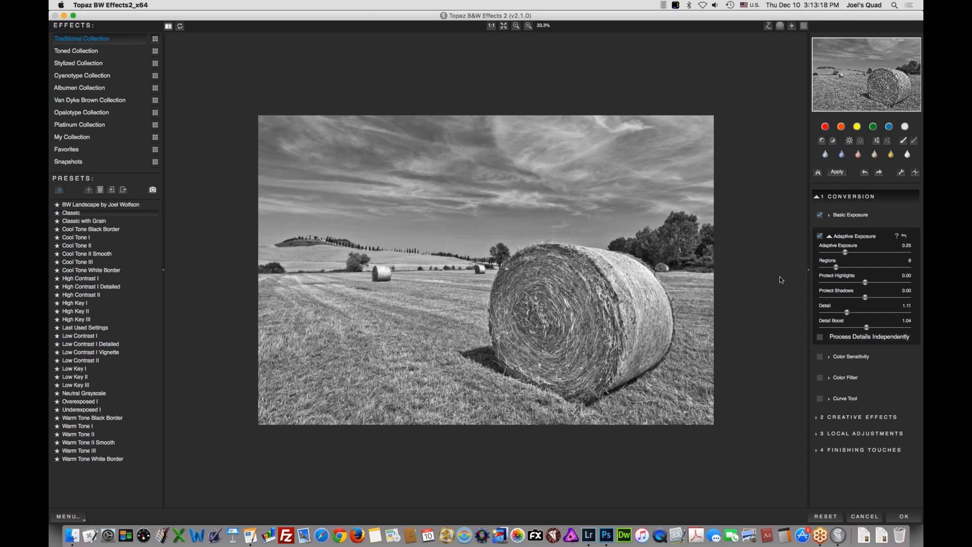
Switch to Lightroom to view the color hay bale photo, and return to Topaz B&W Effects 2
click(586, 531)
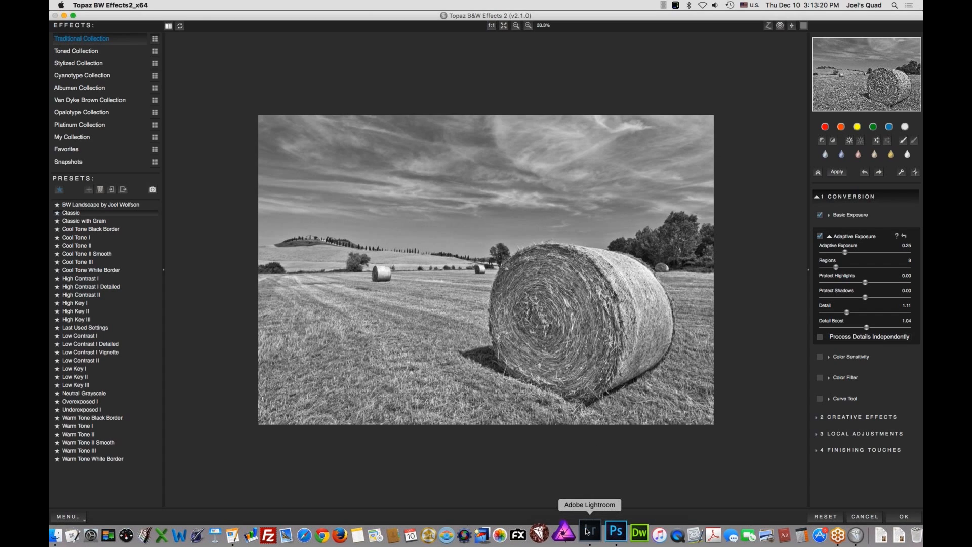
click(587, 530)
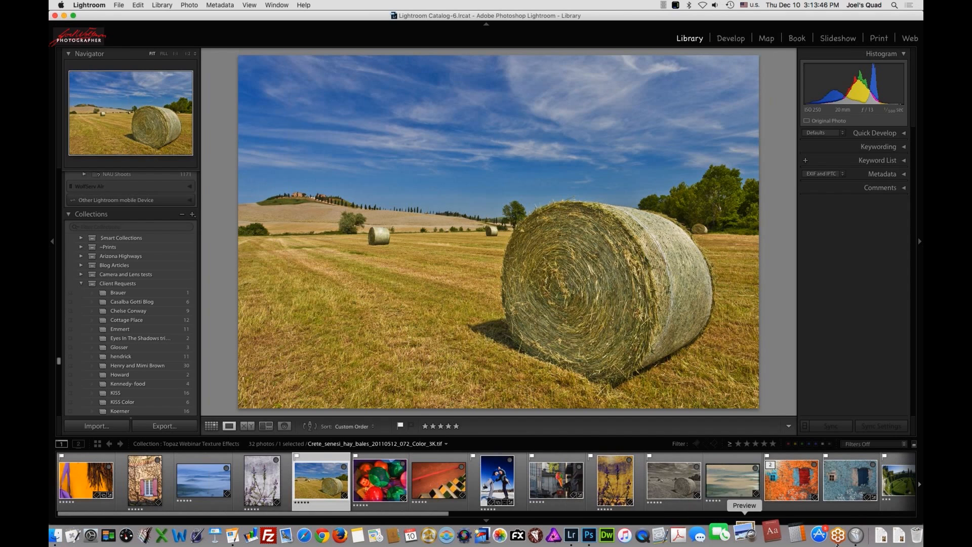
click(839, 533)
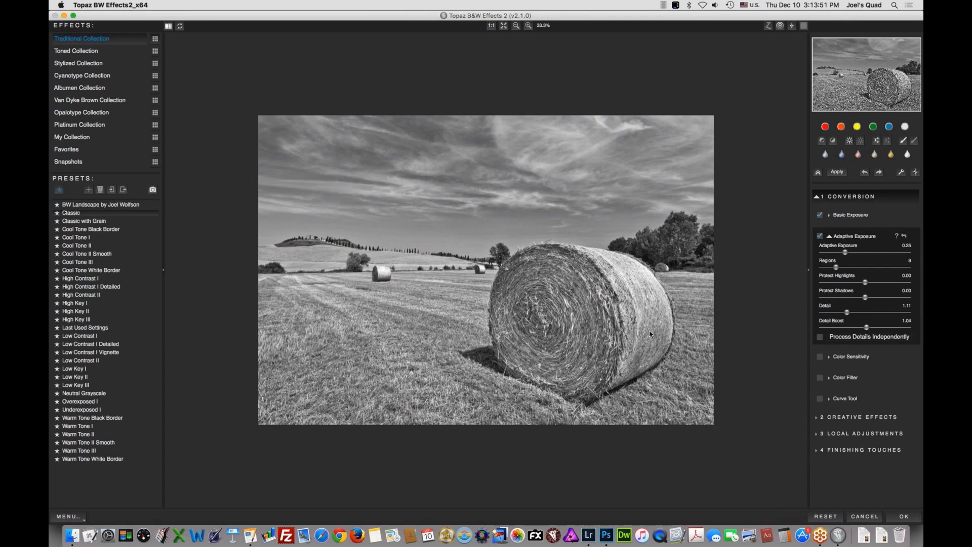
Try a Basic Exposure brightness of -0.21, reset the brightness to 0.00, and collapse the Basic Exposure settings
click(830, 216)
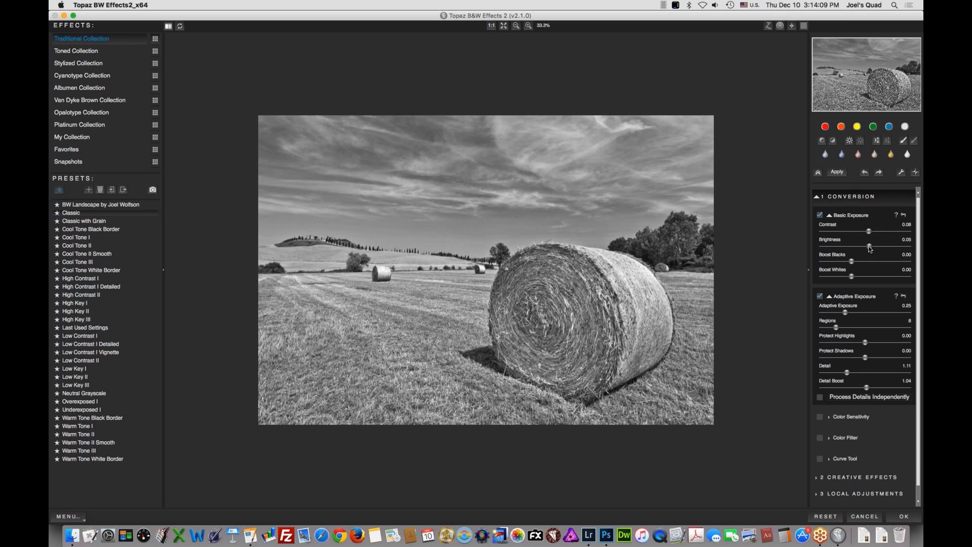
drag(871, 249, 849, 247)
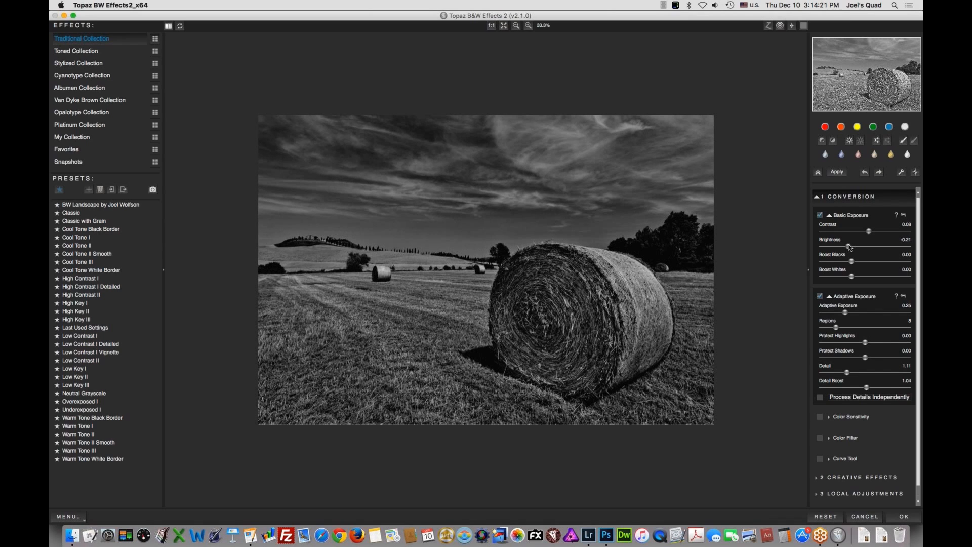
double_click(834, 243)
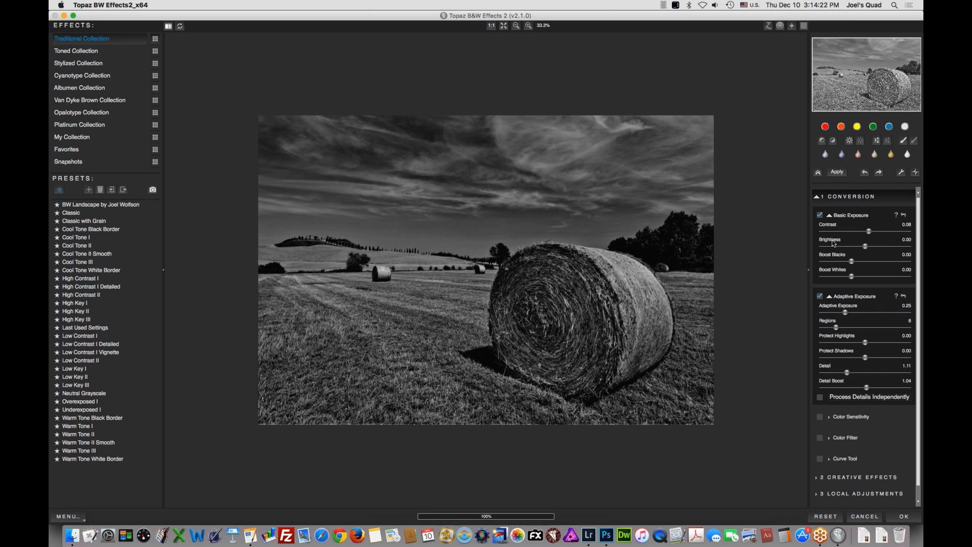
click(829, 215)
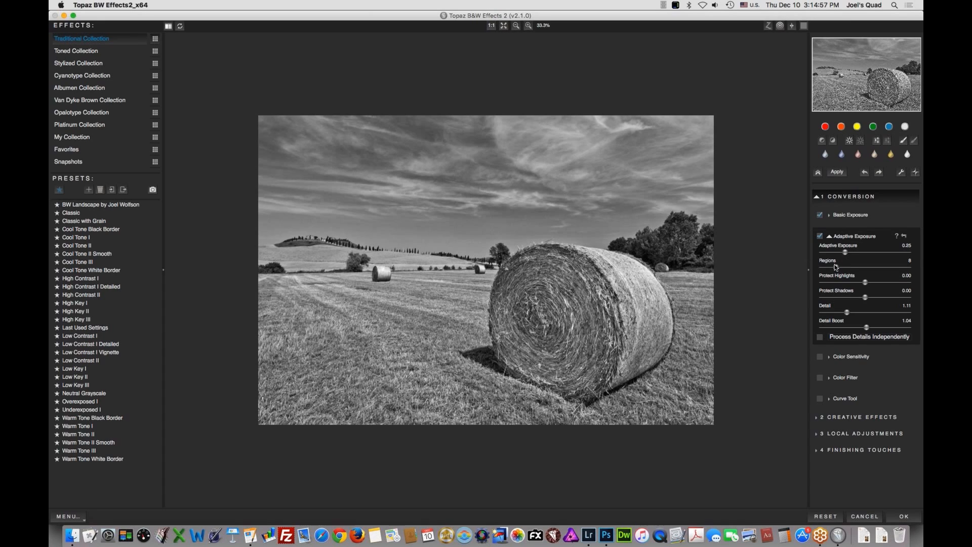
Try 1 region and set Regions to 19, then test the Adaptive Exposure amount at 0.92 and at 0.00
drag(837, 267, 809, 266)
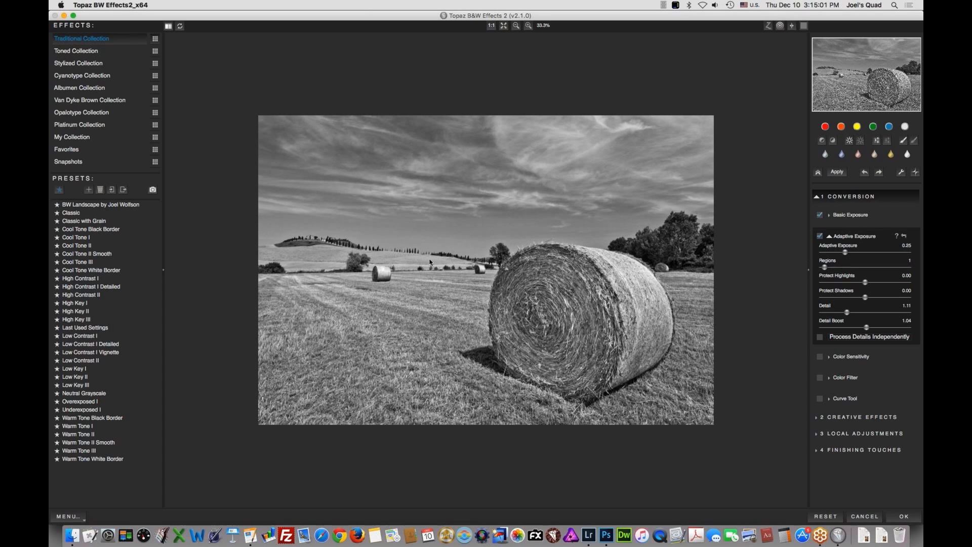
drag(824, 268, 855, 269)
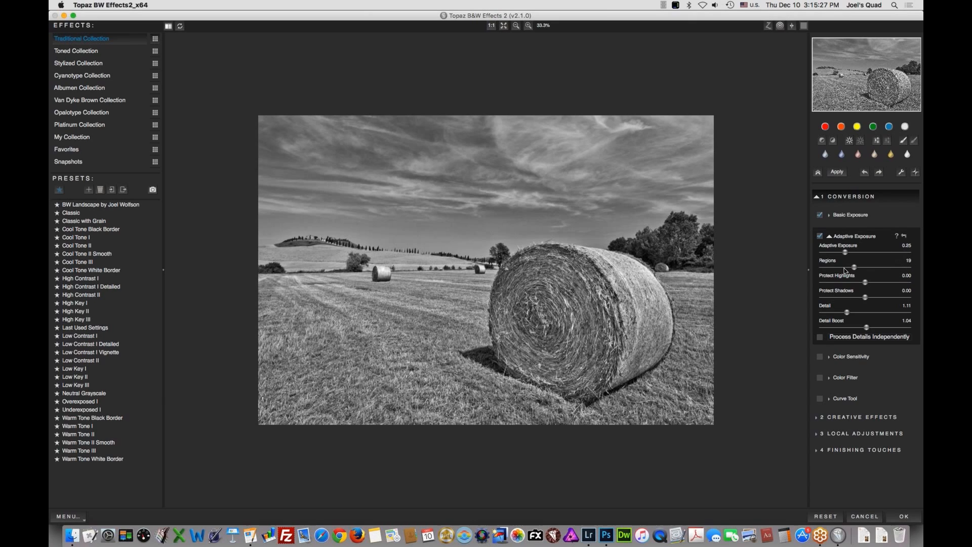
drag(846, 254, 860, 252)
drag(883, 254, 900, 253)
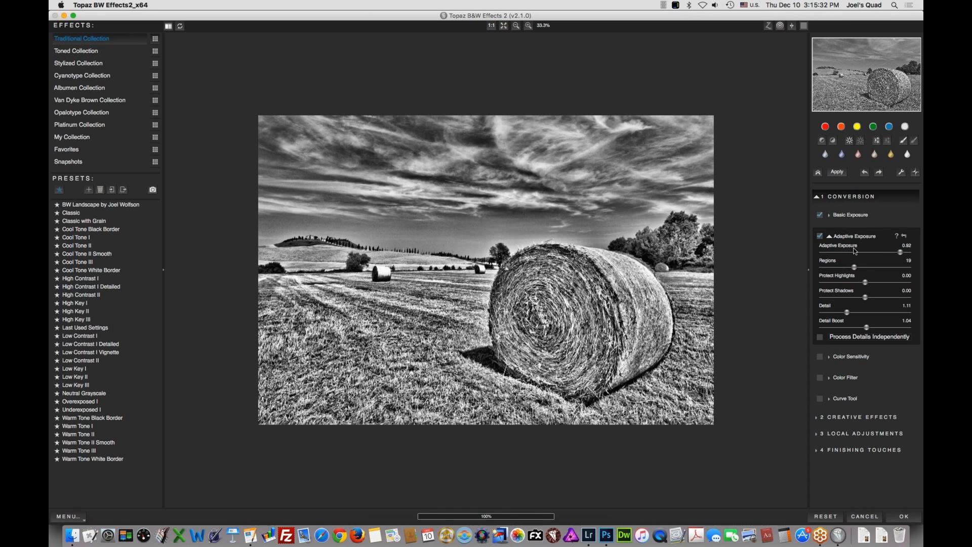
click(821, 253)
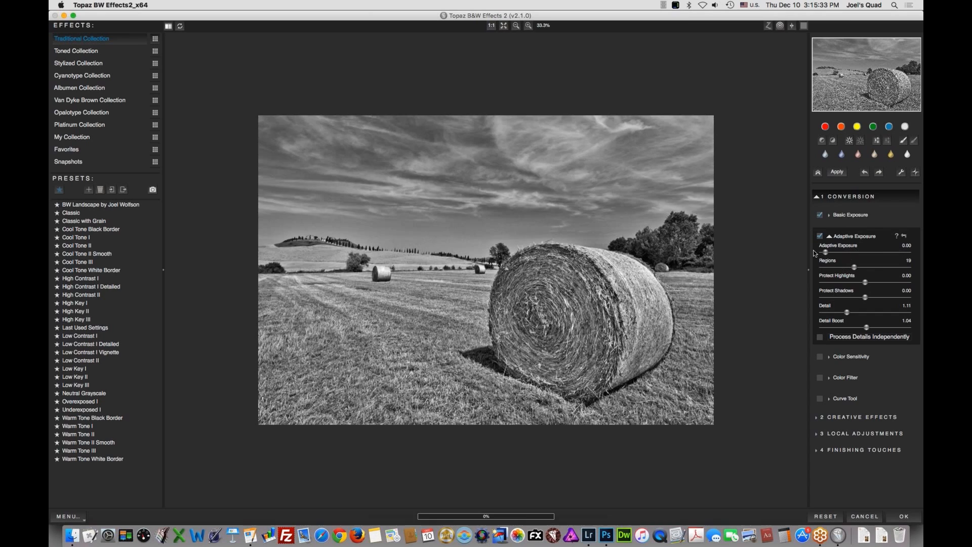
Set the Adaptive Exposure amount to 0.26 and collapse the Adaptive Exposure settings
drag(825, 252, 846, 253)
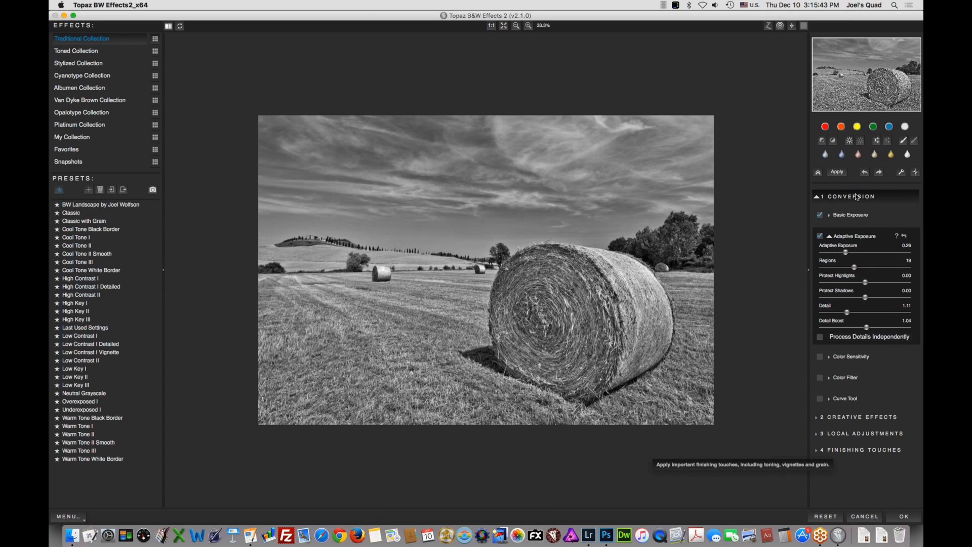
click(829, 236)
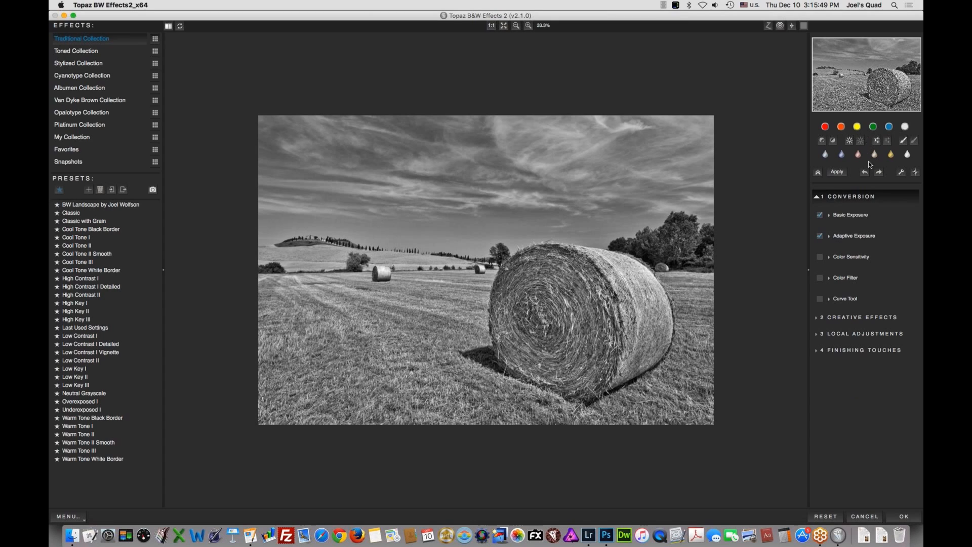
Add a yellow color filter with hue 60.00, try its strength at 0.10, and apply the black and white conversion to the layer
click(857, 127)
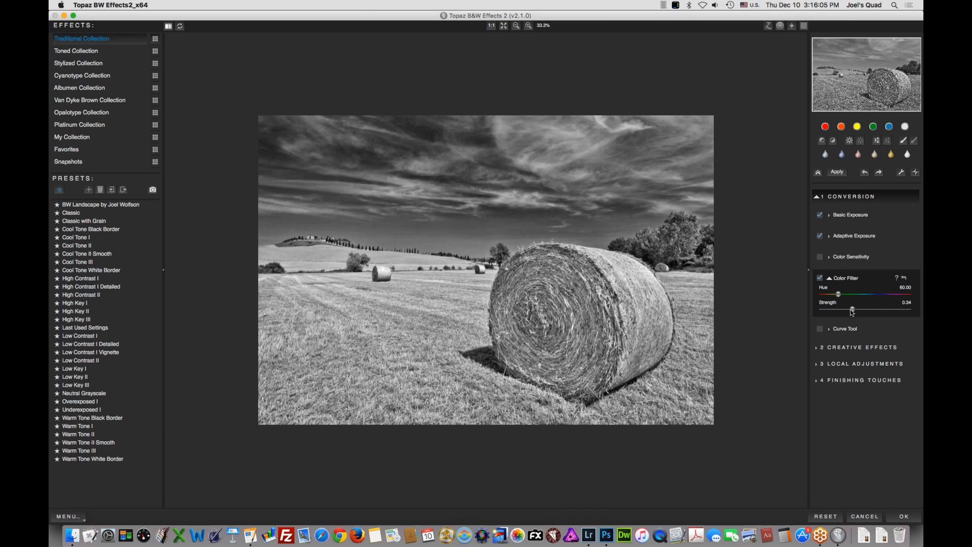
drag(851, 309, 832, 312)
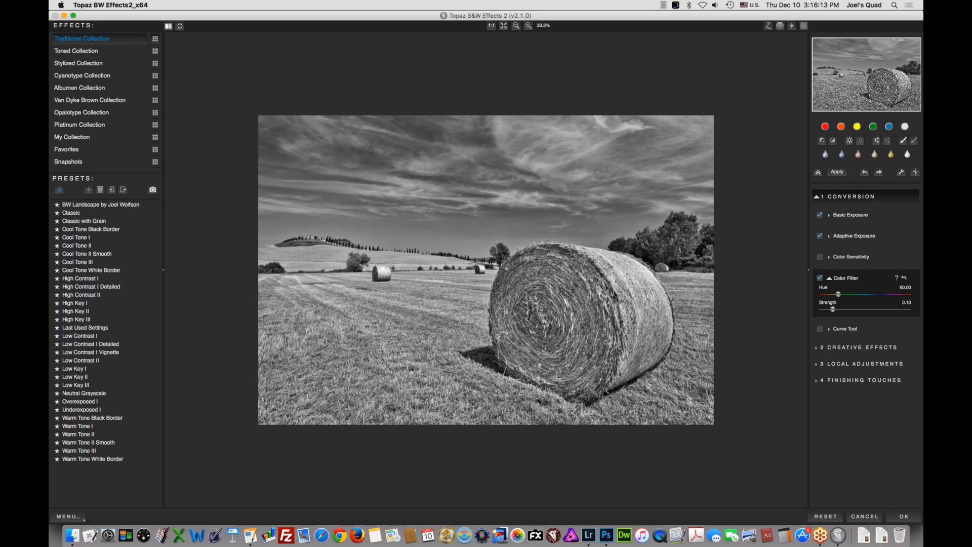
click(905, 517)
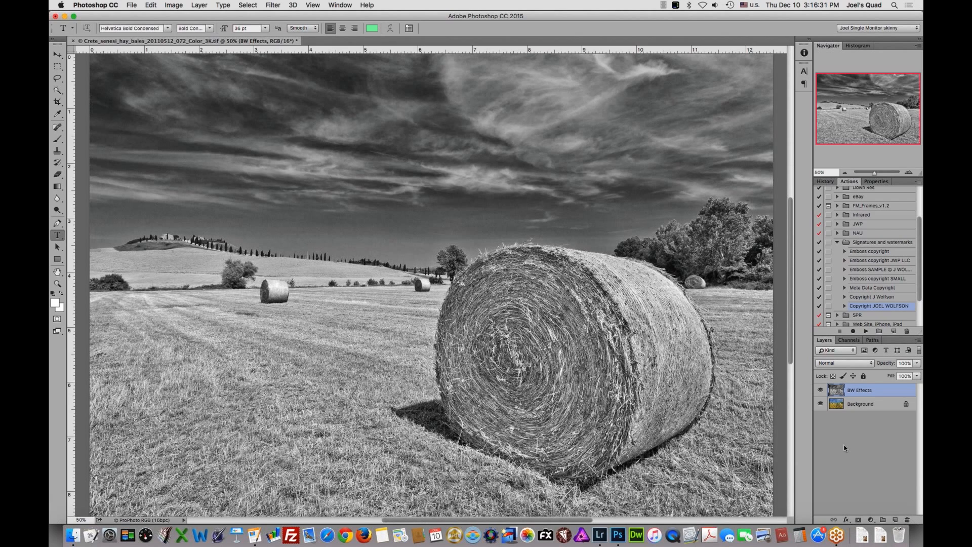
Compare the BW Effects layer with the color original, and duplicate it as a layer named TexEfex
click(820, 390)
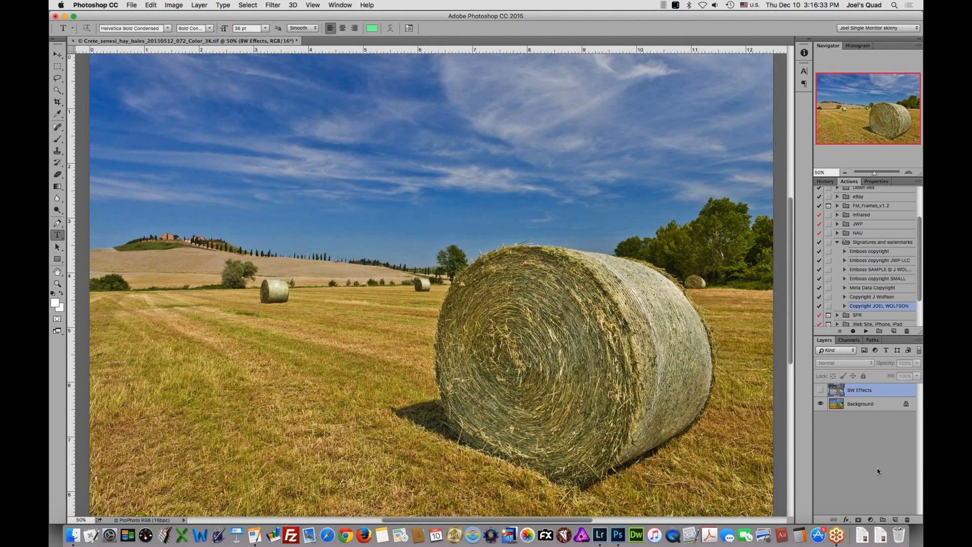
click(820, 390)
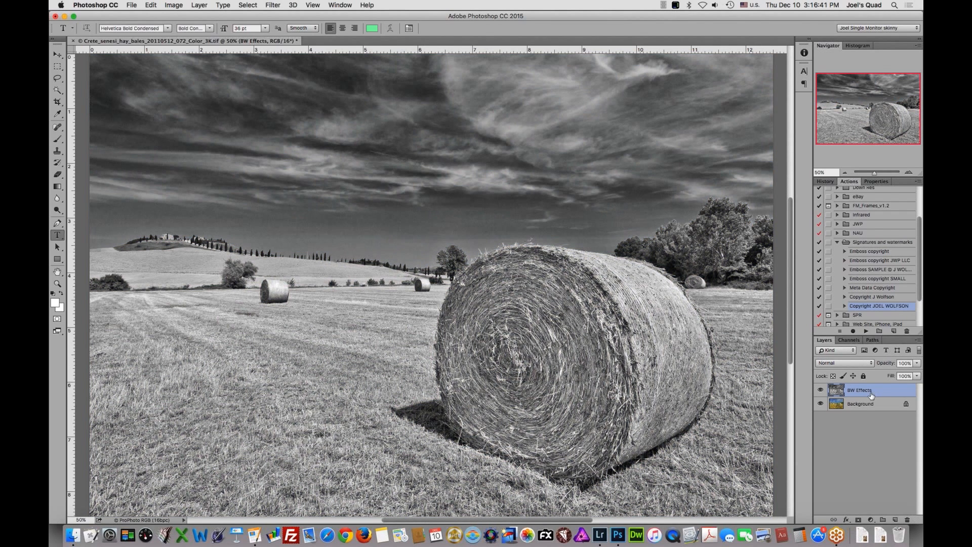
key(super+j)
key(super+j)
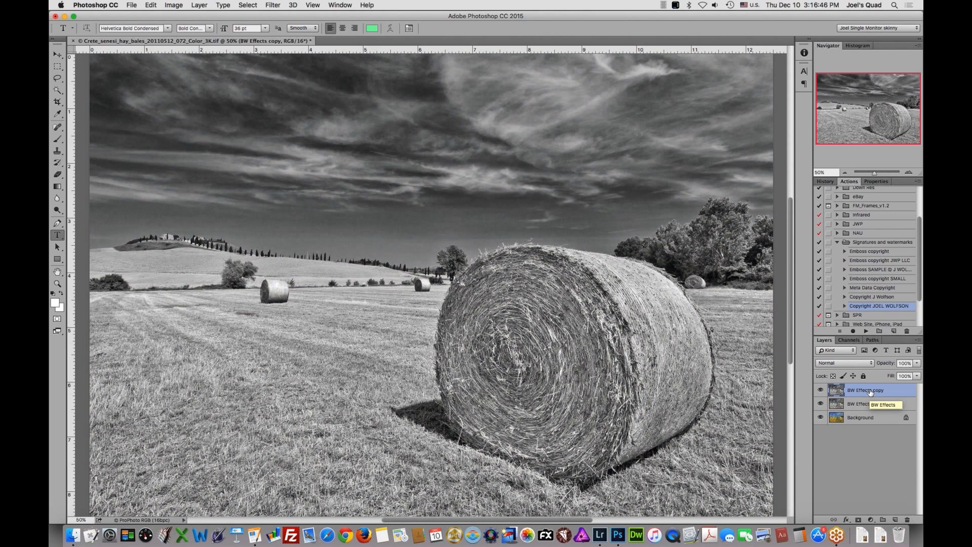
double_click(870, 391)
text(TexEfex)
key(Return)
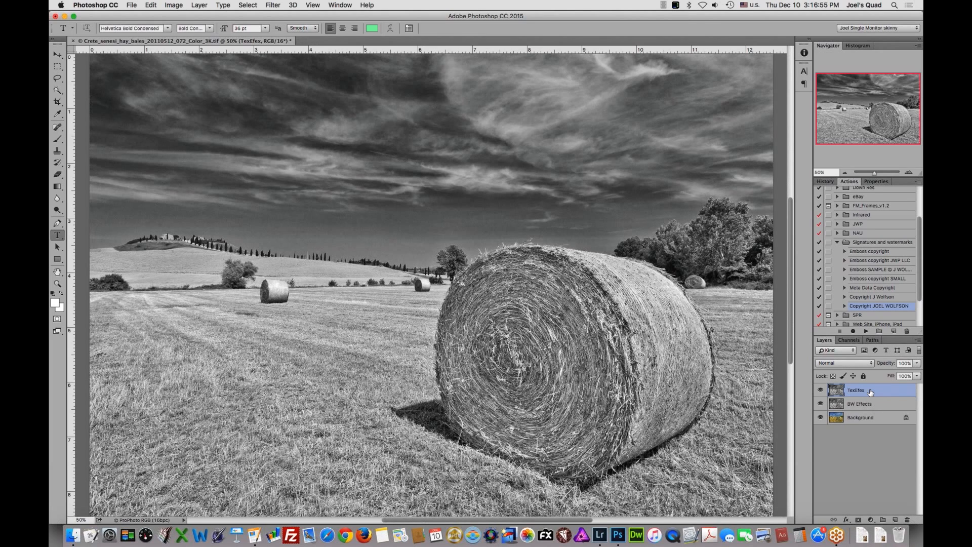
Open the TexEfex layer in Topaz Texture Effects
click(274, 6)
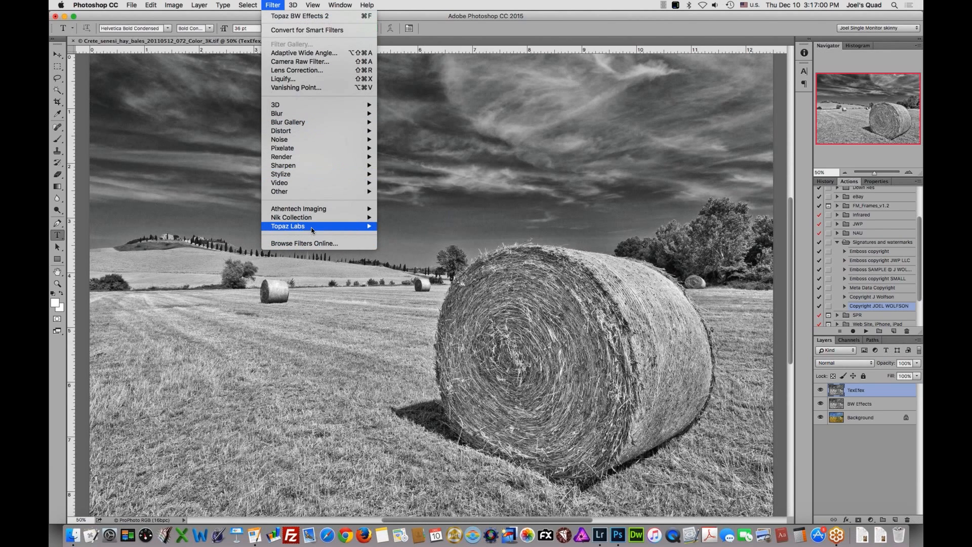
mouse_move(382, 228)
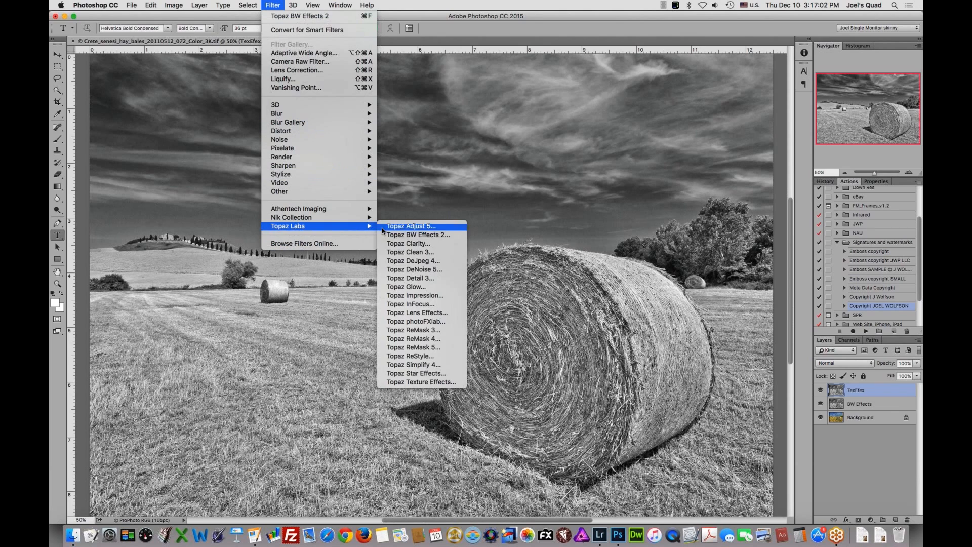
click(408, 382)
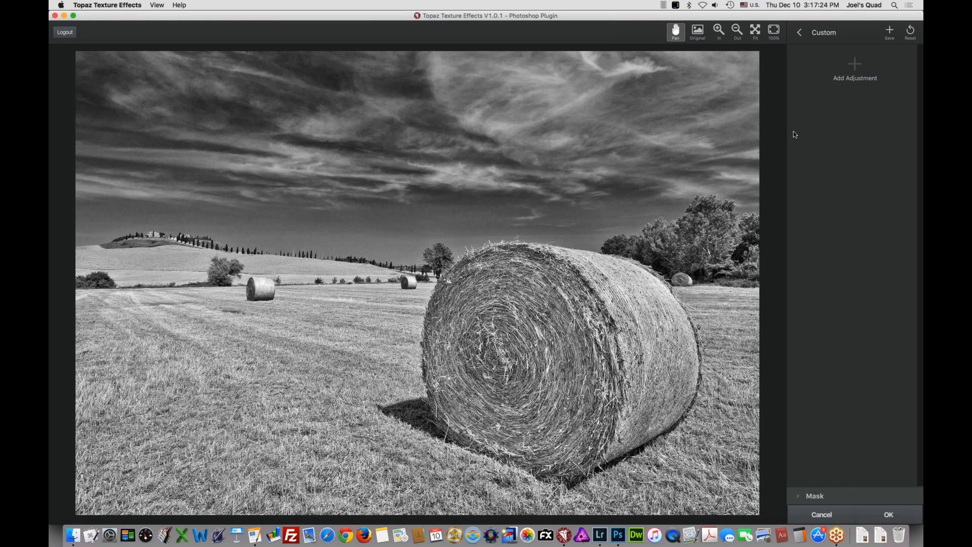
Leave the Custom adjustments for the Featured effects, and preview the 1950's Print and Color Burst presets on the photo
click(799, 33)
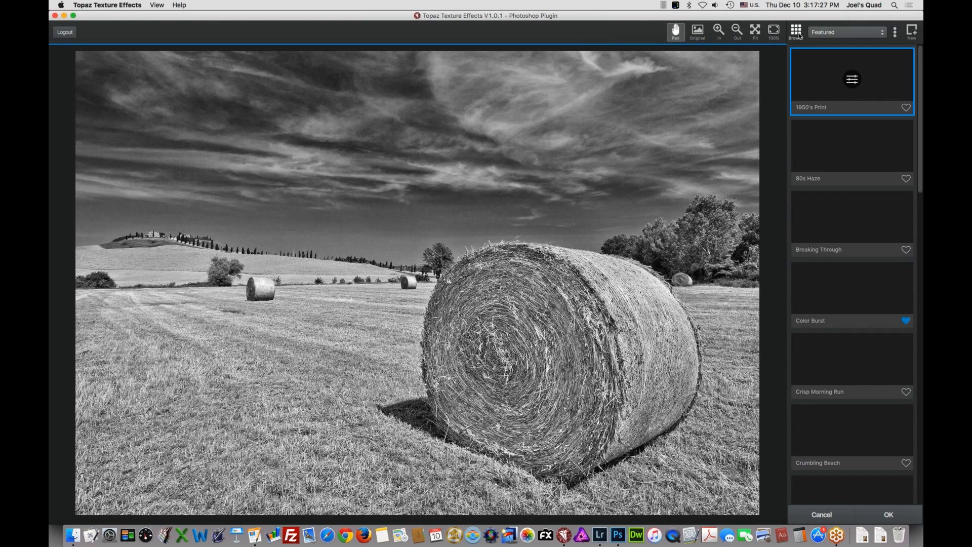
click(862, 103)
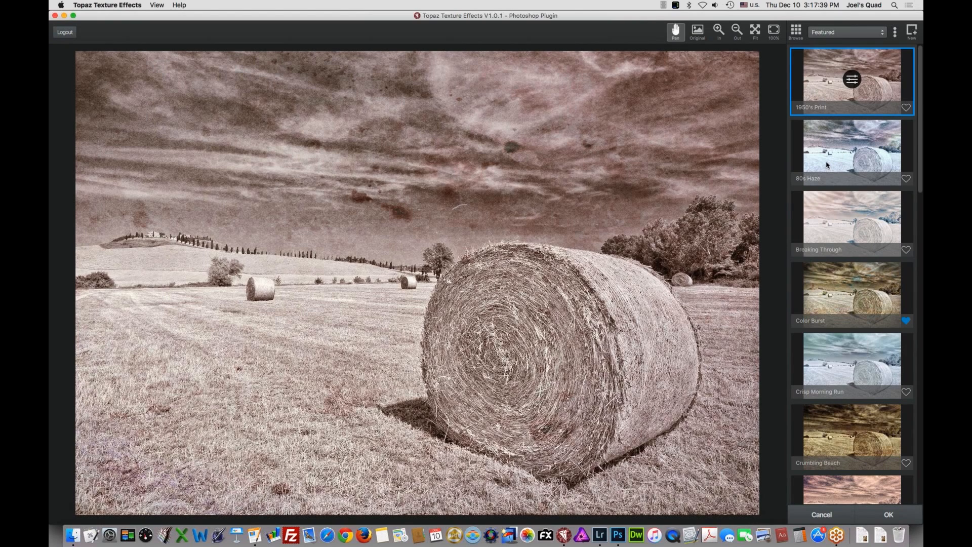
click(829, 228)
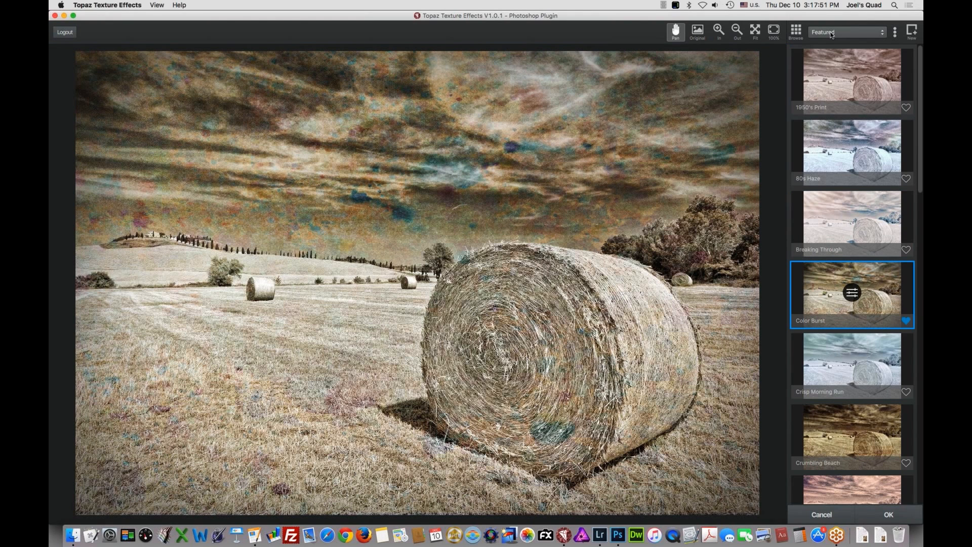
Look through the My Effects and Soft Grunge effect categories, and return to the Featured category
click(832, 33)
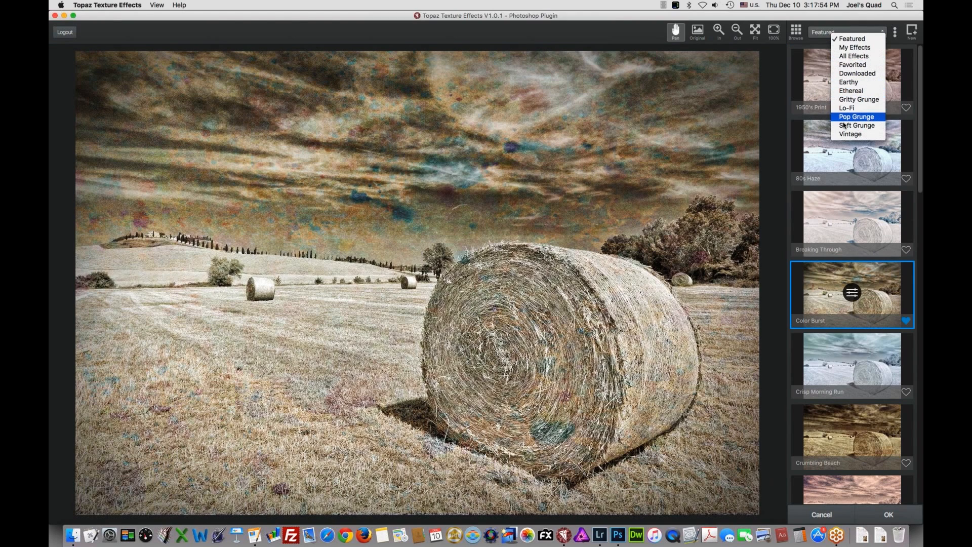
click(845, 50)
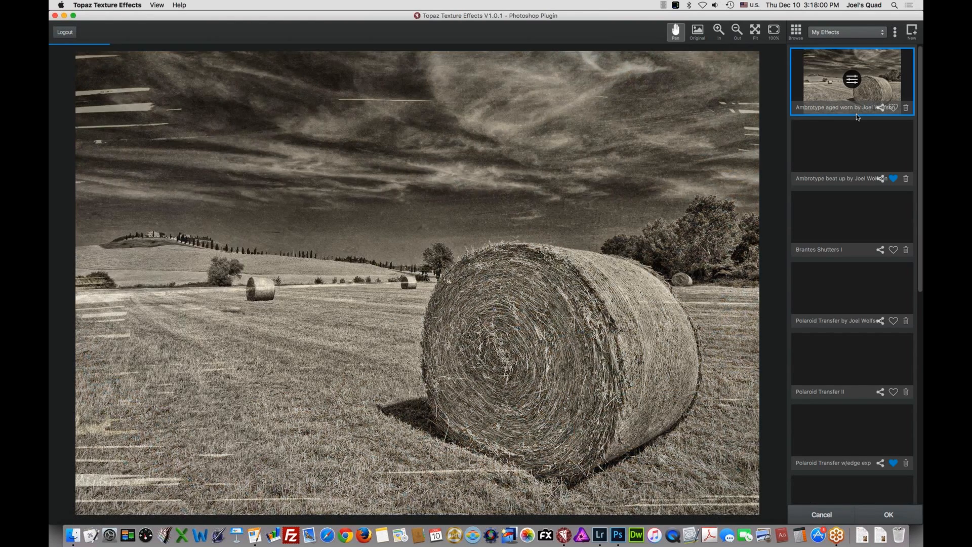
click(847, 33)
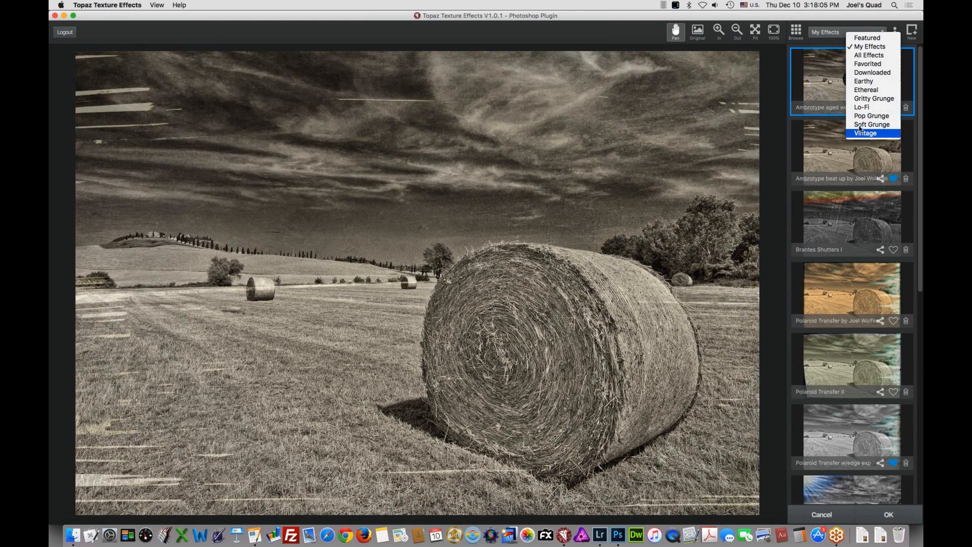
click(860, 127)
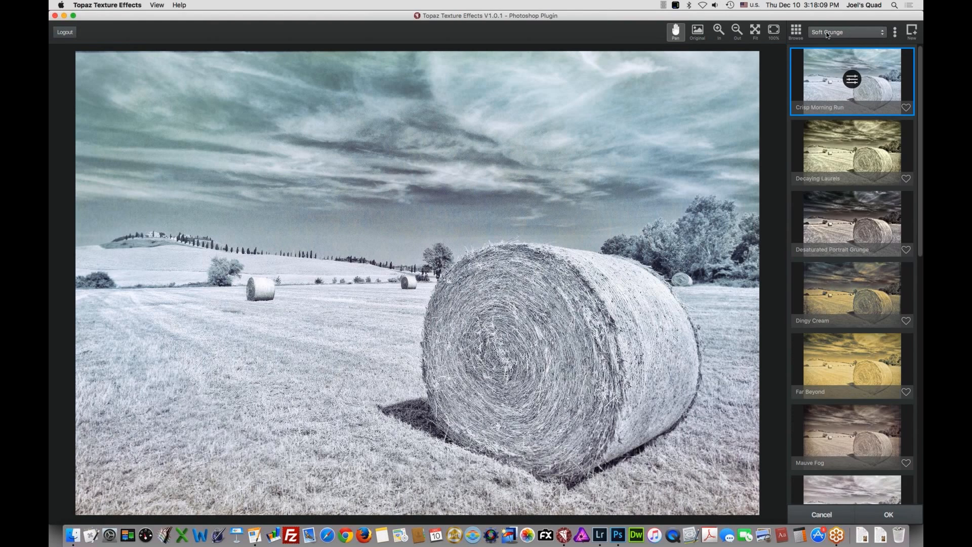
click(831, 33)
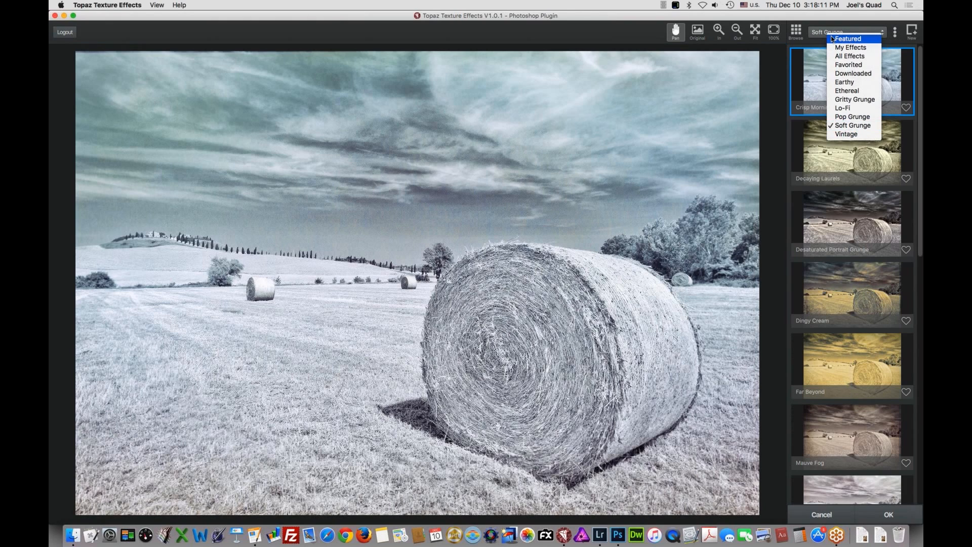
click(840, 39)
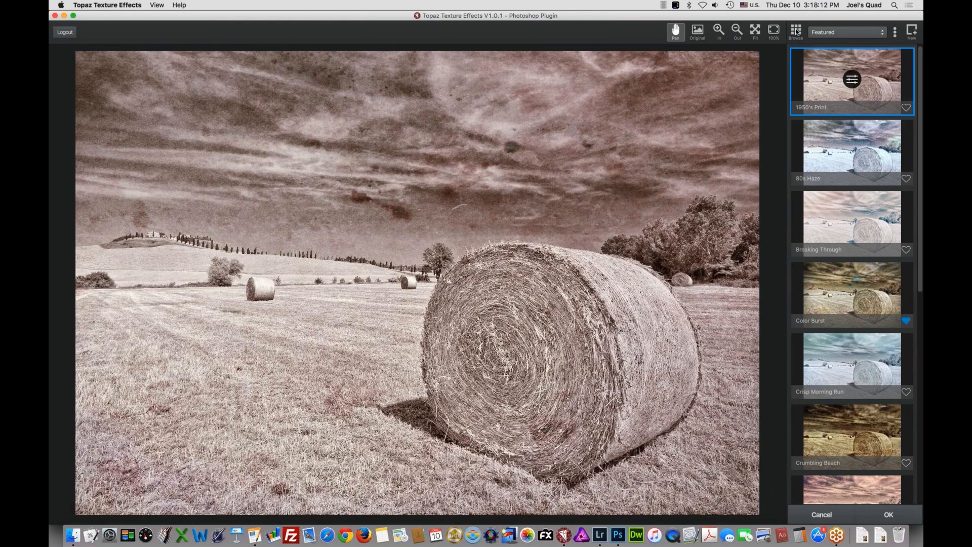
Open the full effects browser, view the Local effects, and switch the source filter to Community
click(796, 31)
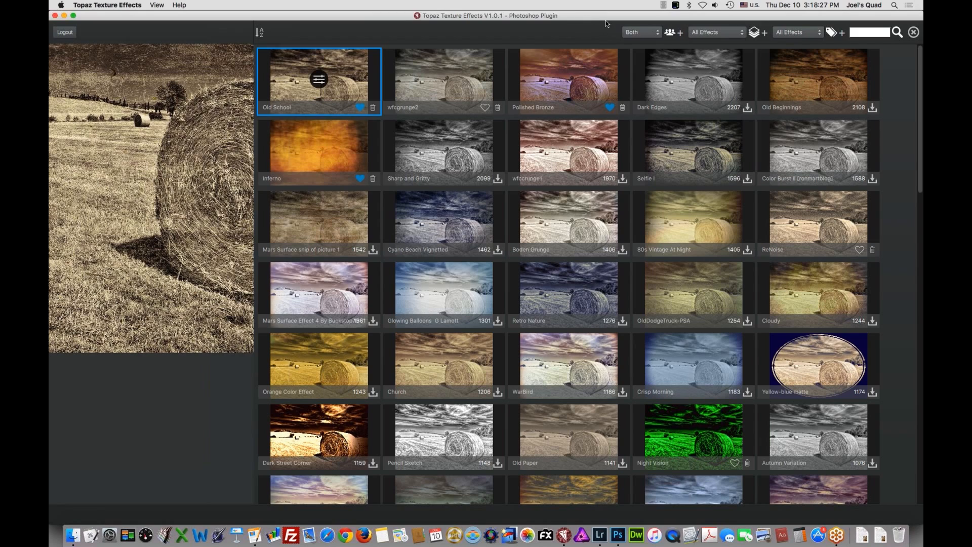
click(639, 35)
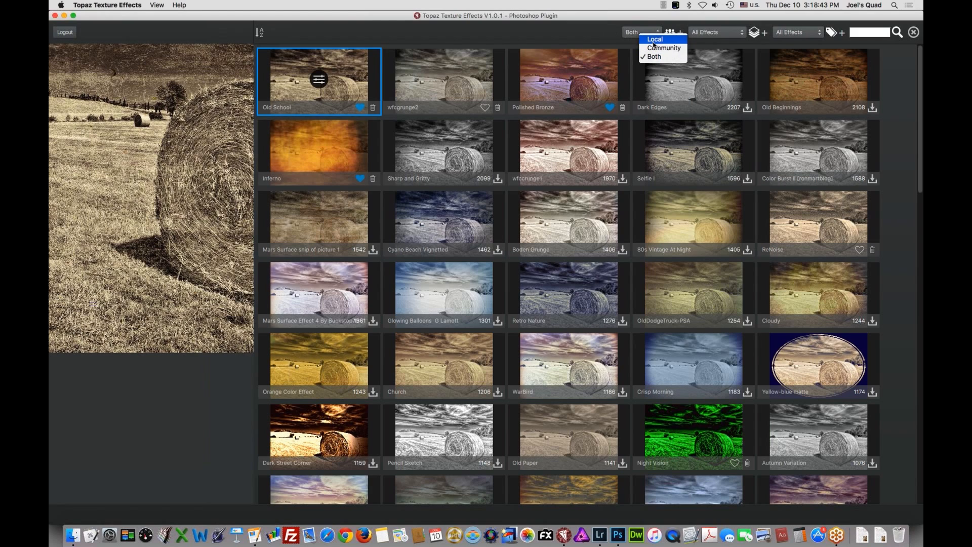
click(655, 39)
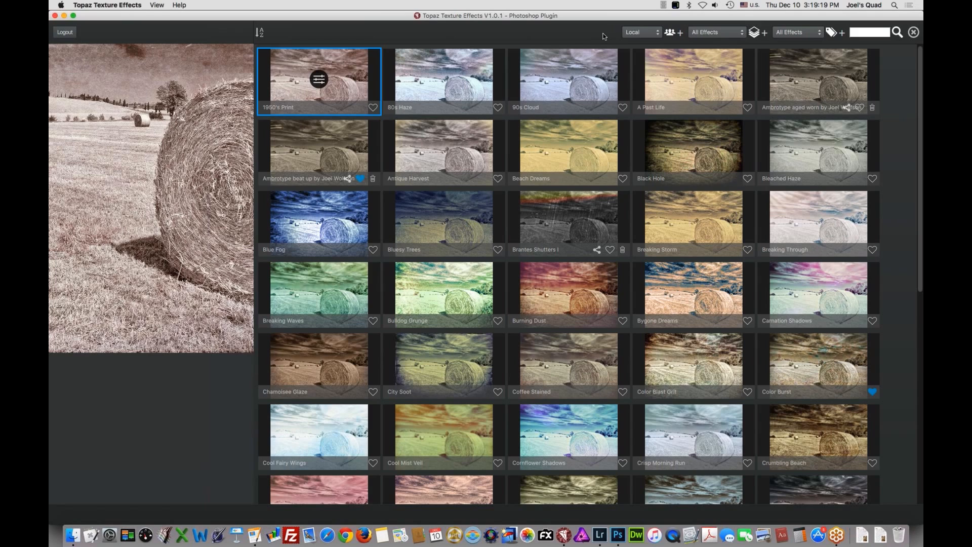
click(639, 32)
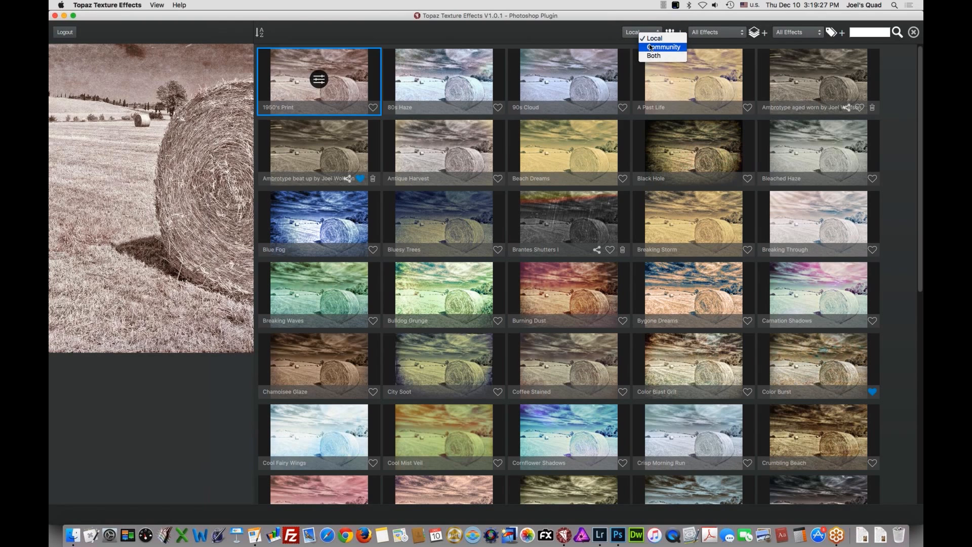
click(651, 47)
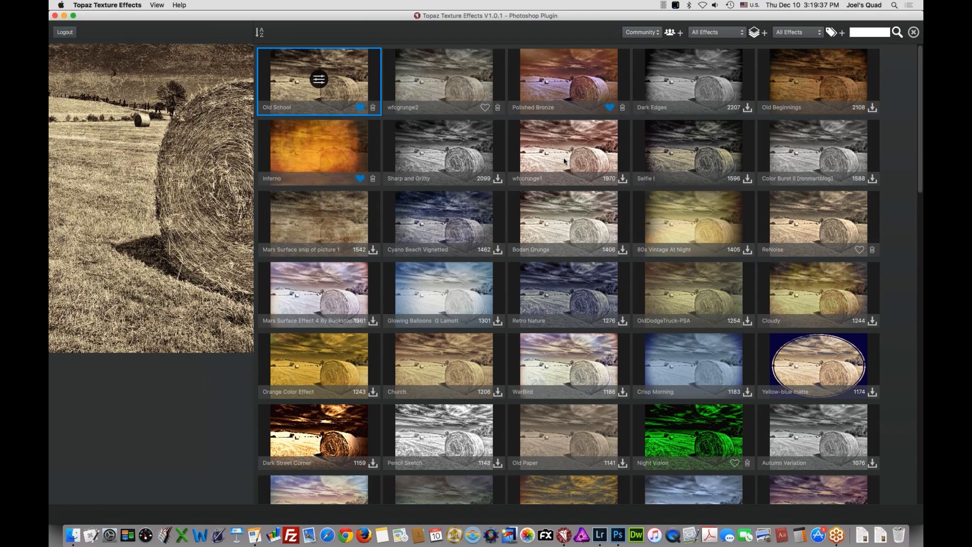
Download the community effect 80s Vintage At Night, preview it on the photo, and mark it as a favorite
click(747, 250)
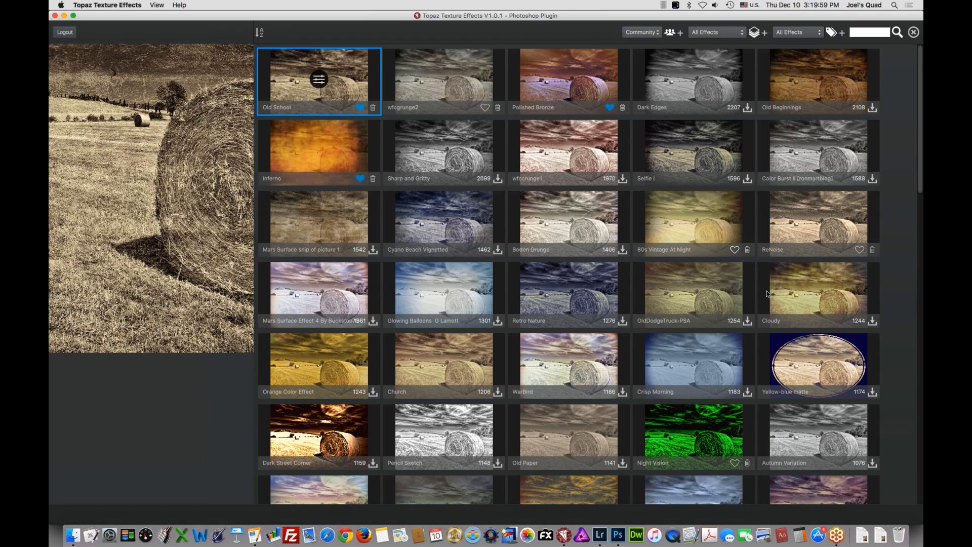
click(700, 226)
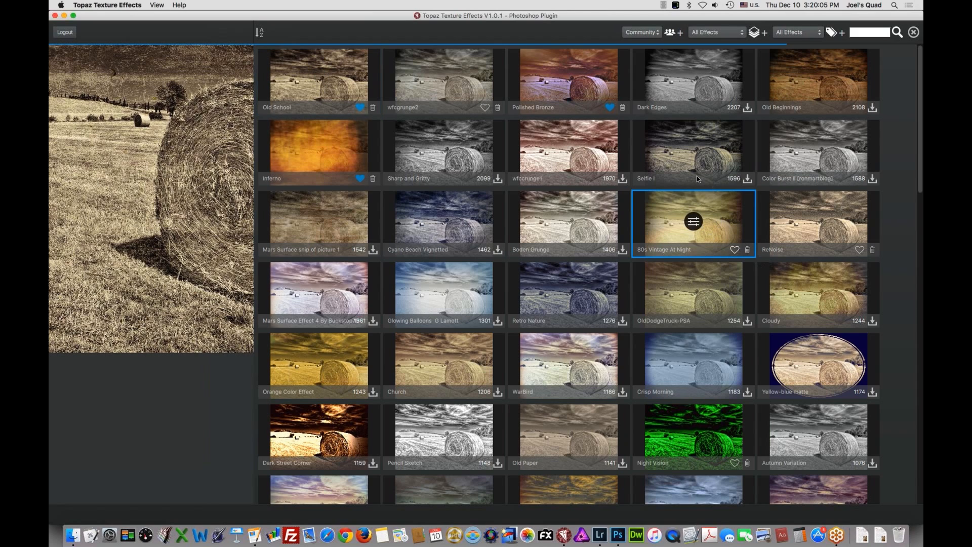
click(691, 149)
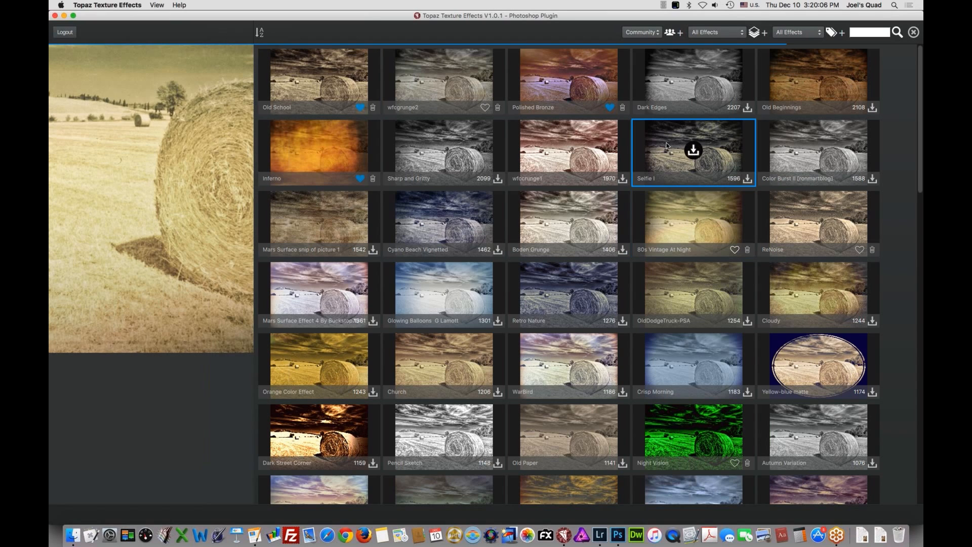
click(719, 222)
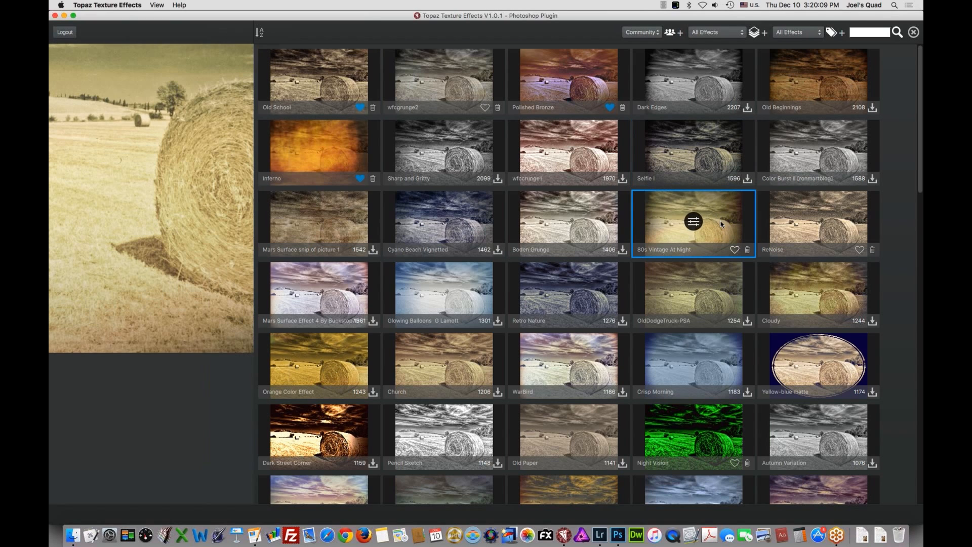
click(735, 250)
Set the effects browser's source filter to Both and its category filter to Featured, and look through the genre filter options
click(640, 29)
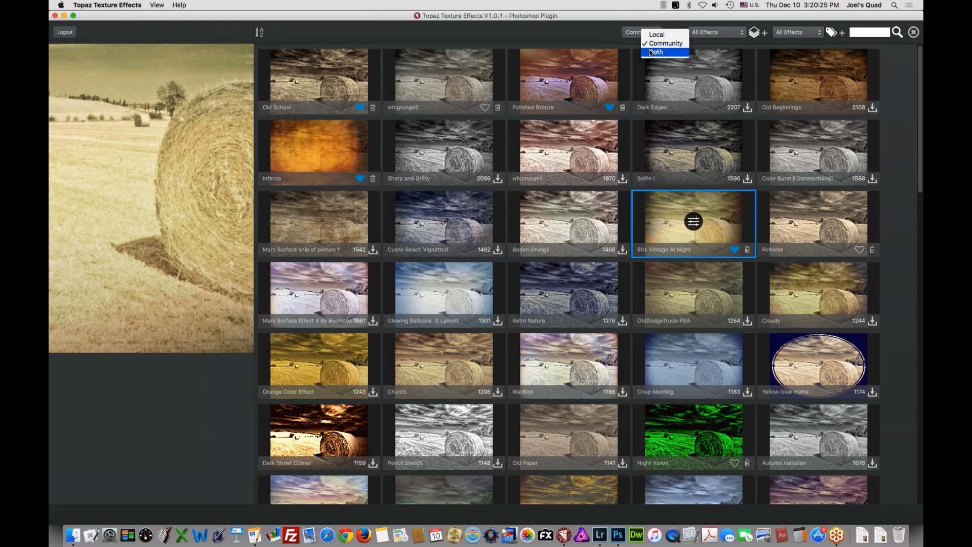
click(651, 53)
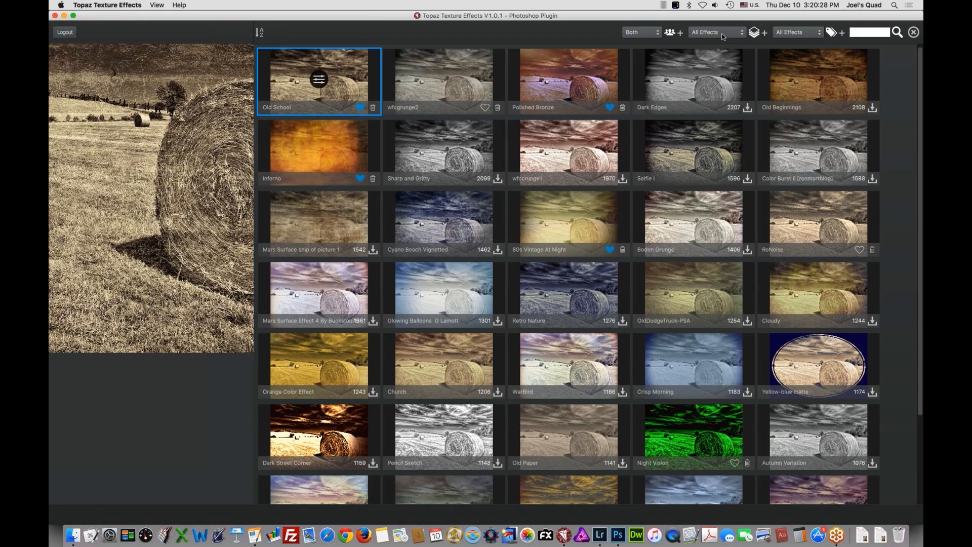
click(723, 33)
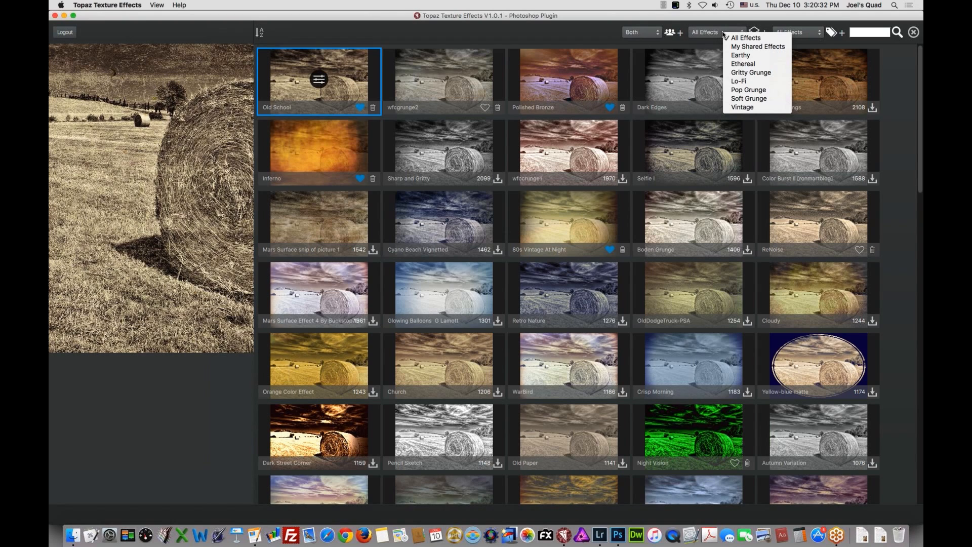
click(741, 35)
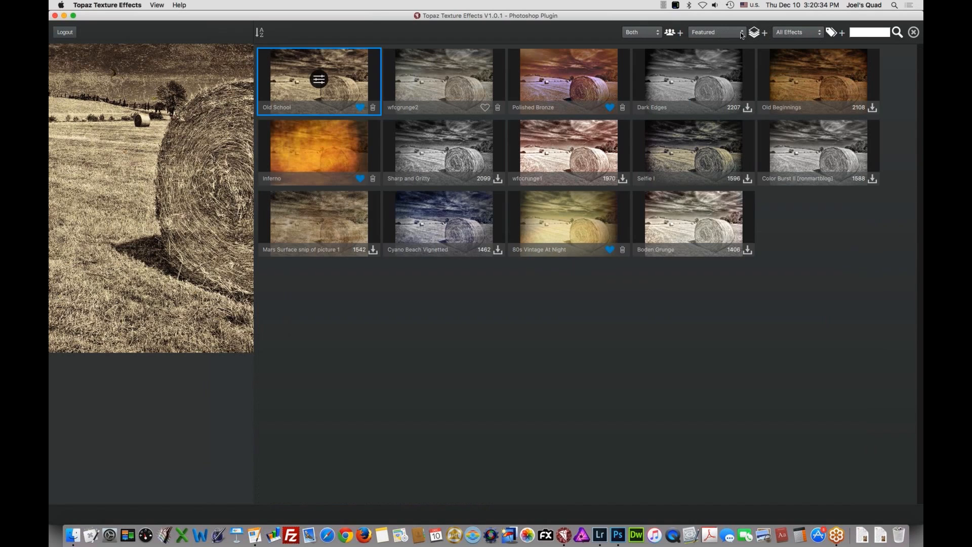
click(793, 34)
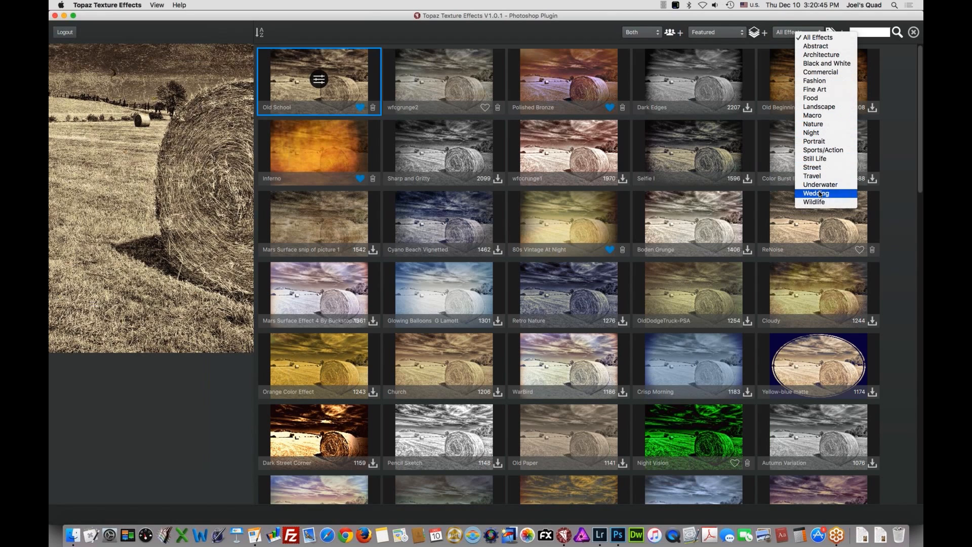
click(764, 21)
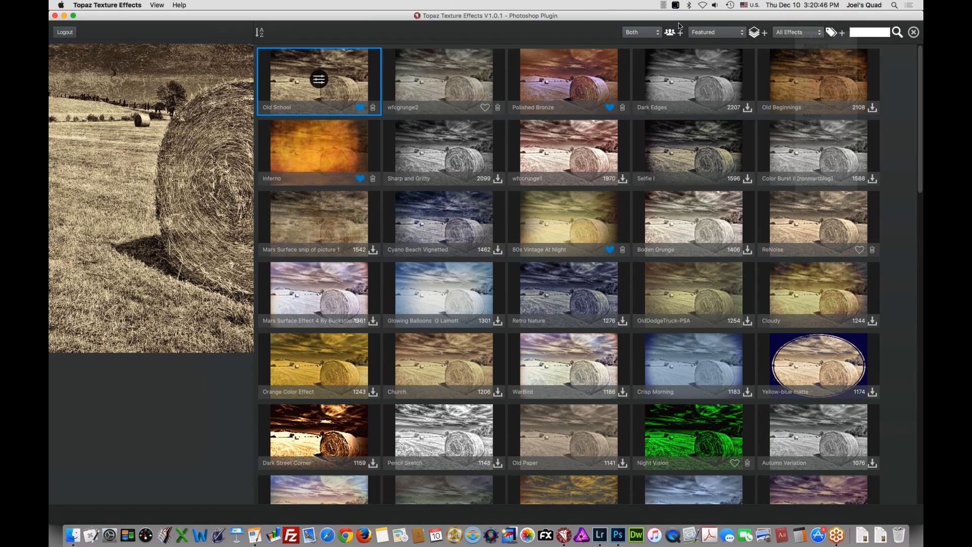
Search the effects for "black and white", and close the effects browser
click(859, 34)
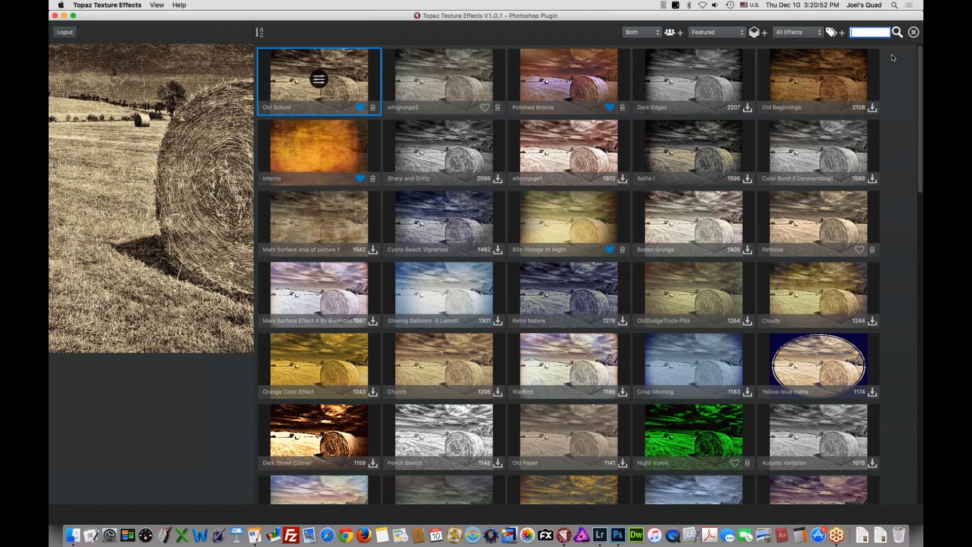
text(b)
text(lack)
text( and white)
click(897, 33)
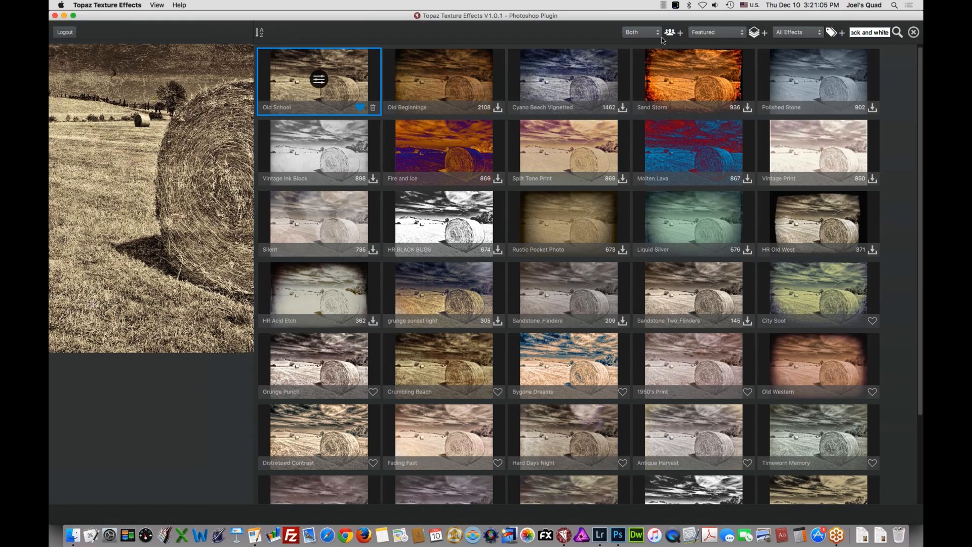
click(913, 34)
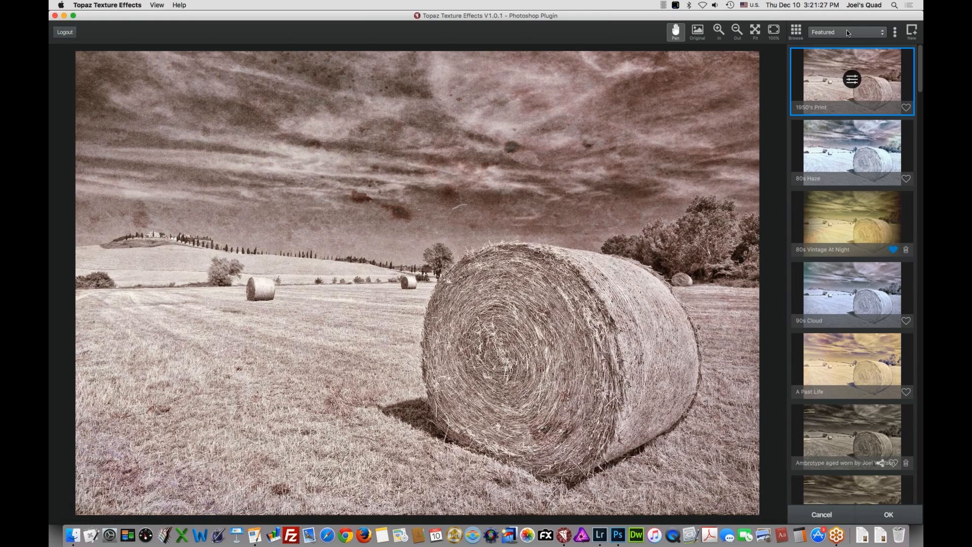
Switch the effects list to the My Effects category, and preview the Ambrotype aged worn effect on the photo
click(847, 29)
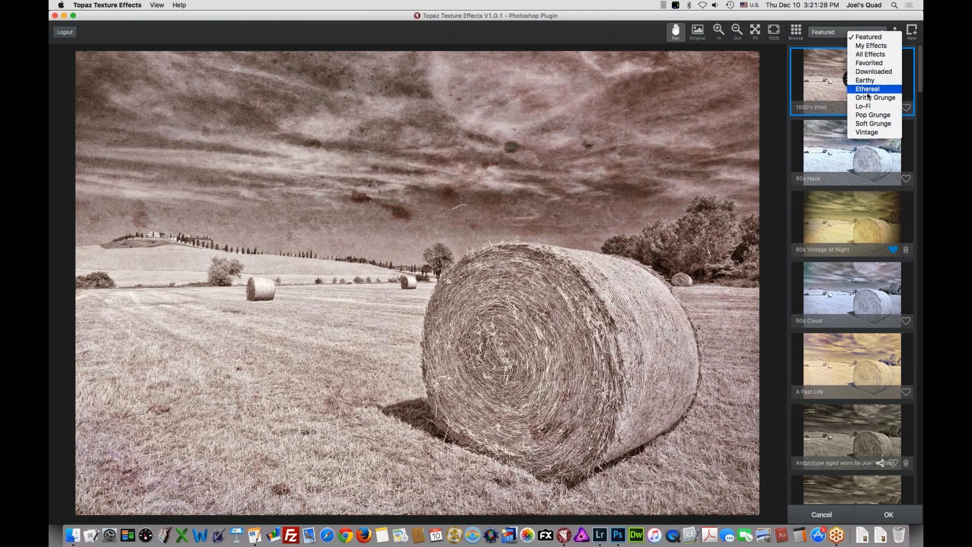
click(869, 46)
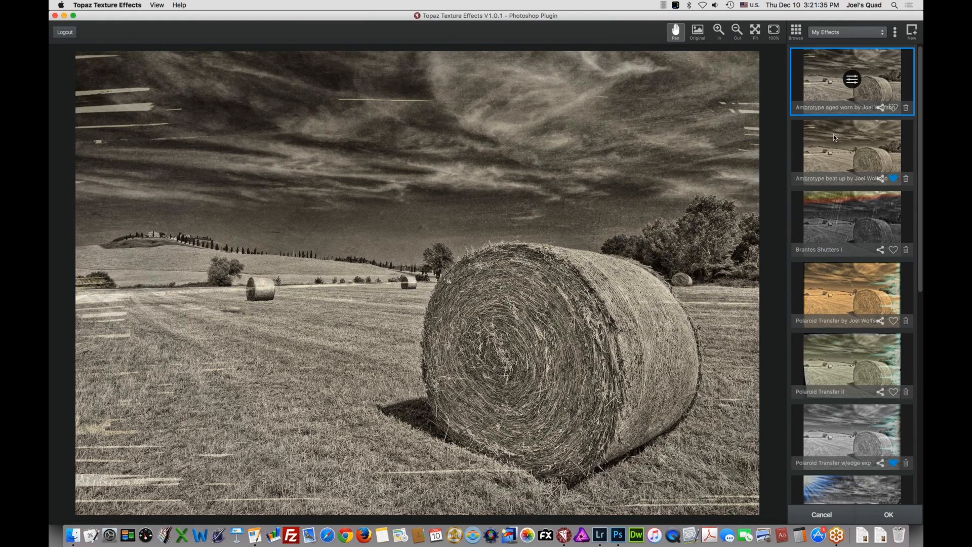
click(881, 109)
Start a new custom effect and add a Texture adjustment to it
click(913, 31)
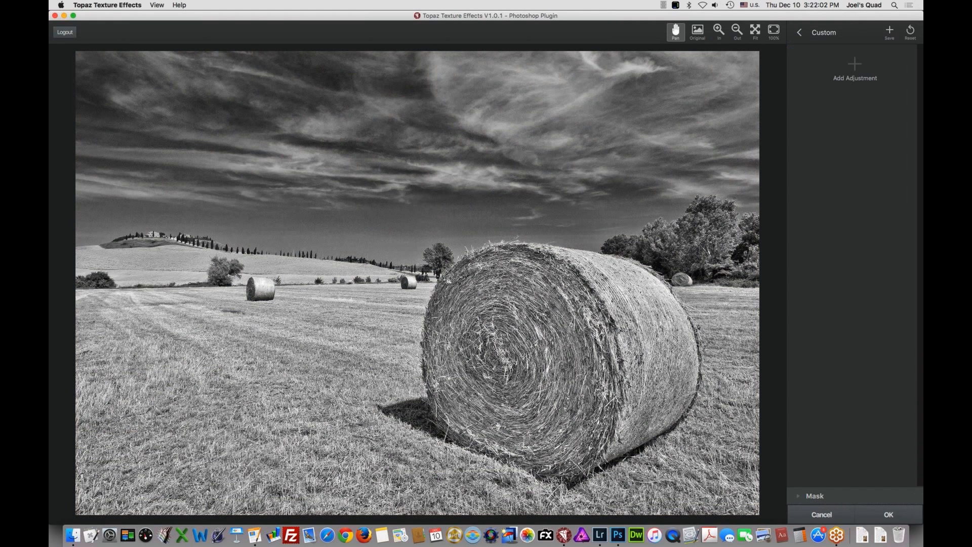
click(854, 65)
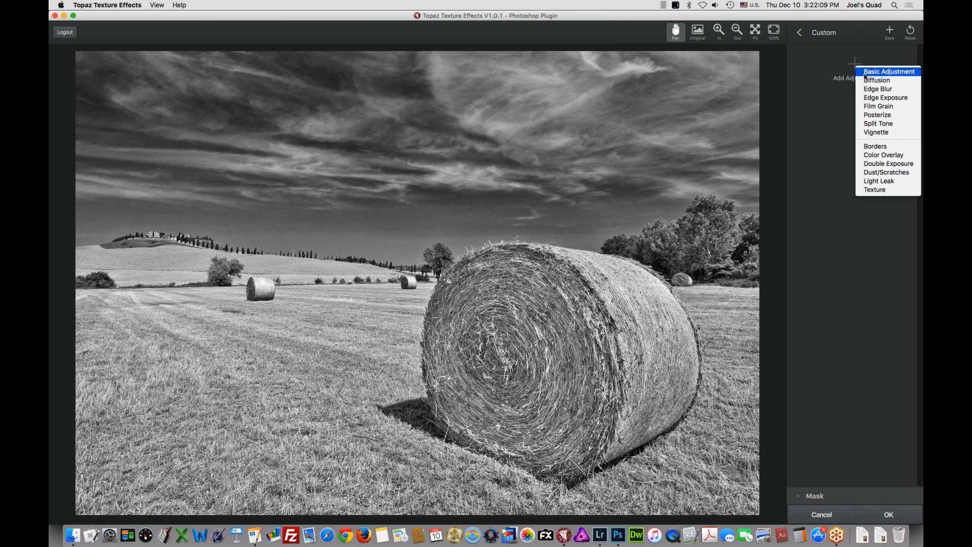
click(875, 189)
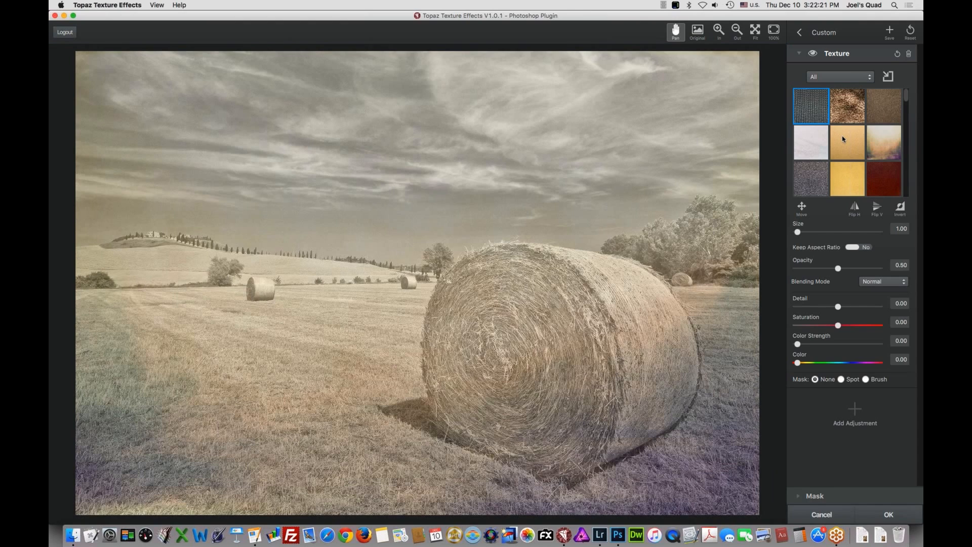
Browse the texture thumbnails, try them on the photo, and select the mottled brown-purple texture beside the plain purple one
drag(906, 97, 906, 100)
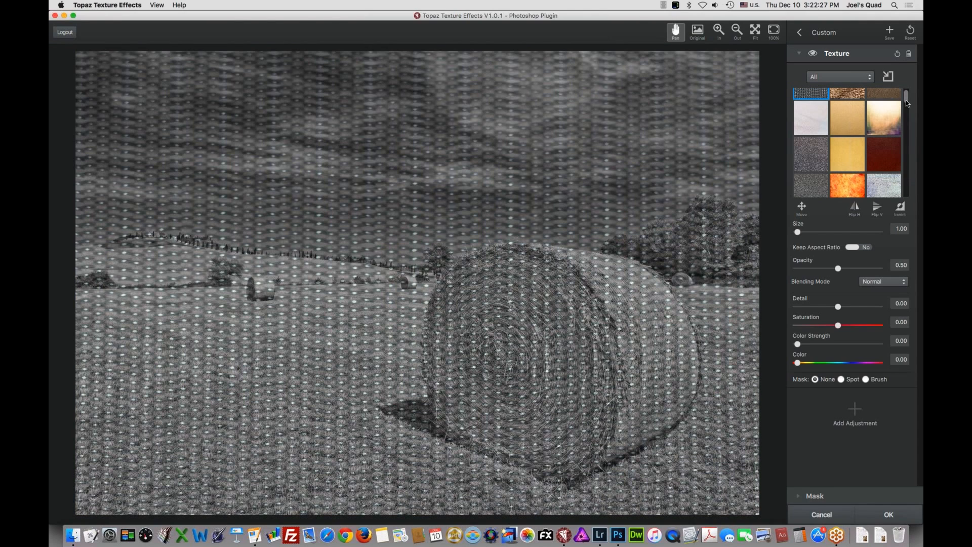
scroll(907, 99, down, 3)
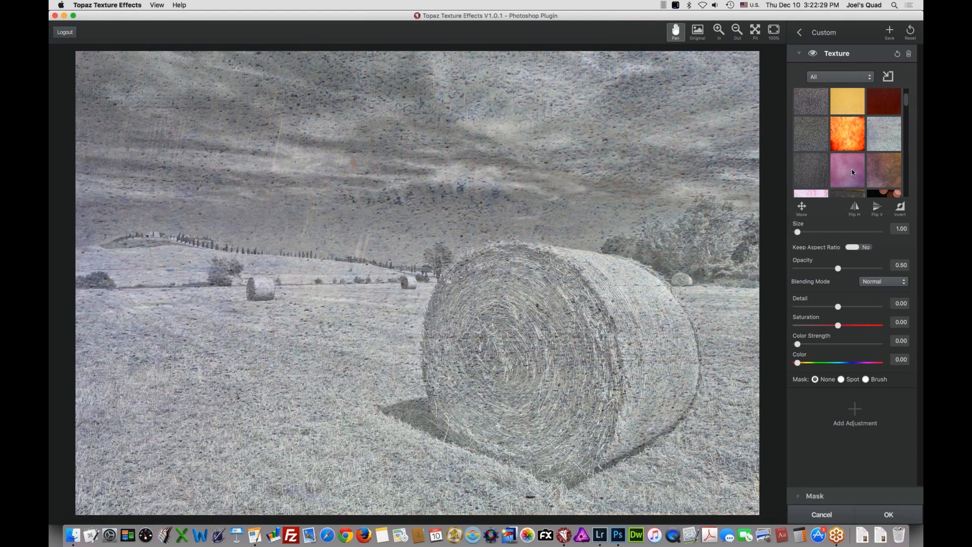
click(851, 172)
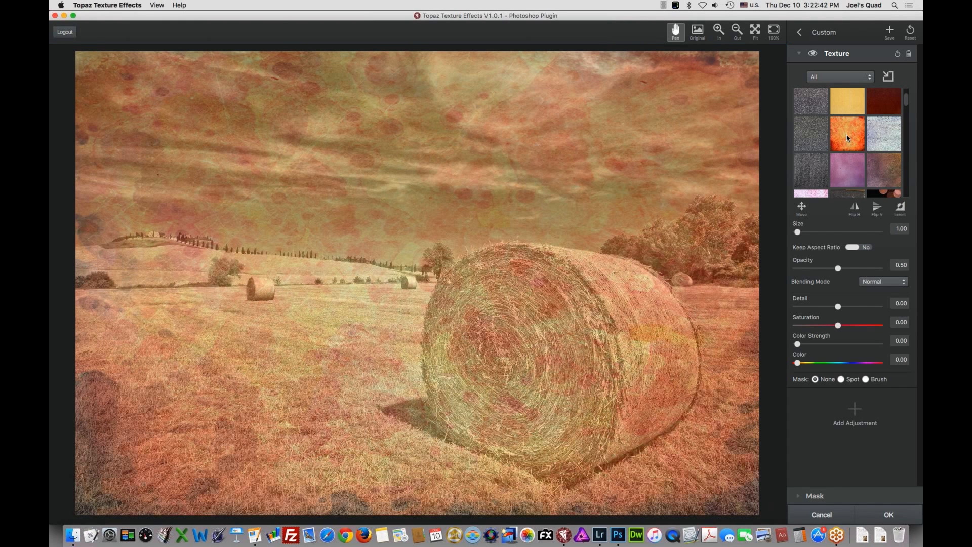
click(874, 165)
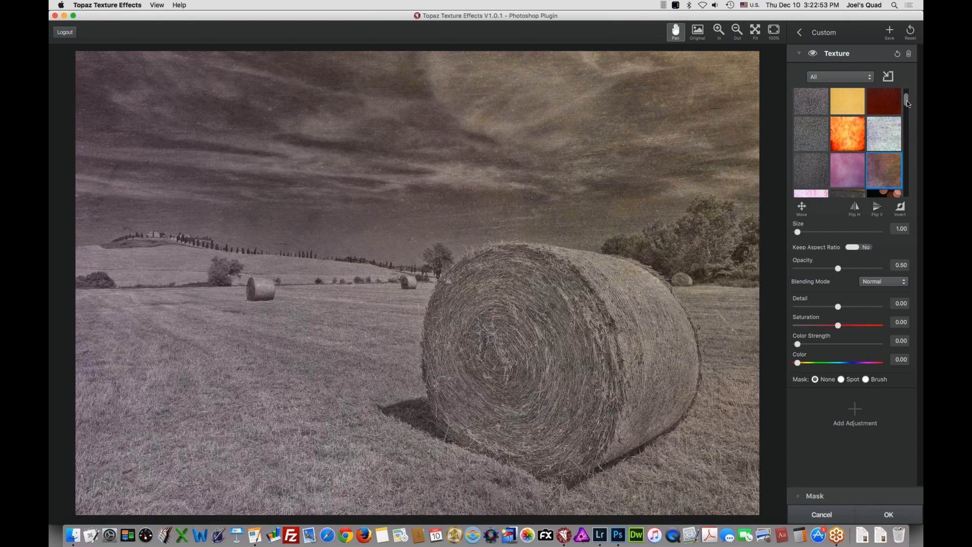
scroll(907, 104, down, 5)
scroll(906, 101, up, 5)
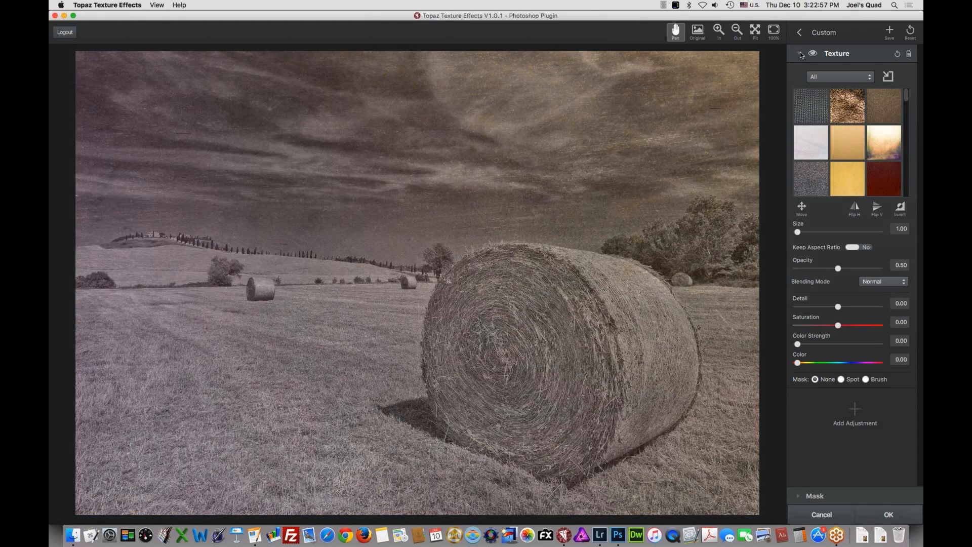
Collapse the Texture adjustment, look through the adjustment types that can be added, and expand the Texture settings again
click(800, 52)
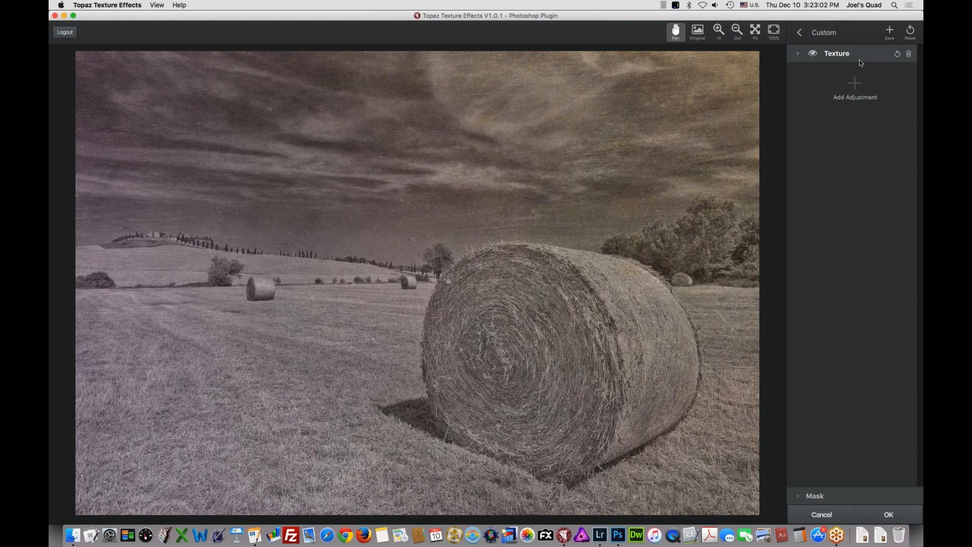
click(858, 85)
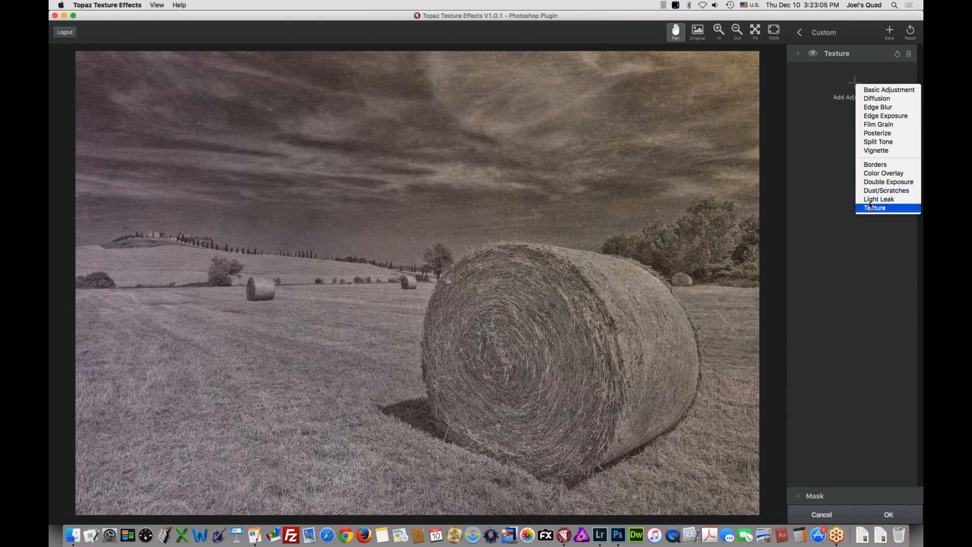
click(824, 138)
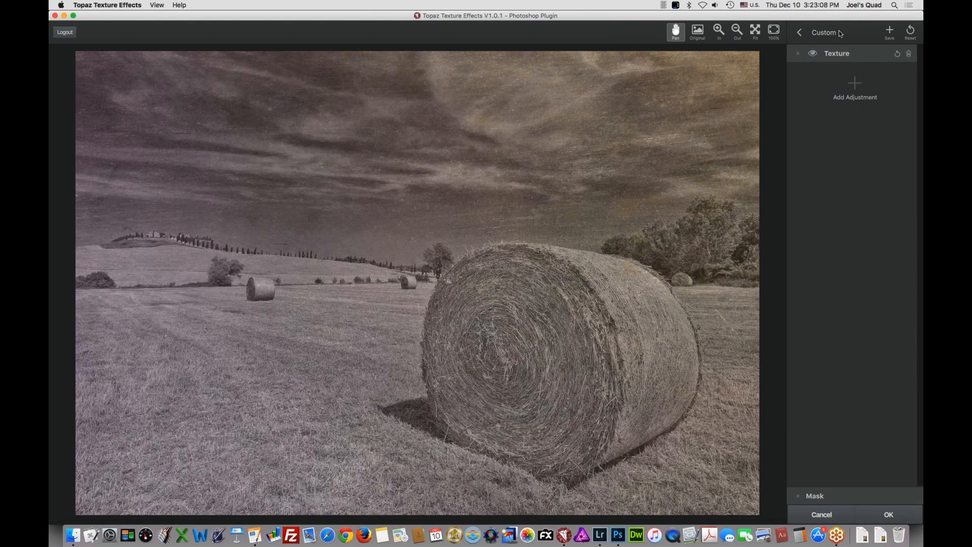
click(799, 55)
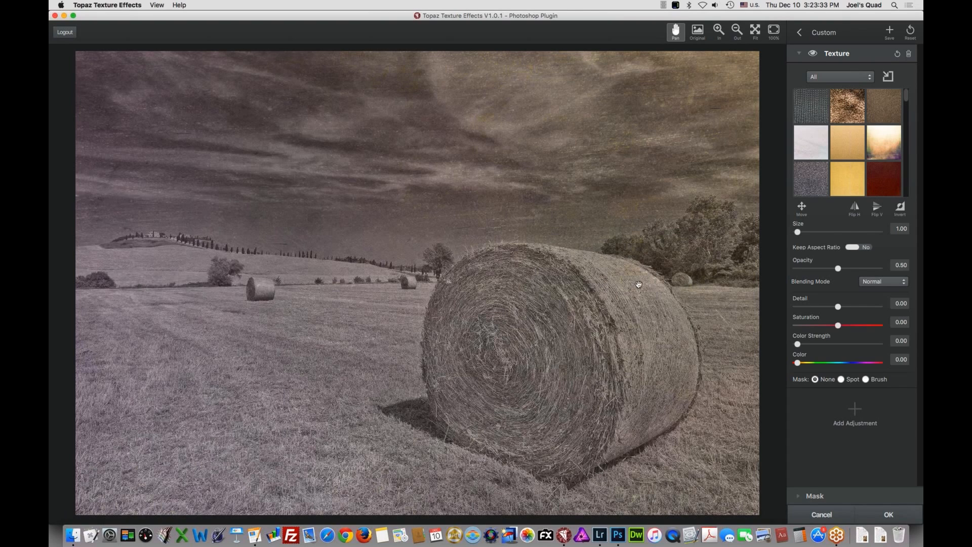
Set the texture's blending mode to Soft Light and its opacity to 1.00
click(878, 282)
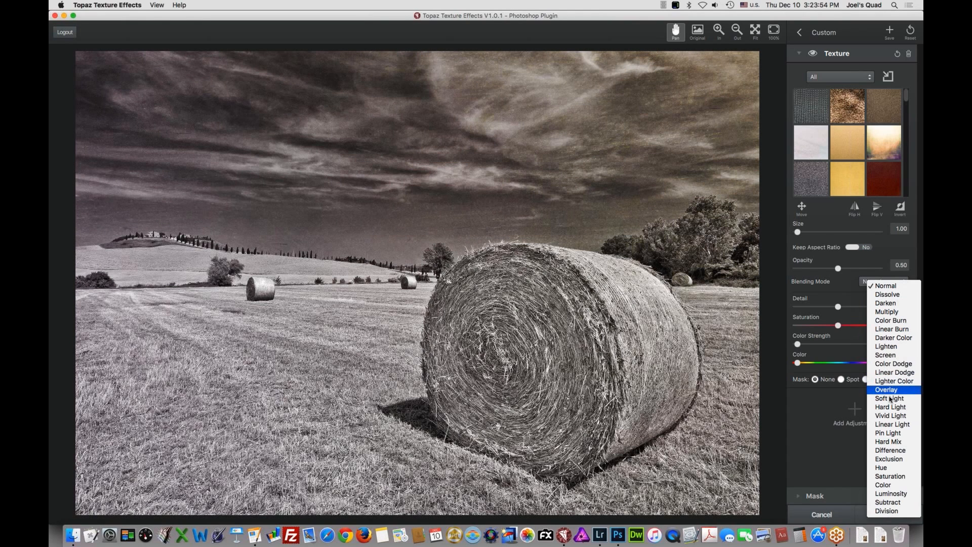
click(891, 399)
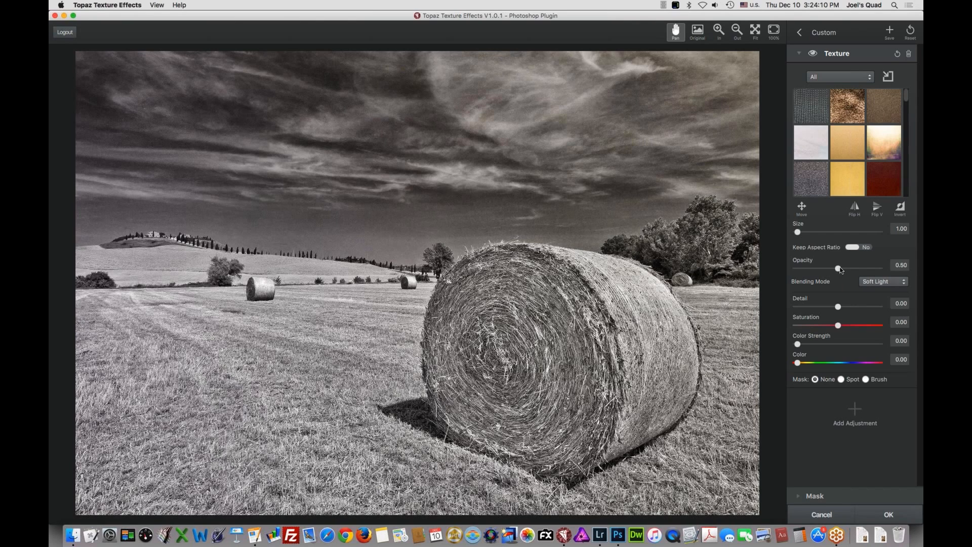
drag(843, 269, 849, 268)
drag(849, 268, 890, 269)
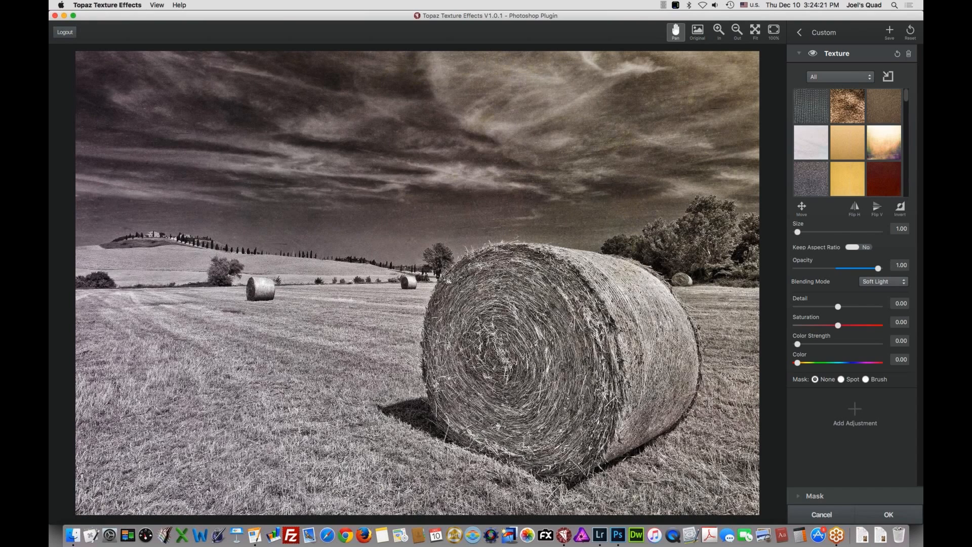
Remove the texture's color by setting its saturation to -1.00
drag(906, 90, 907, 99)
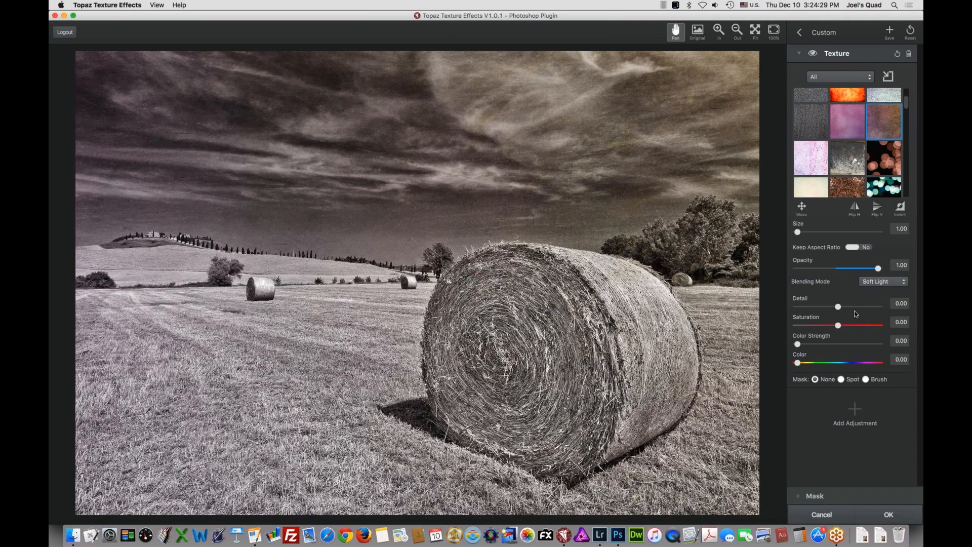
drag(838, 326, 831, 326)
drag(825, 327, 790, 327)
drag(790, 327, 790, 327)
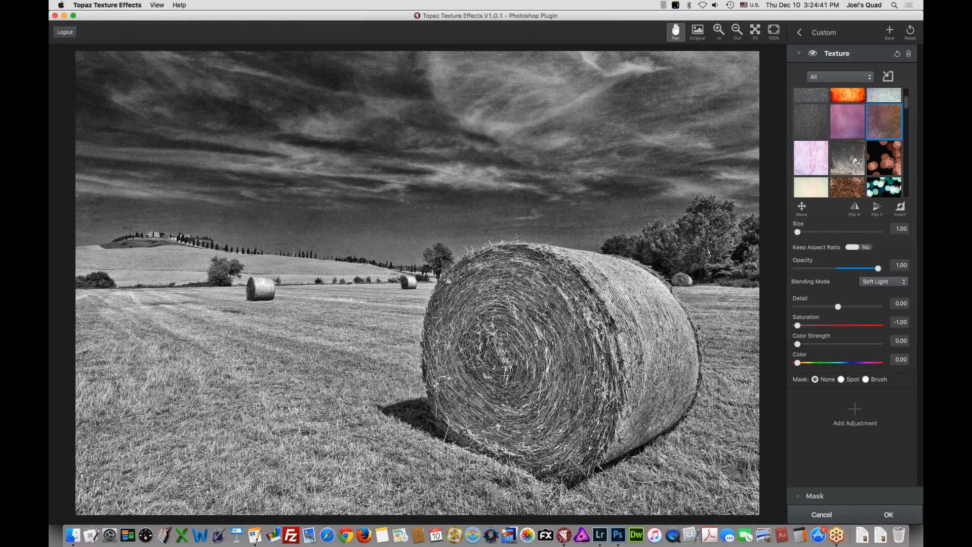
Collapse the Texture settings and add a Borders adjustment to the custom effect
click(799, 55)
click(855, 83)
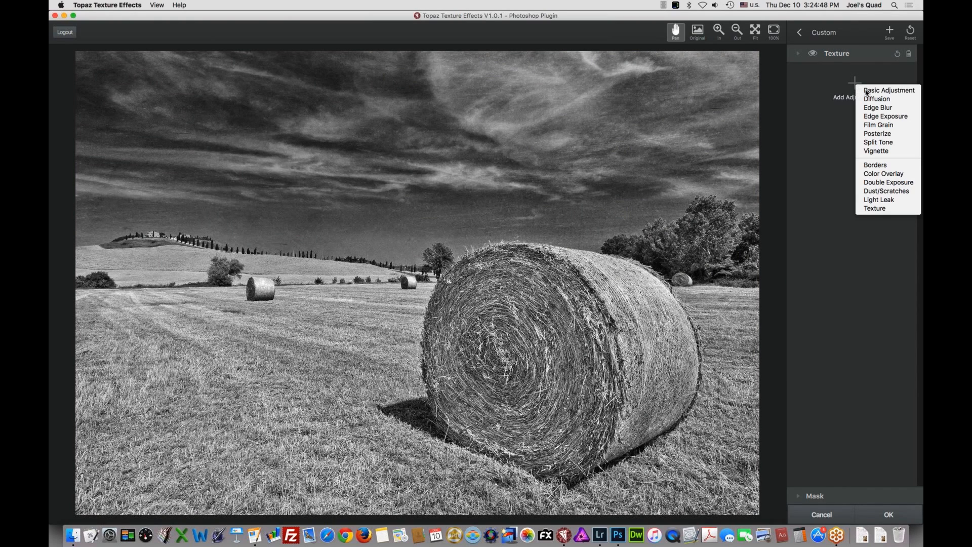
click(884, 165)
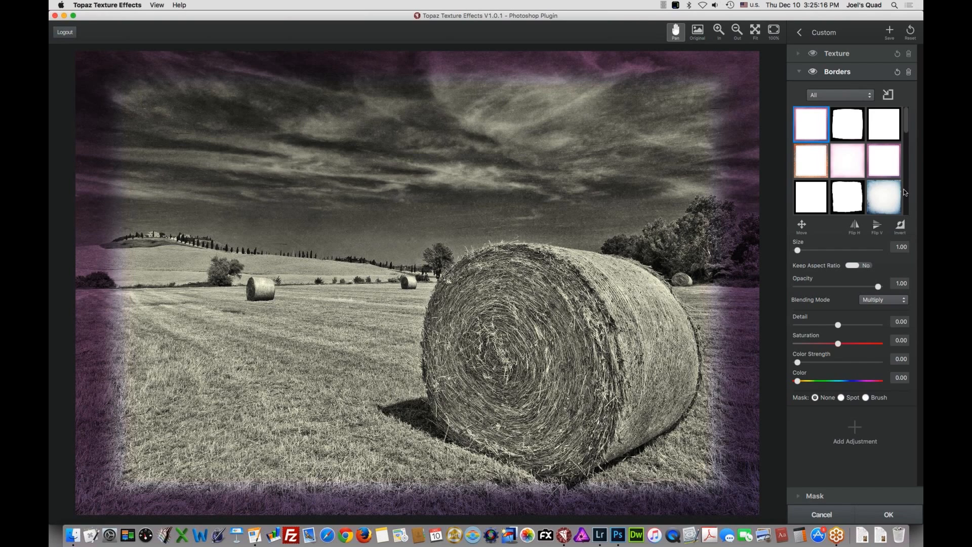
Try borders near the end of the list, select the pale bluish one beside the cream border, and compare the photo with it hidden and shown
drag(906, 129, 905, 211)
click(845, 141)
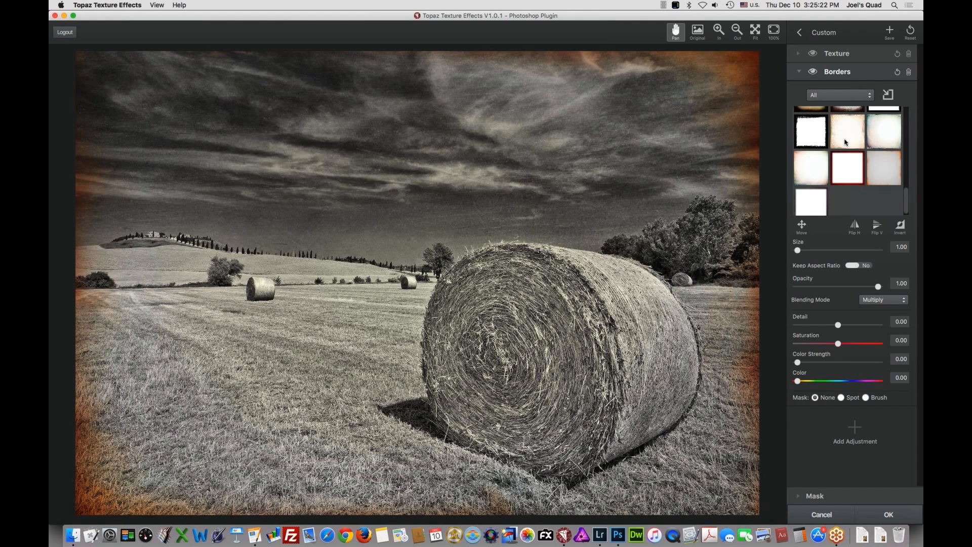
click(877, 136)
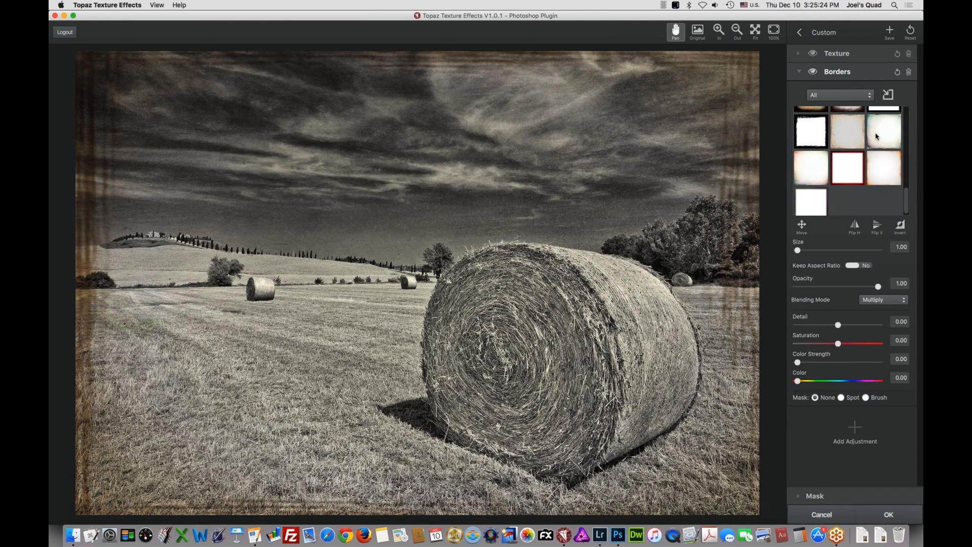
click(876, 135)
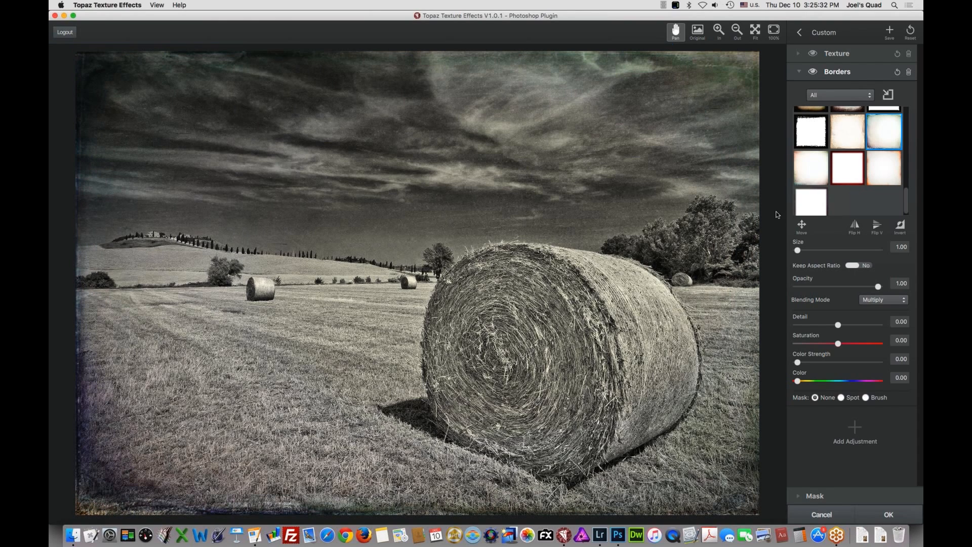
click(806, 130)
click(814, 73)
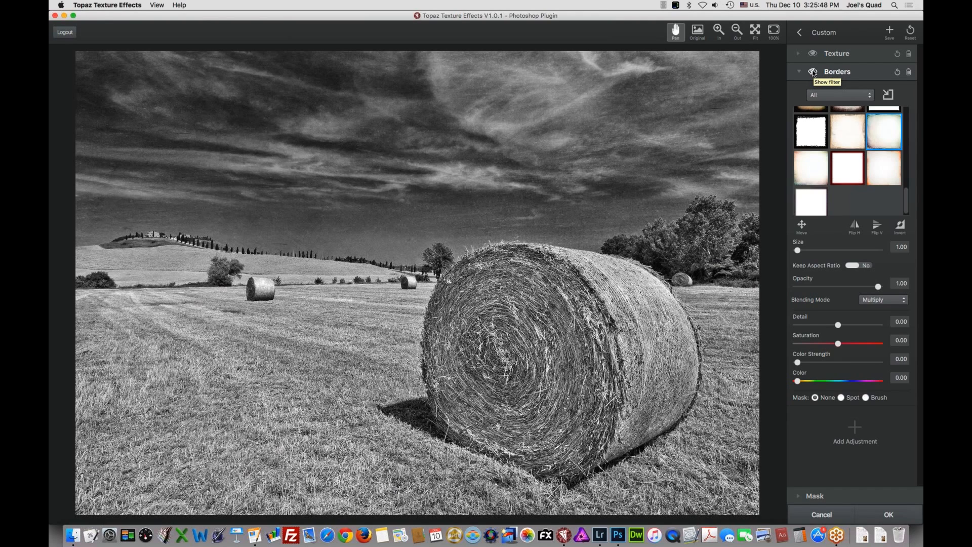
click(813, 72)
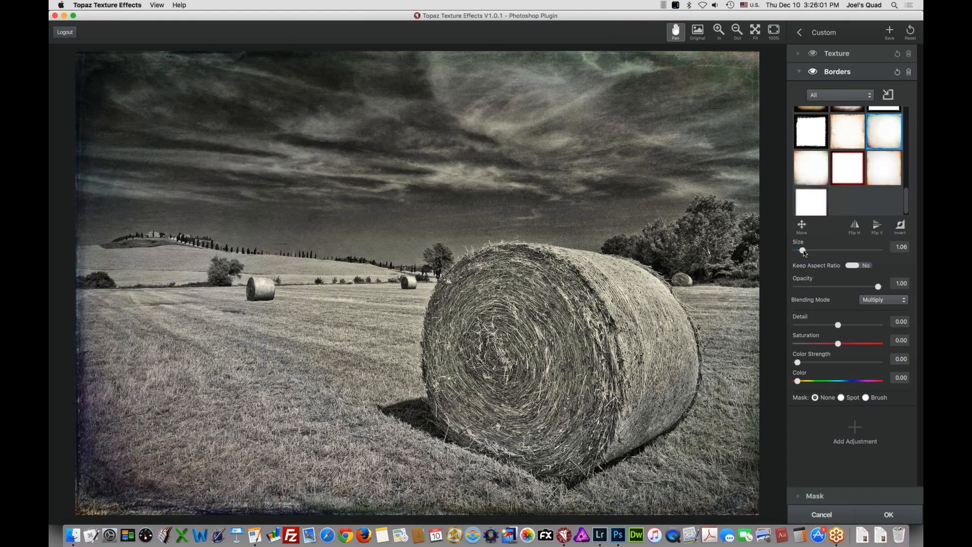
Enlarge the selected border to a size of 1.24
drag(804, 253, 806, 252)
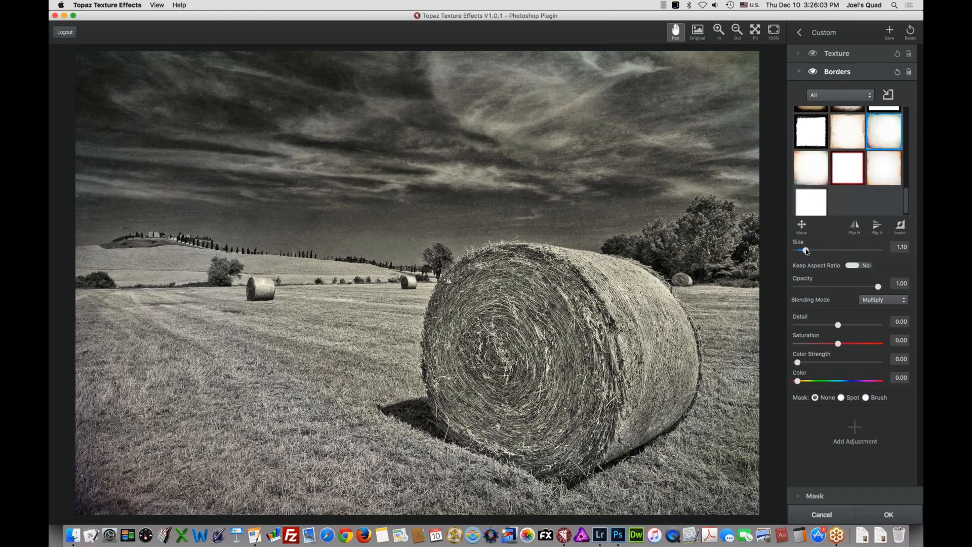
drag(806, 252, 815, 251)
click(814, 250)
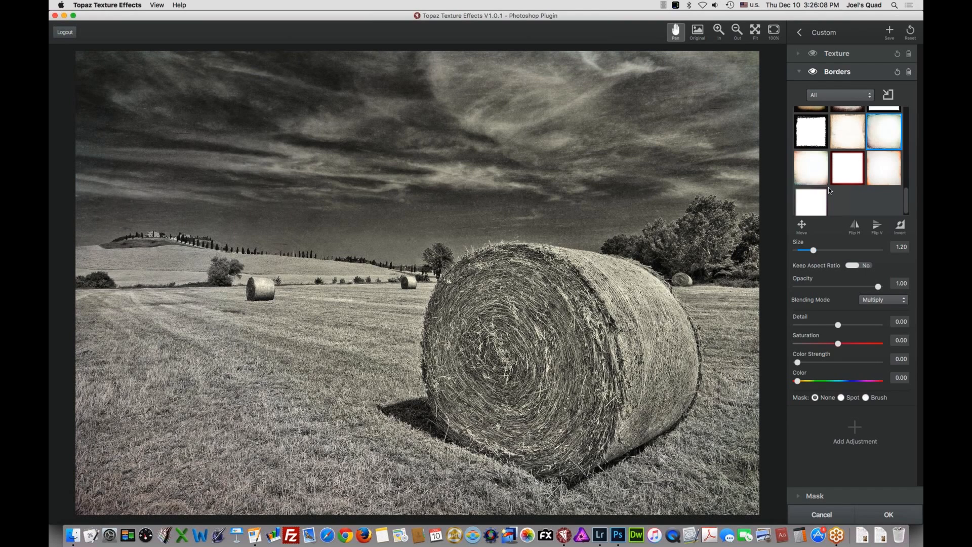
drag(813, 250, 816, 250)
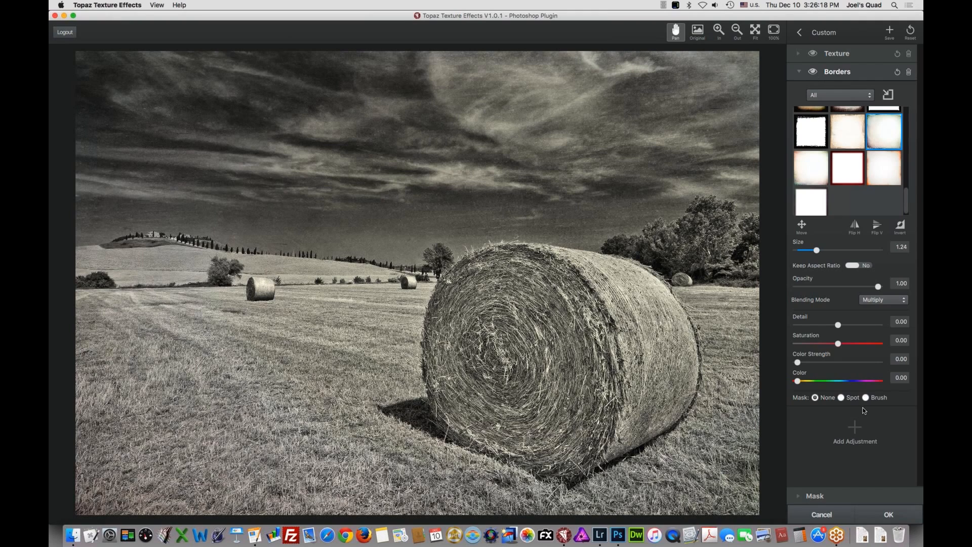
Set the border's detail to 0.55
click(836, 326)
click(844, 325)
drag(845, 326, 847, 326)
click(860, 326)
click(860, 324)
Try a strong border saturation of 0.92, settle on -0.58, and compare the photo with the border hidden and shown
click(839, 345)
drag(848, 345, 867, 347)
drag(867, 346, 875, 345)
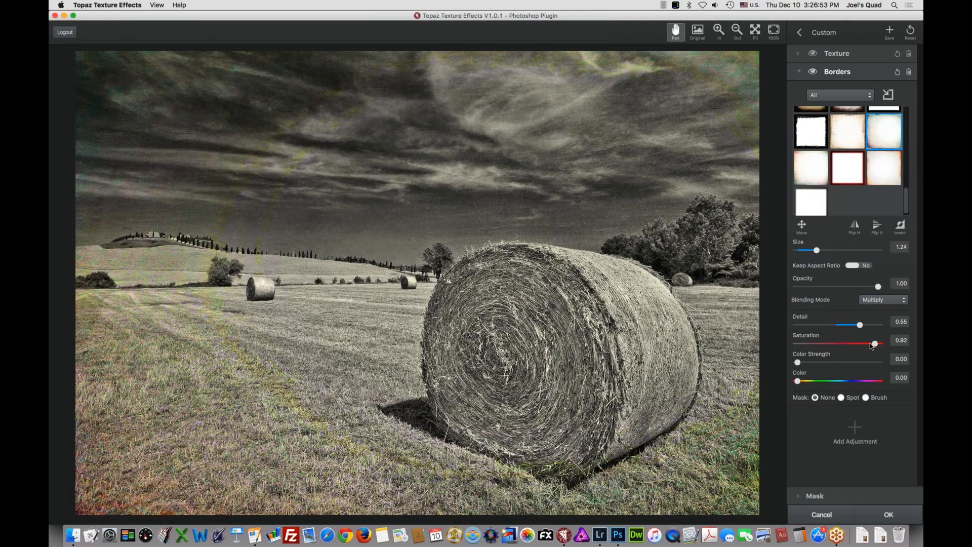
click(833, 343)
click(814, 344)
click(813, 73)
click(813, 73)
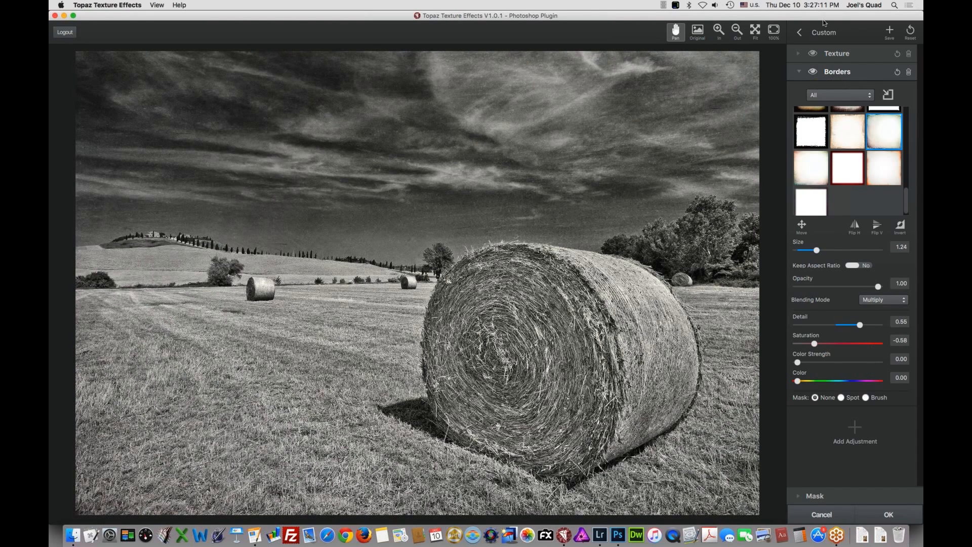
Collapse the Borders settings and add a Color Overlay adjustment to the custom effect
click(799, 72)
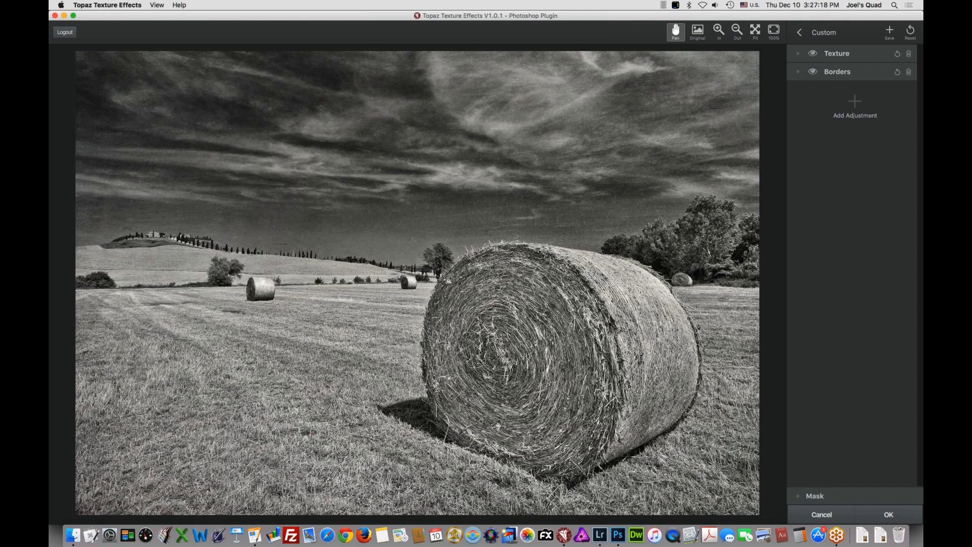
click(857, 107)
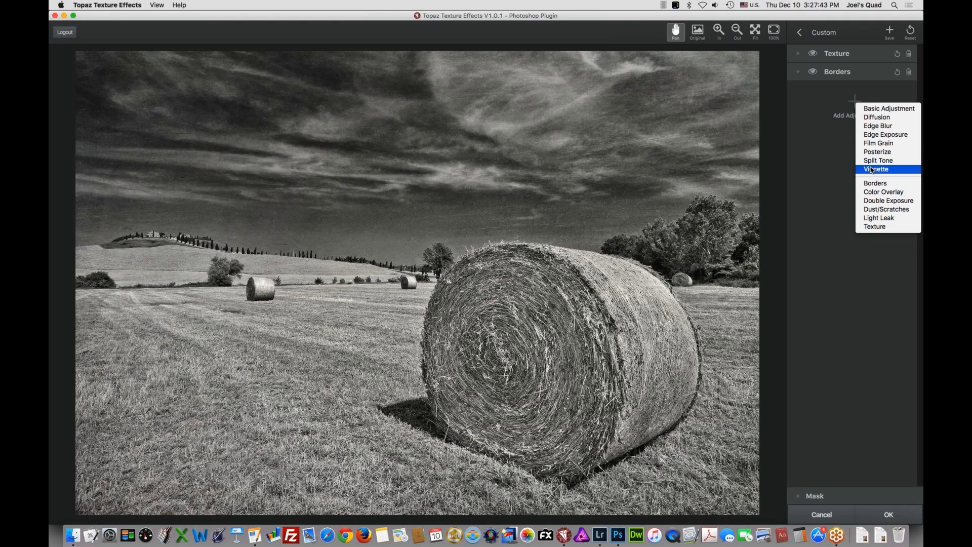
click(876, 195)
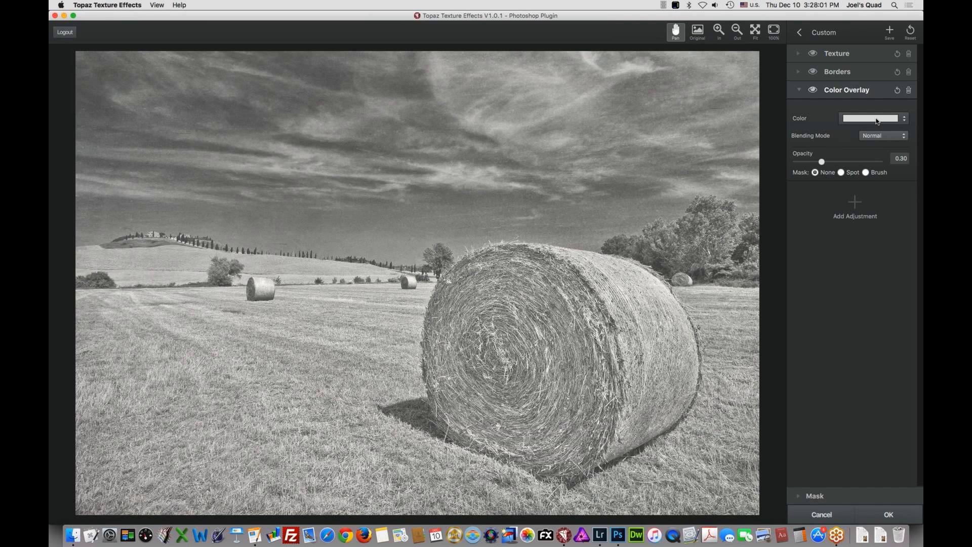
Set the overlay color to the dark brown swatch, trying a brighter orange along the way, and accept the brown
click(877, 121)
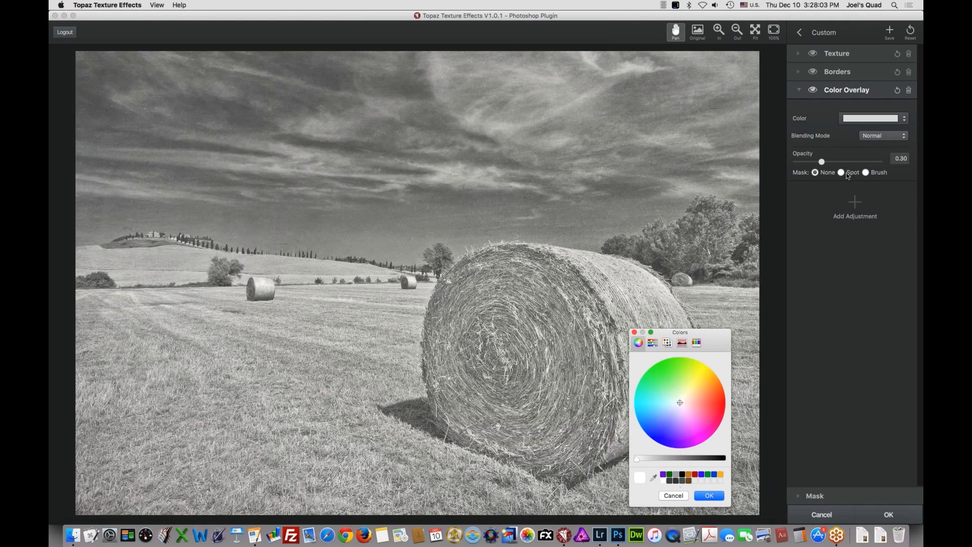
click(690, 481)
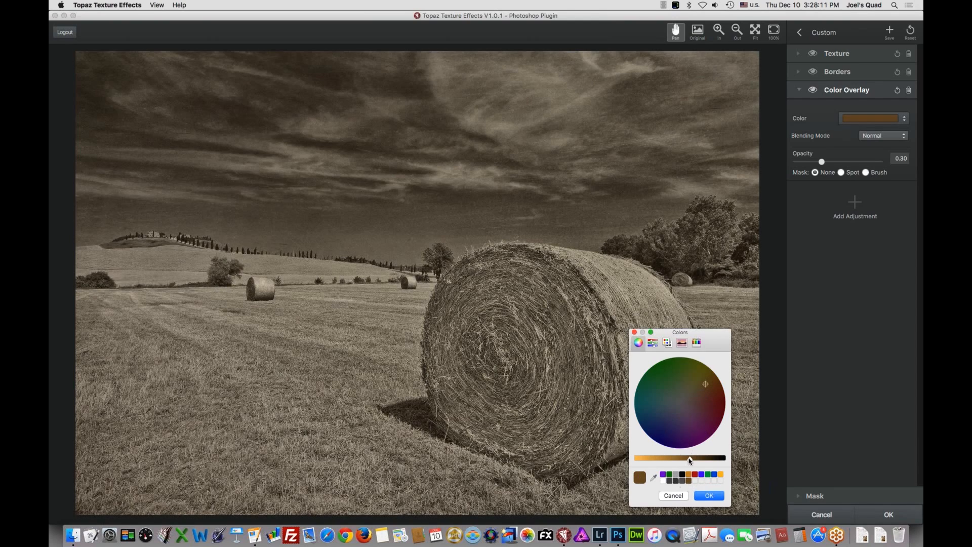
drag(689, 459, 637, 458)
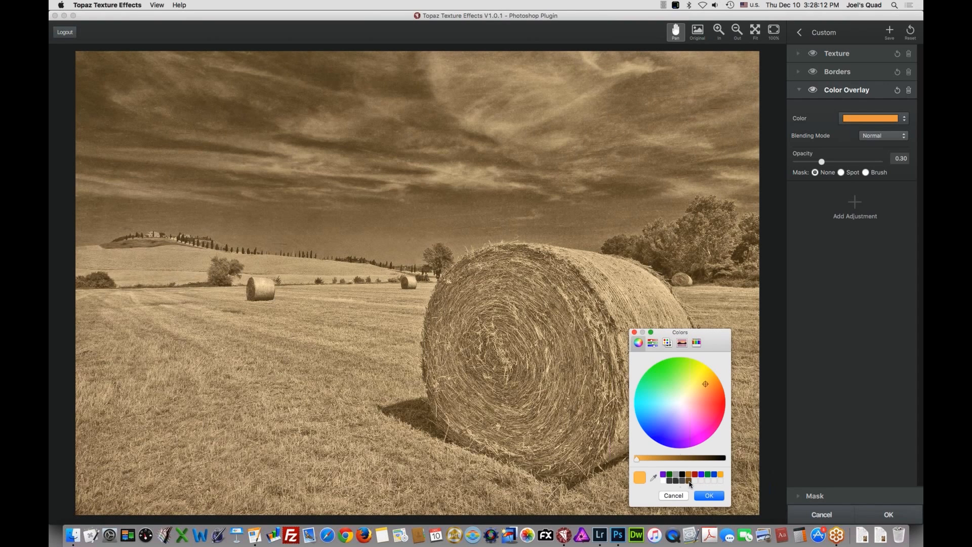
click(689, 481)
drag(705, 335, 902, 314)
click(883, 472)
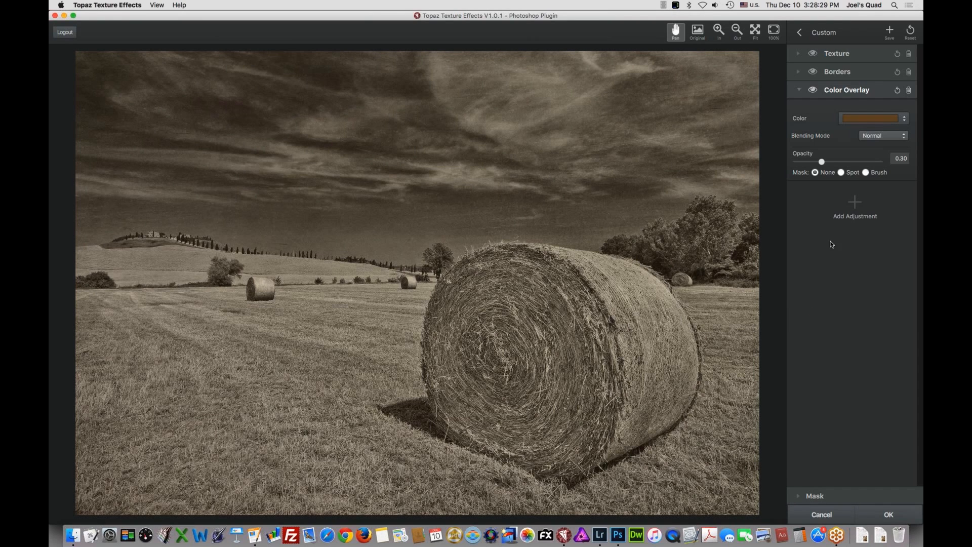
Lower the color overlay's opacity to about 0.2 and collapse its settings
click(822, 162)
click(815, 162)
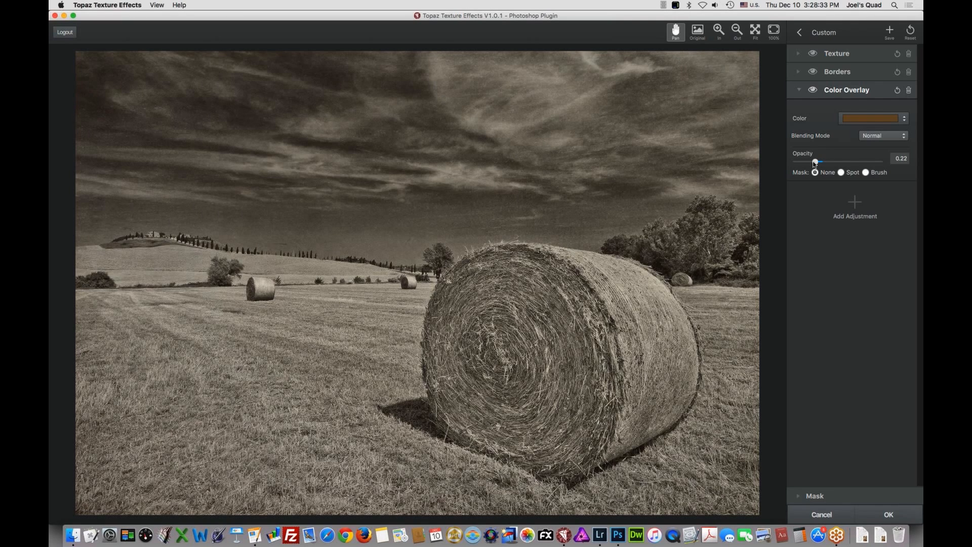
drag(816, 162, 813, 162)
click(799, 90)
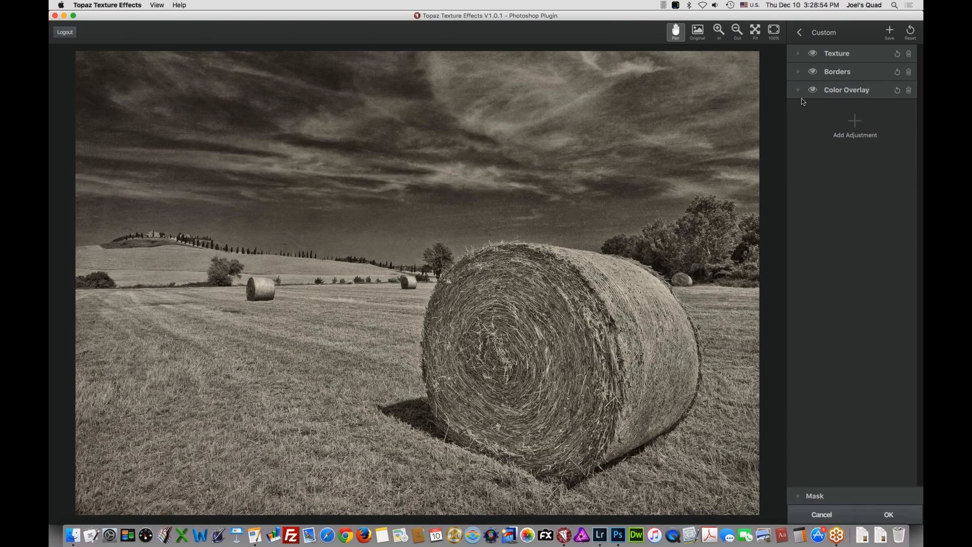
Add a Dust/Scratches adjustment and apply the second pattern of the Scratches category
click(855, 121)
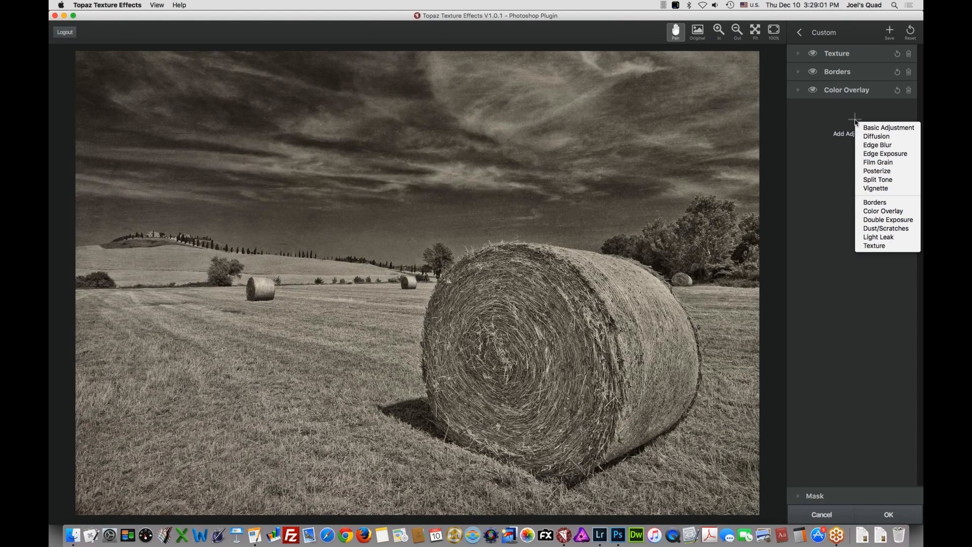
click(875, 231)
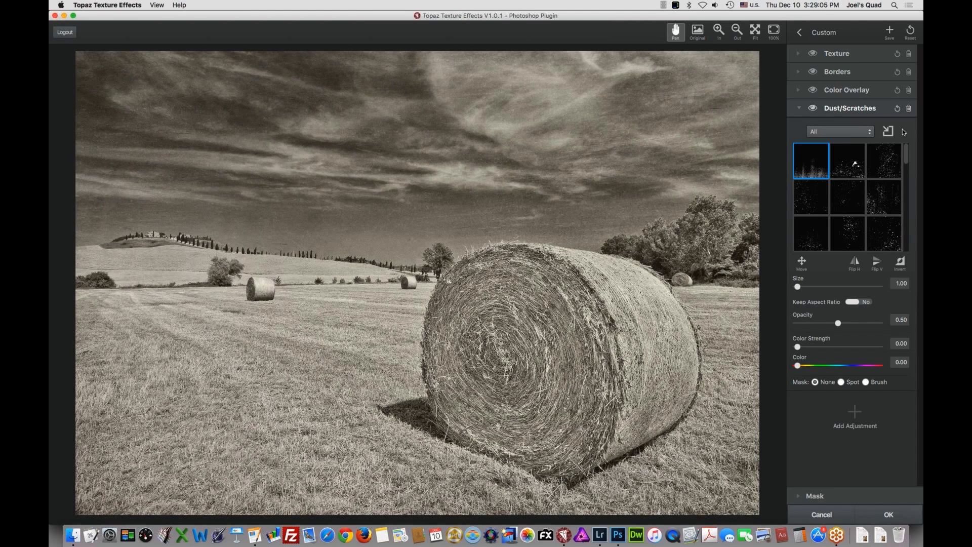
click(839, 133)
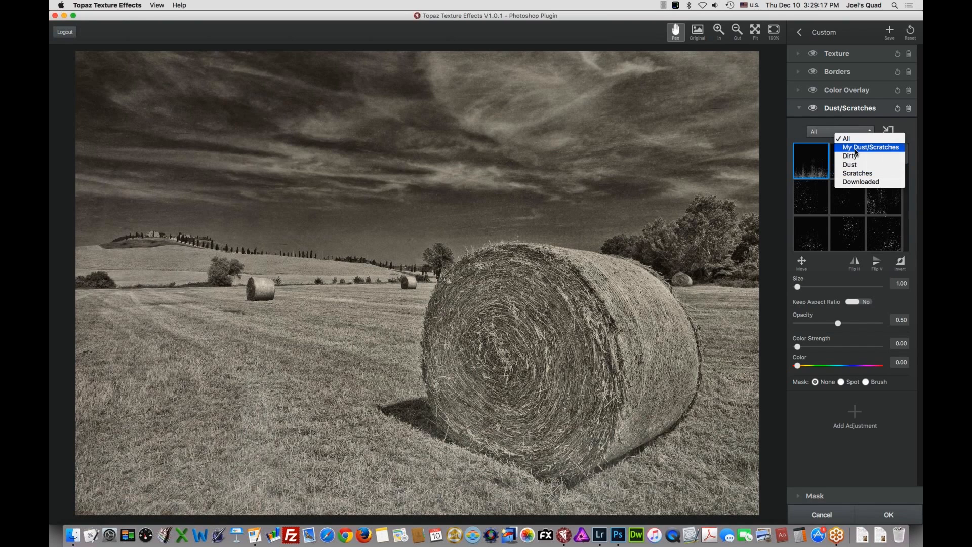
click(857, 173)
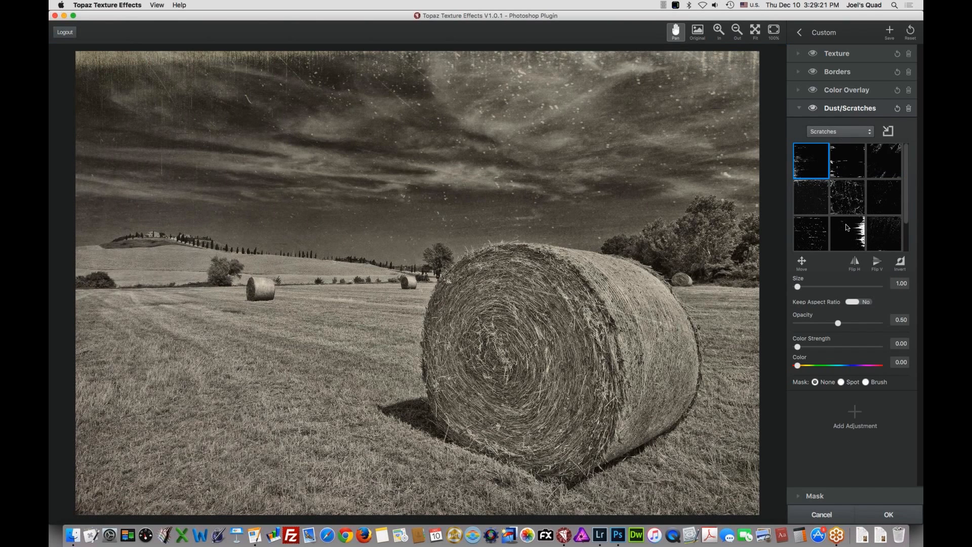
click(848, 168)
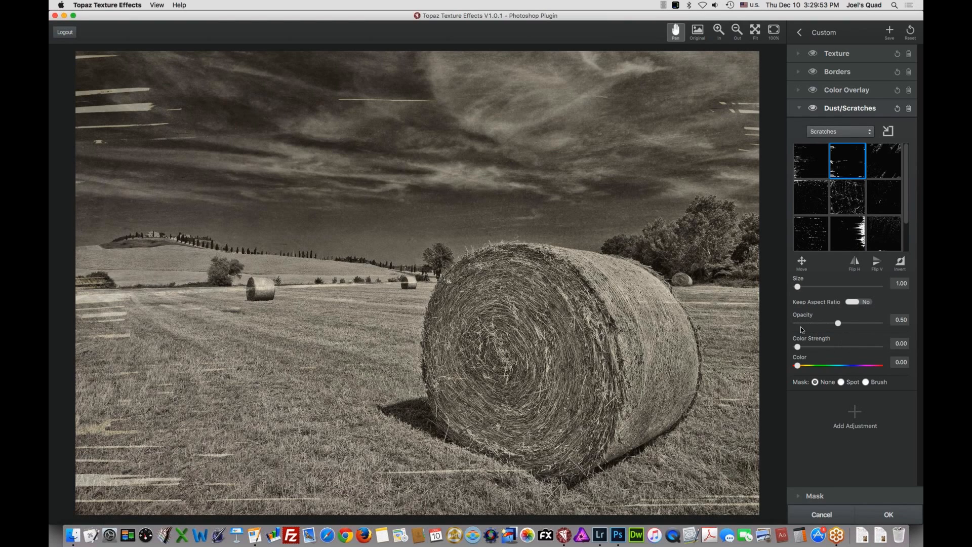
Choose a Brush mask for the scratches and set the black brush's size to 24
click(865, 382)
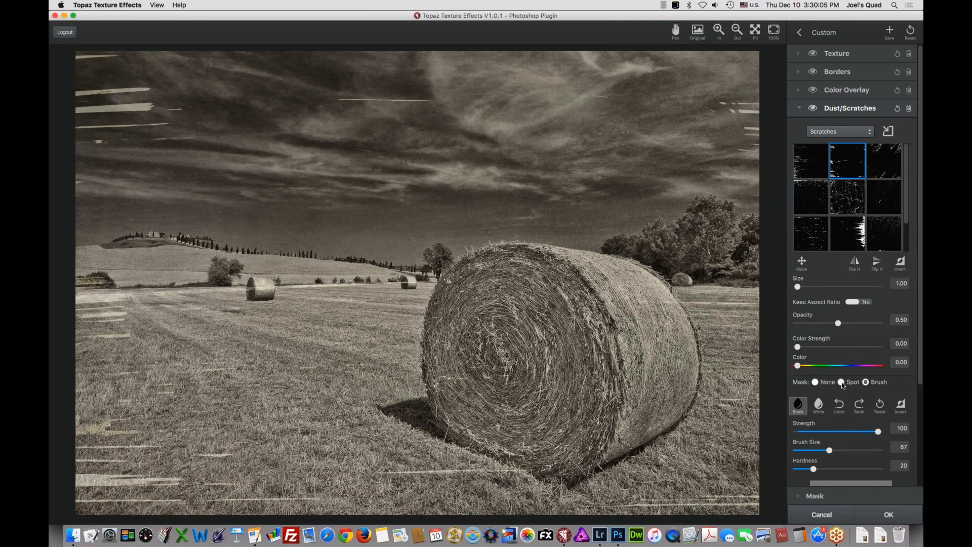
click(841, 383)
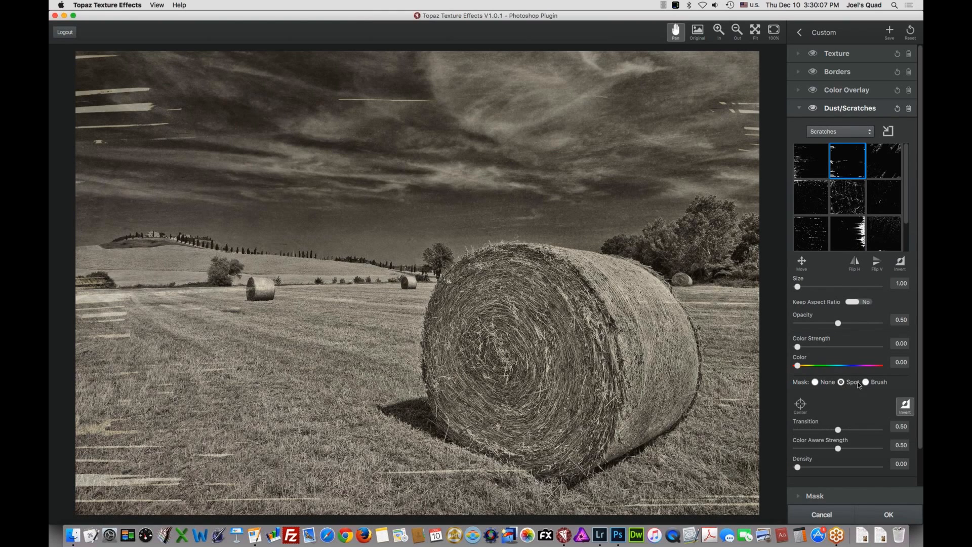
click(865, 382)
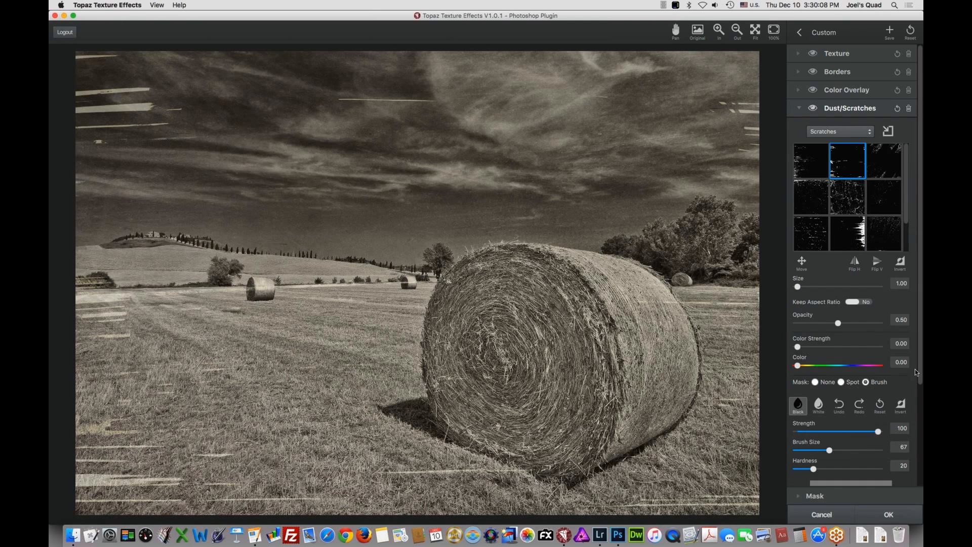
drag(919, 376, 919, 476)
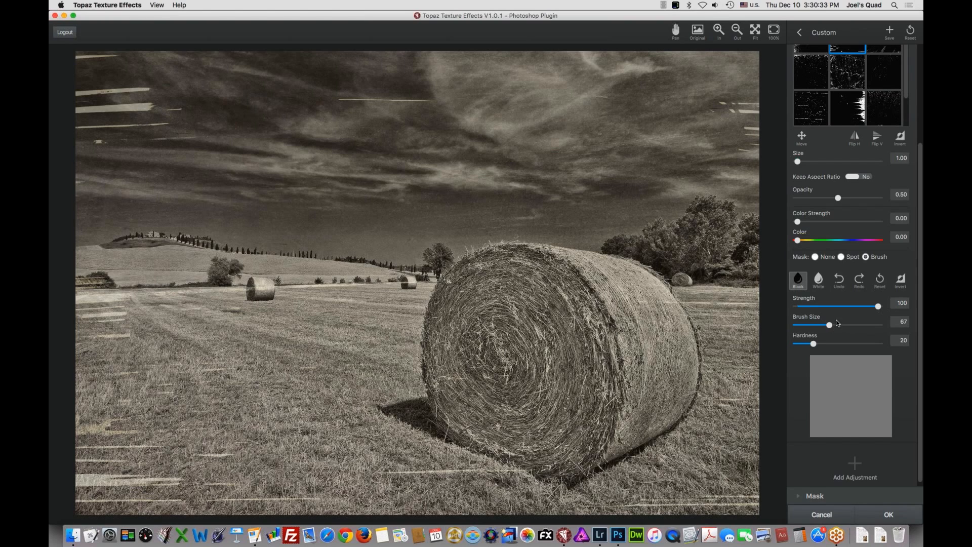
drag(813, 326, 807, 327)
Paint black on the mask over unwanted scratches in the sky, along the horizon, and on and below the large hay bale
drag(177, 106, 68, 109)
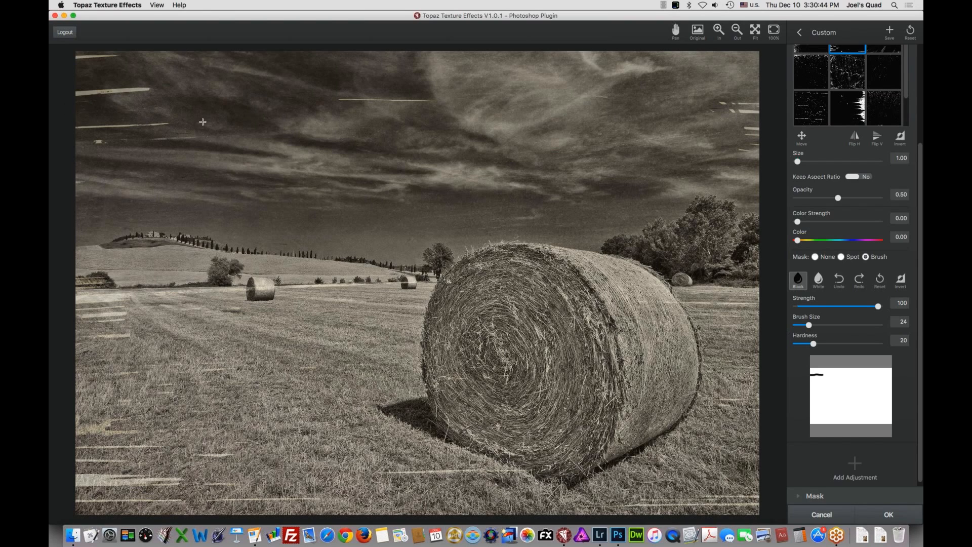
mouse_move(340, 107)
mouse_down()
mouse_move(332, 99)
mouse_move(436, 99)
mouse_up()
mouse_move(733, 102)
mouse_down()
mouse_move(720, 98)
mouse_move(750, 99)
mouse_up()
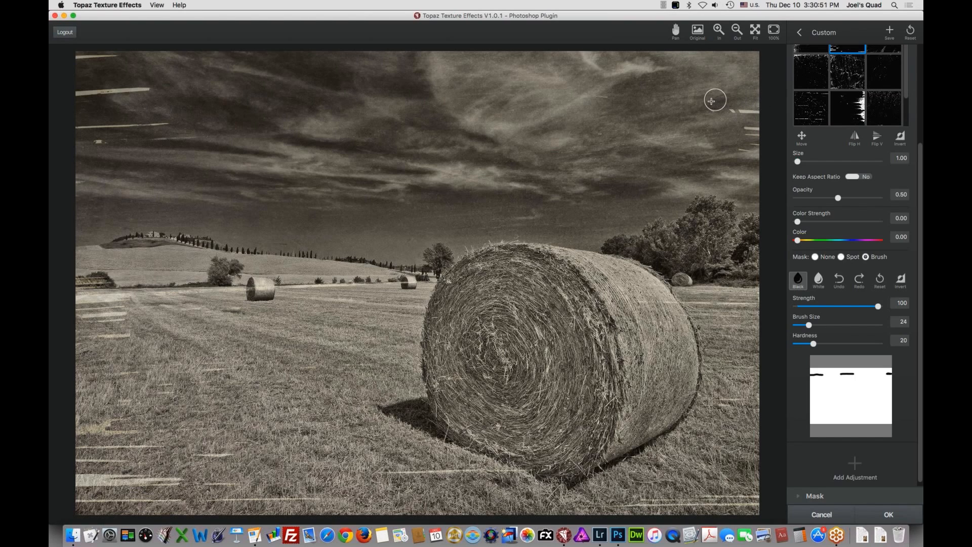
mouse_move(648, 301)
mouse_down()
mouse_move(636, 301)
mouse_move(692, 303)
mouse_up()
mouse_move(83, 283)
mouse_down()
mouse_move(110, 287)
mouse_move(77, 292)
mouse_move(287, 289)
mouse_up()
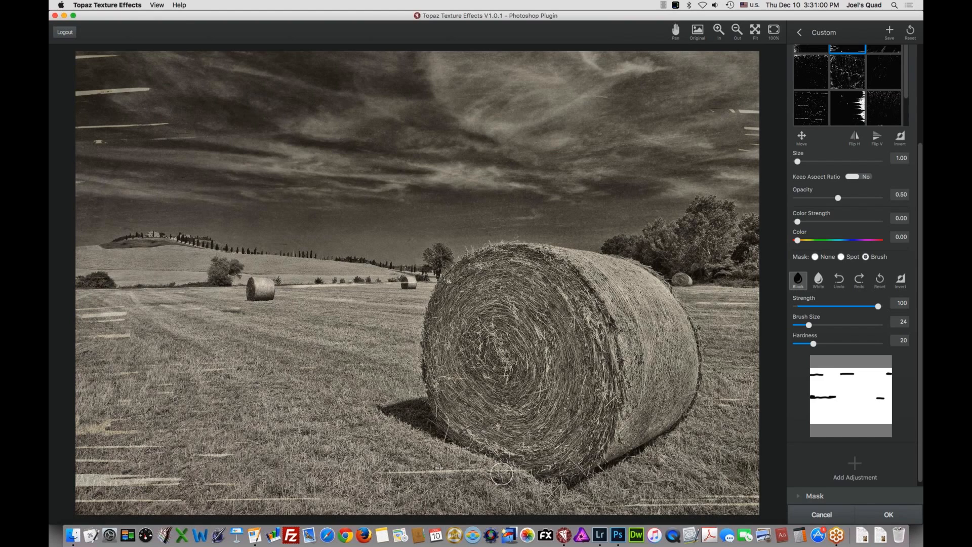
drag(374, 473, 533, 472)
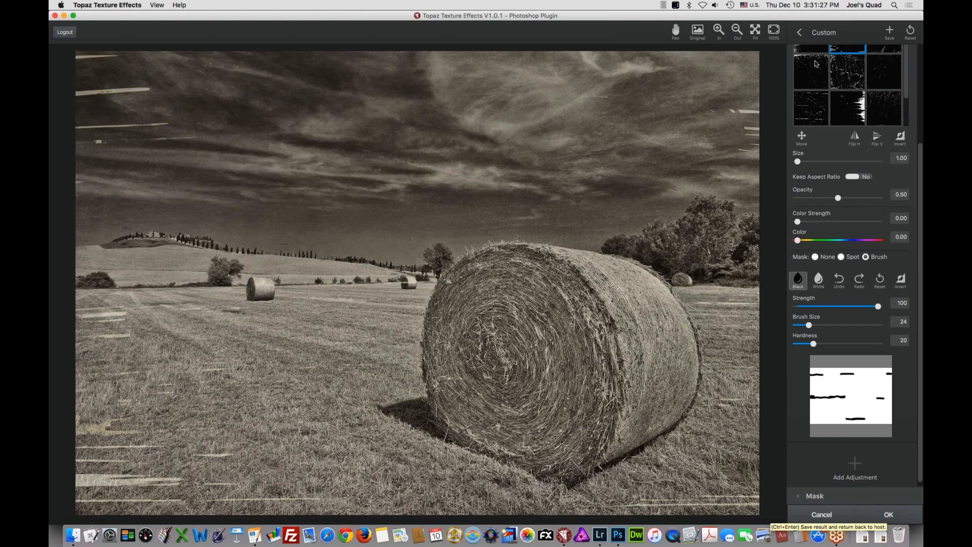
Collapse the Dust/Scratches settings and add a Basic Adjustment to the custom effect
scroll(797, 111, up, 5)
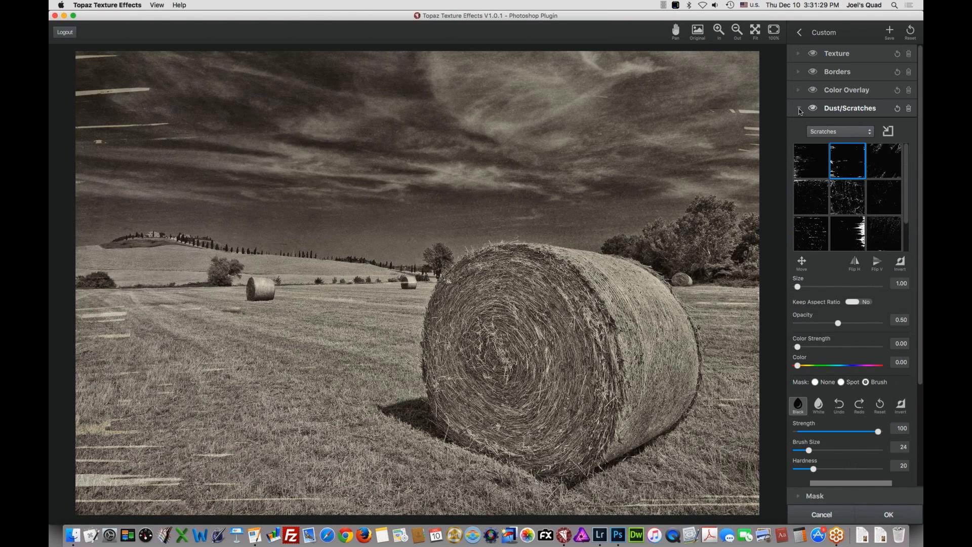
click(798, 111)
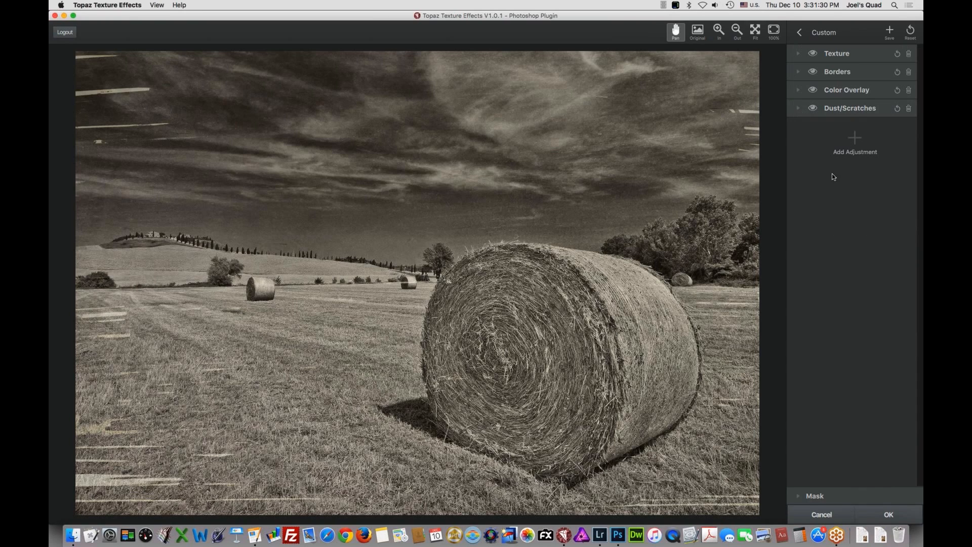
click(855, 143)
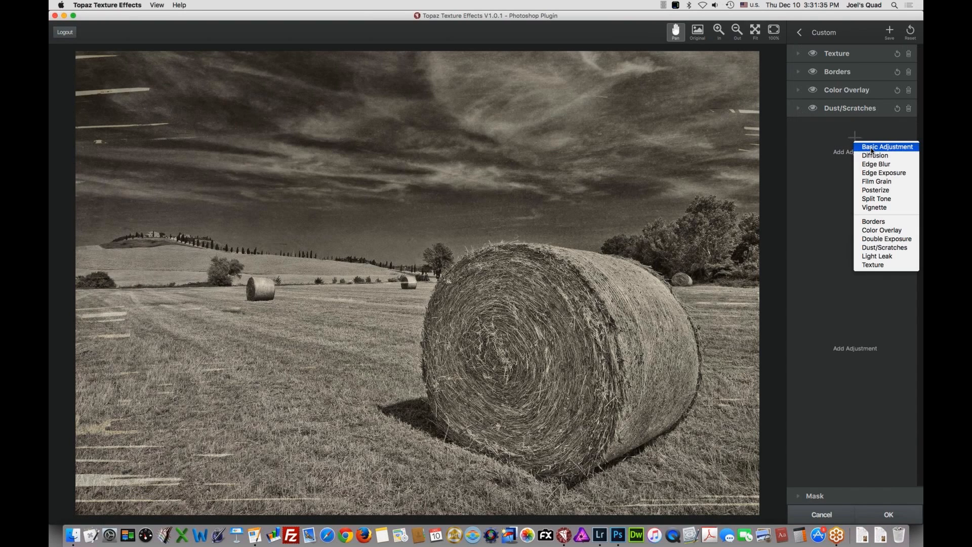
click(871, 148)
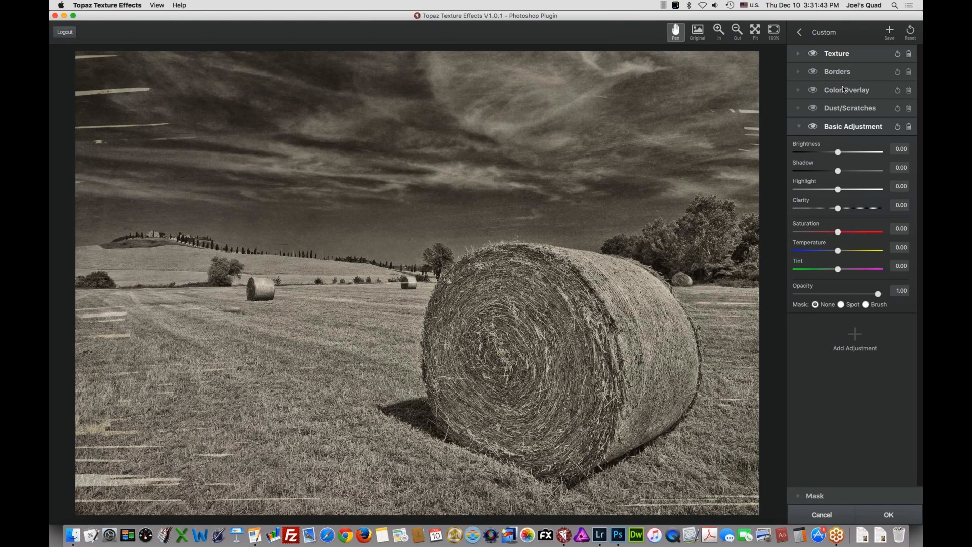
Set the brightness to 0.18, raise the highlights slightly, and compare the photo with the Basic Adjustment hidden and shown before collapsing it
click(843, 153)
drag(847, 152, 849, 155)
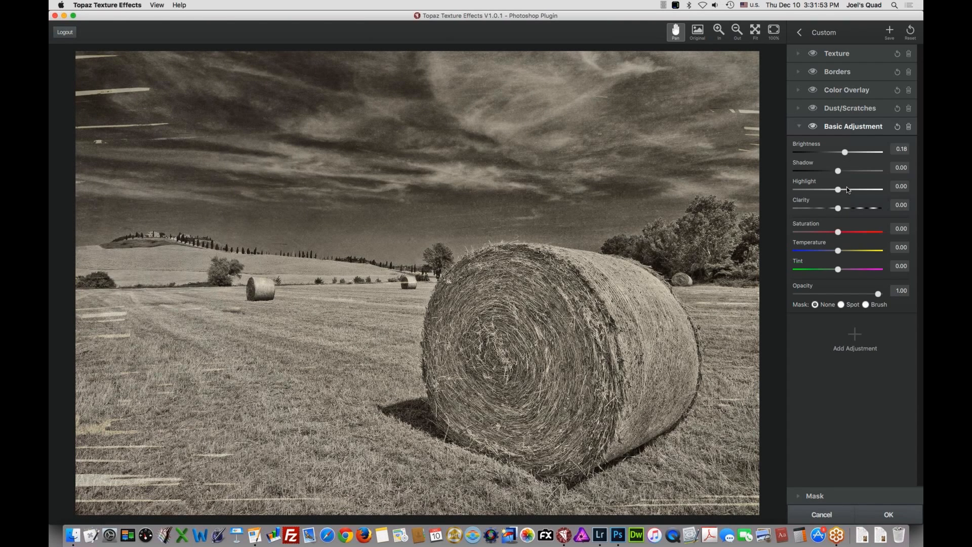
drag(849, 190, 843, 190)
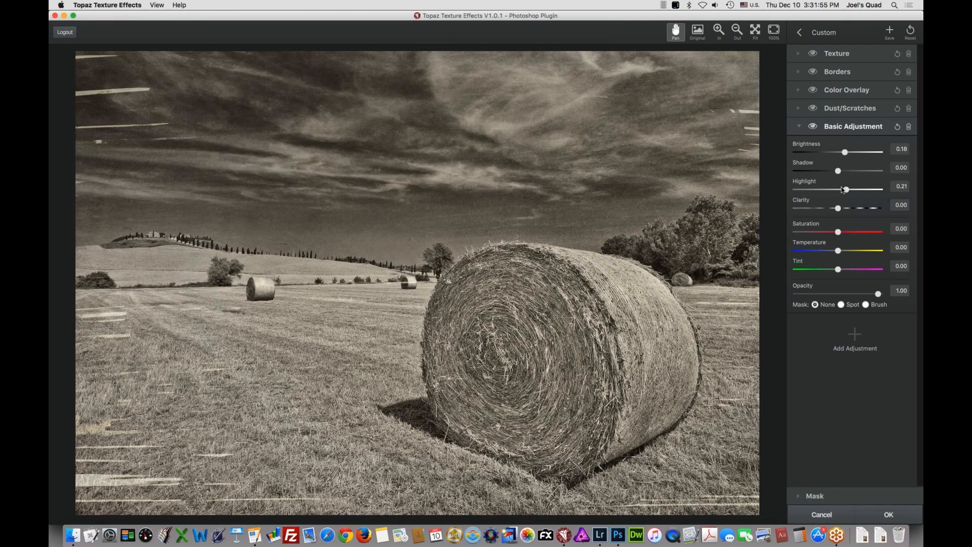
drag(843, 189, 840, 189)
click(813, 127)
click(813, 127)
click(800, 127)
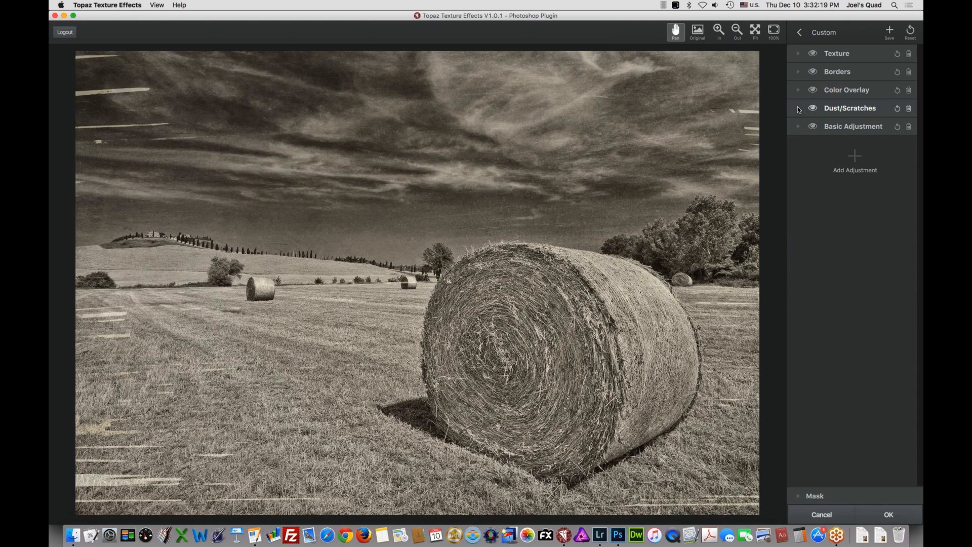
Review the Dust/Scratches settings in the custom effect and apply the finished effect to the hay bale photo
click(798, 108)
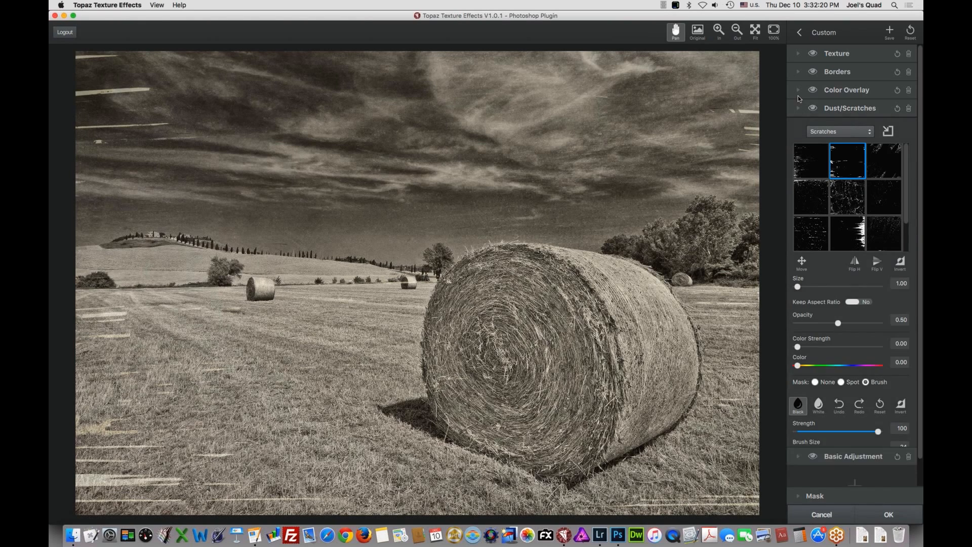
click(797, 90)
click(798, 90)
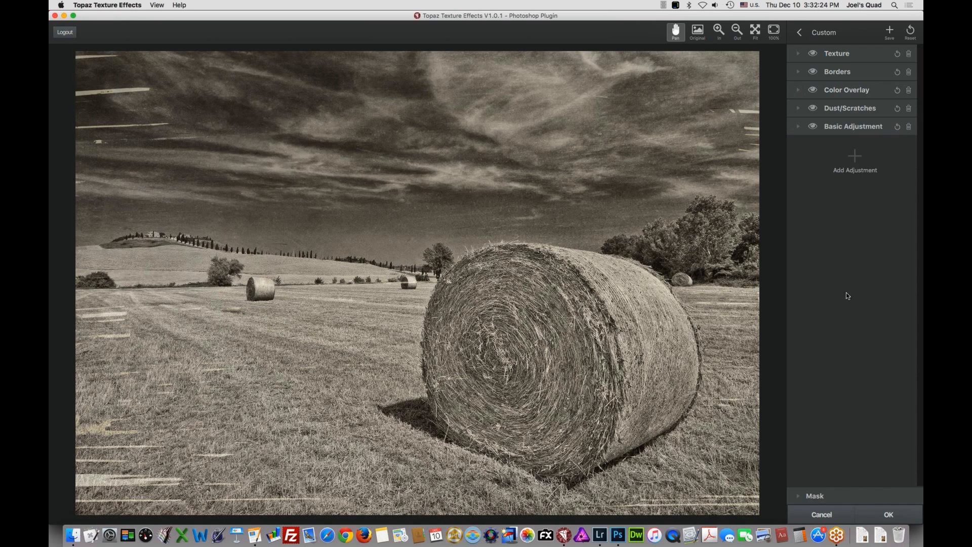
click(890, 516)
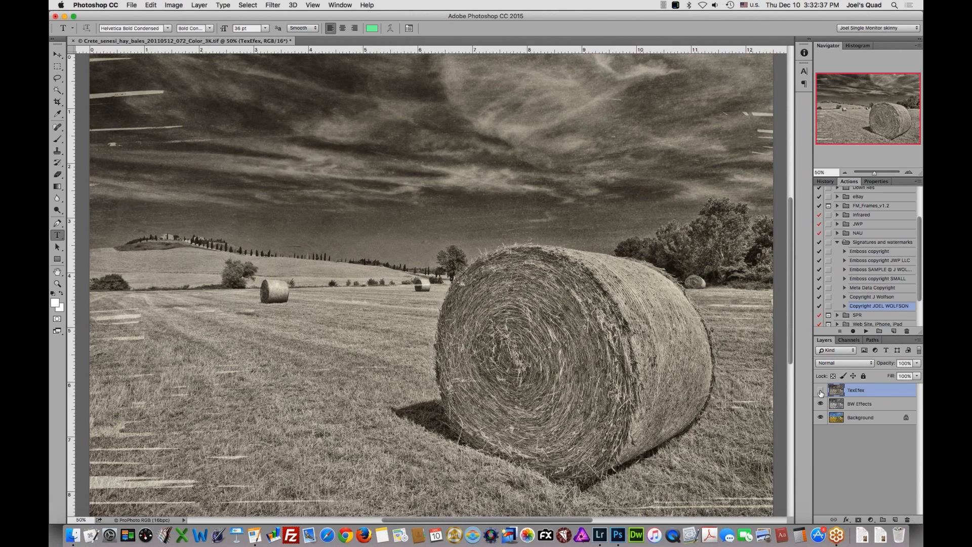
Compare the hay bale photo with the TexEfex layer hidden and shown
click(820, 391)
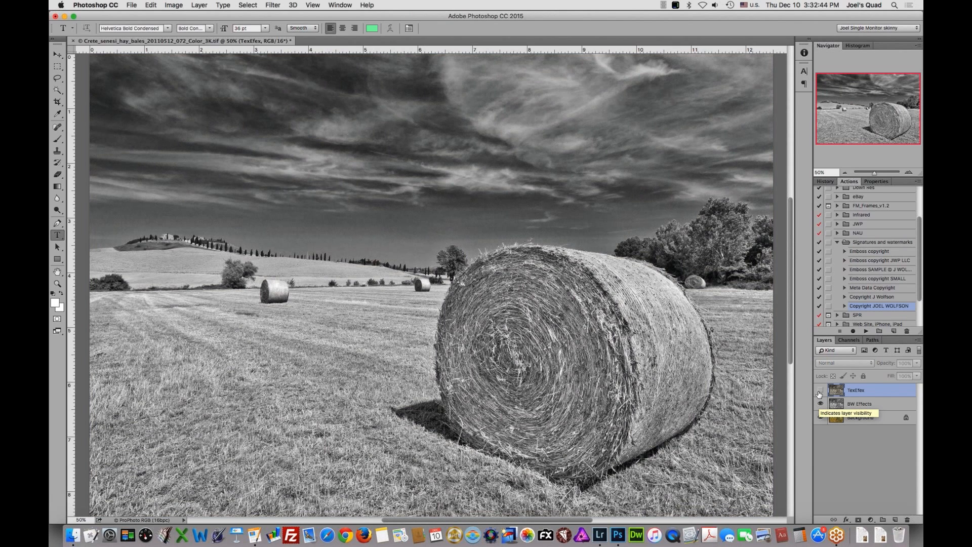
click(821, 391)
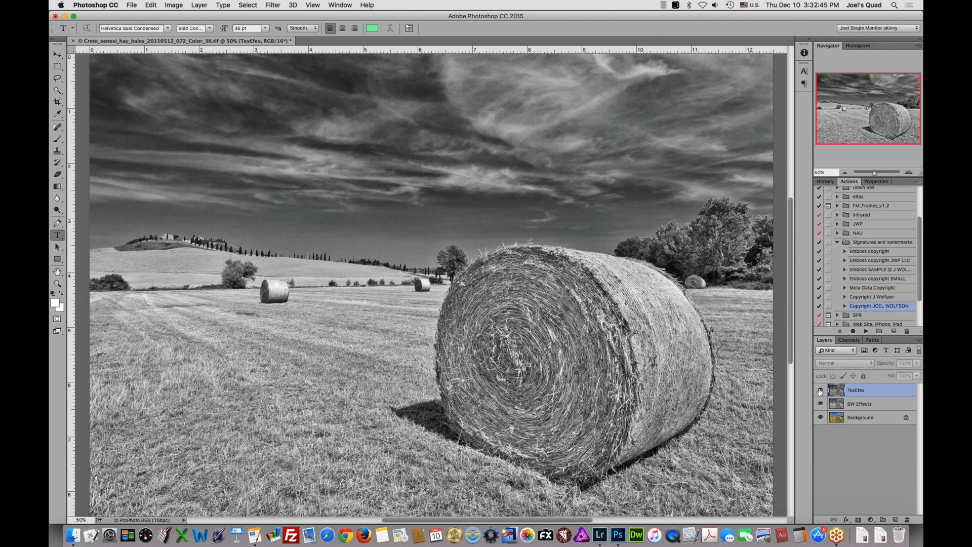
click(820, 390)
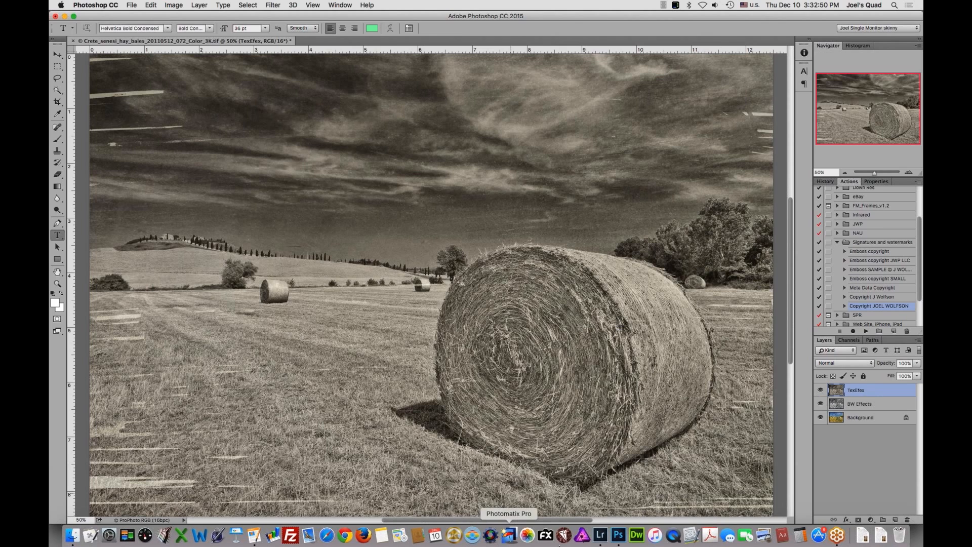
Switch to Lightroom and compare the color hay bale photo with its aged black-and-white version side by side, using Lights Out
click(601, 537)
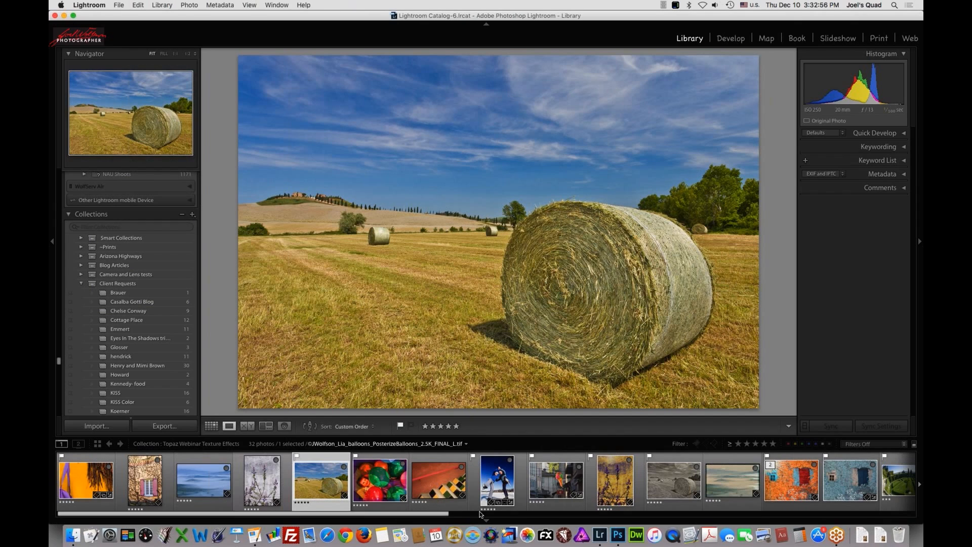
super+click(672, 486)
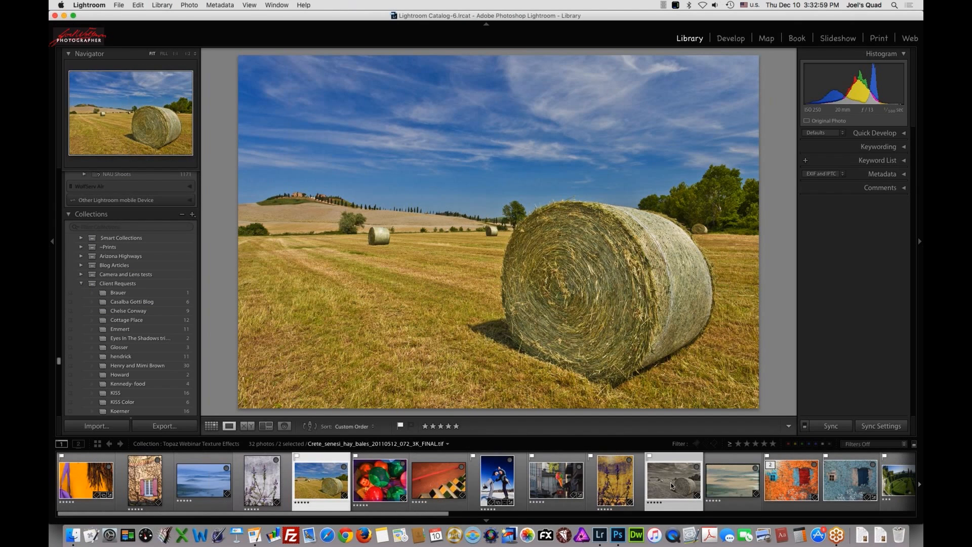
key(c)
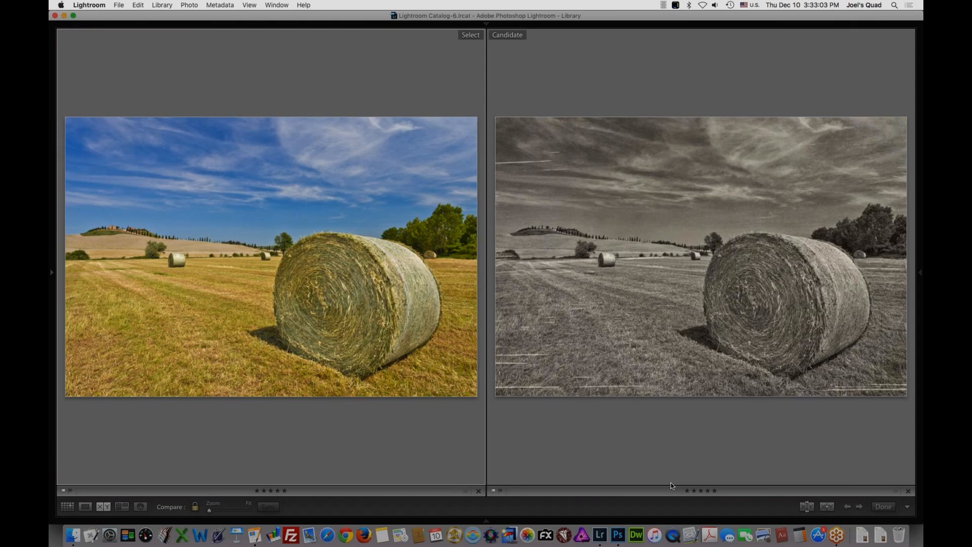
key(l)
key(l)
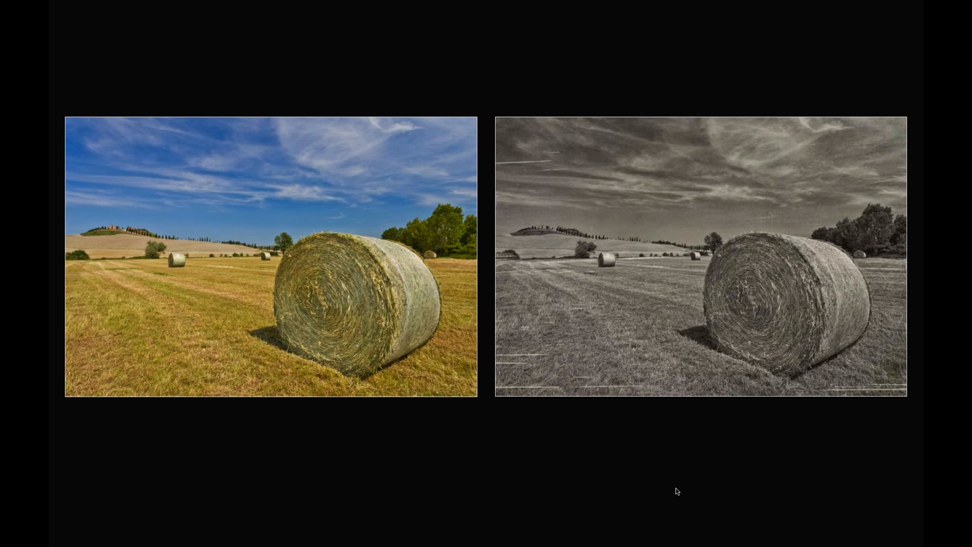
key(l)
key(shift+Tab)
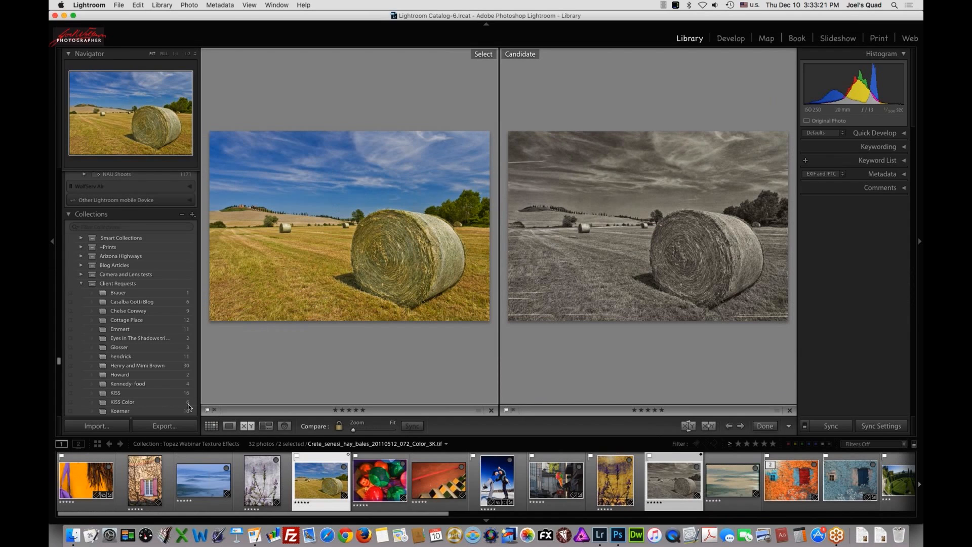
View the purple-flower photo and its yellow textured version one after the other in Loupe view
key(e)
click(263, 476)
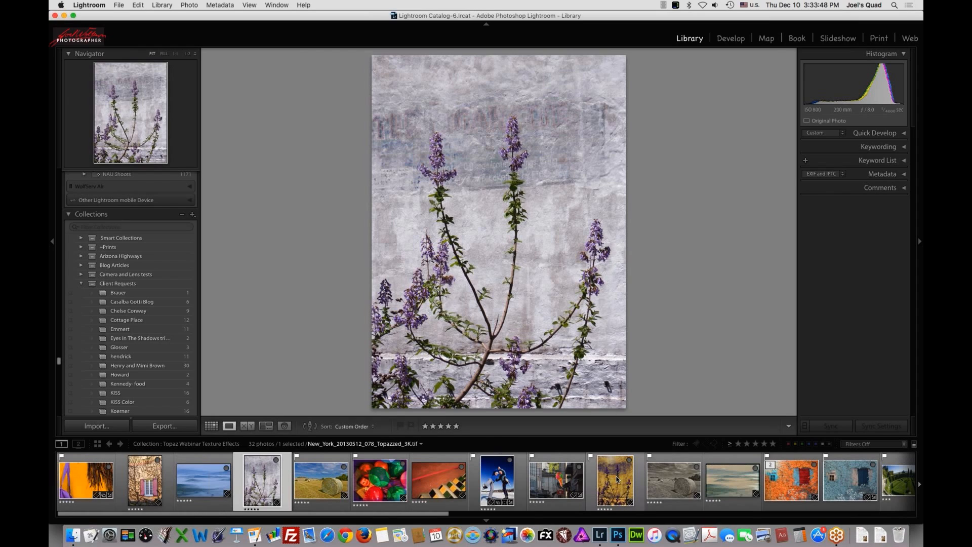
key(alt+super+2)
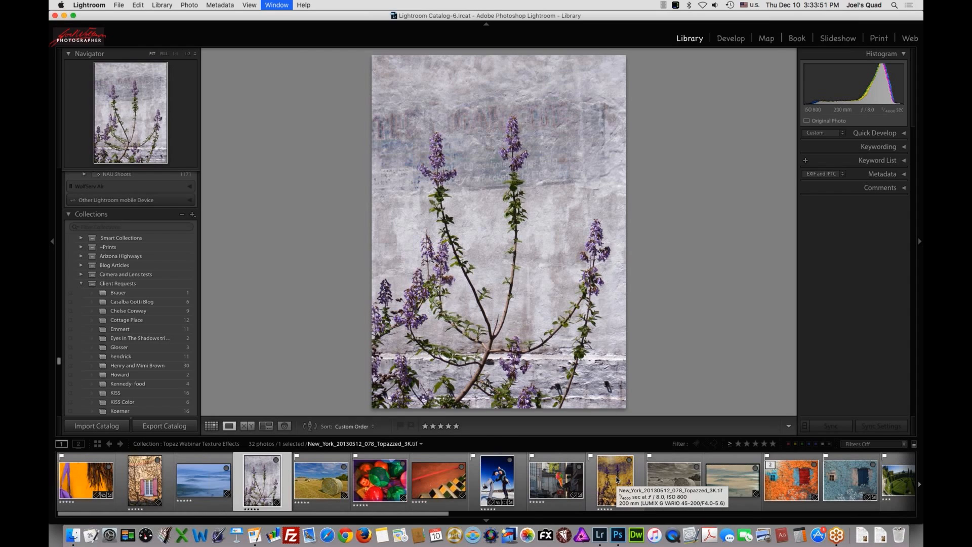
key(t)
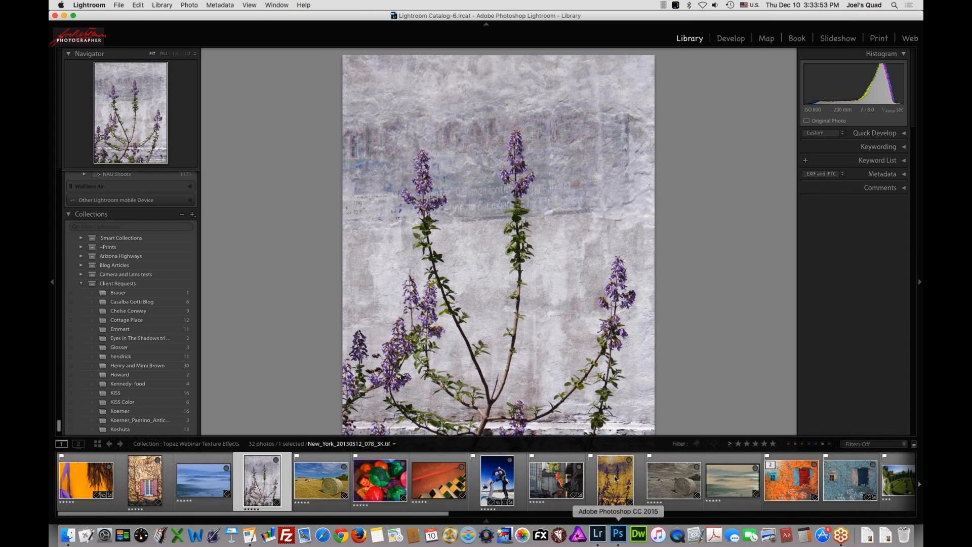
click(616, 478)
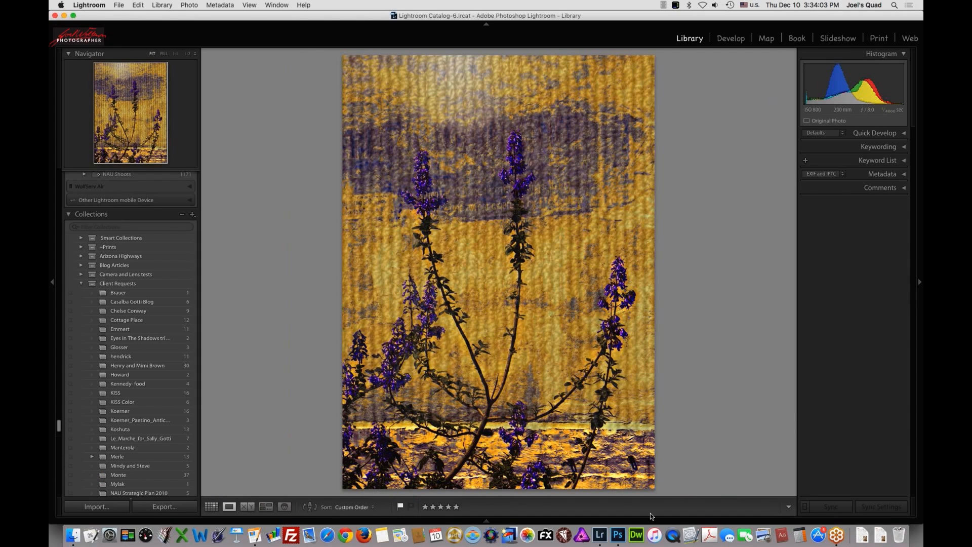
mouse_move(650, 522)
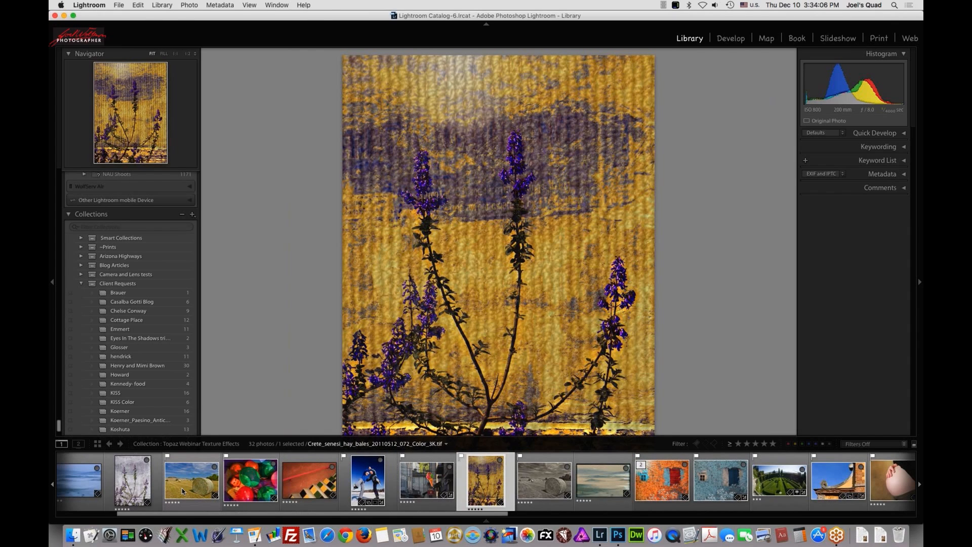
Open the original purple-flower photo in Adobe Photoshop CC 2015 and close the hay bale document without saving
click(137, 483)
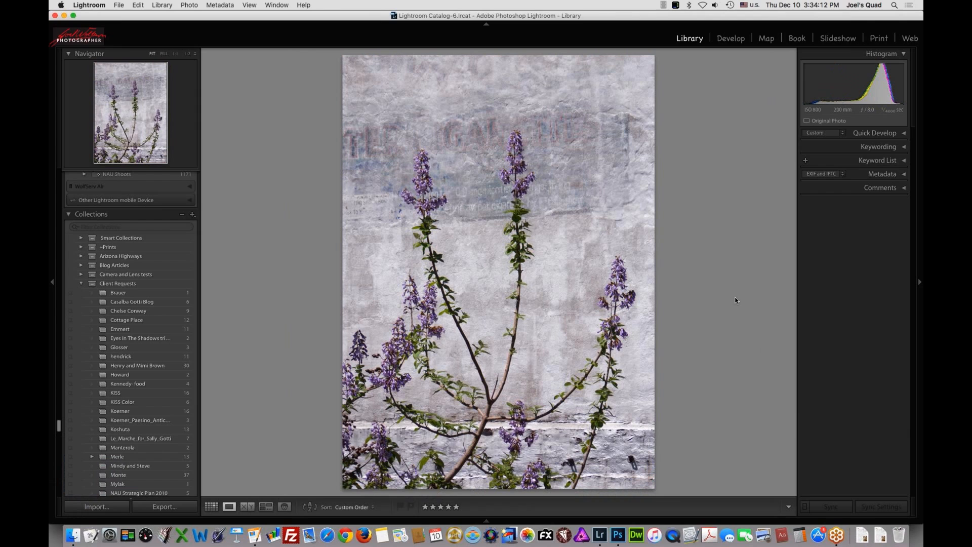
right_click(550, 172)
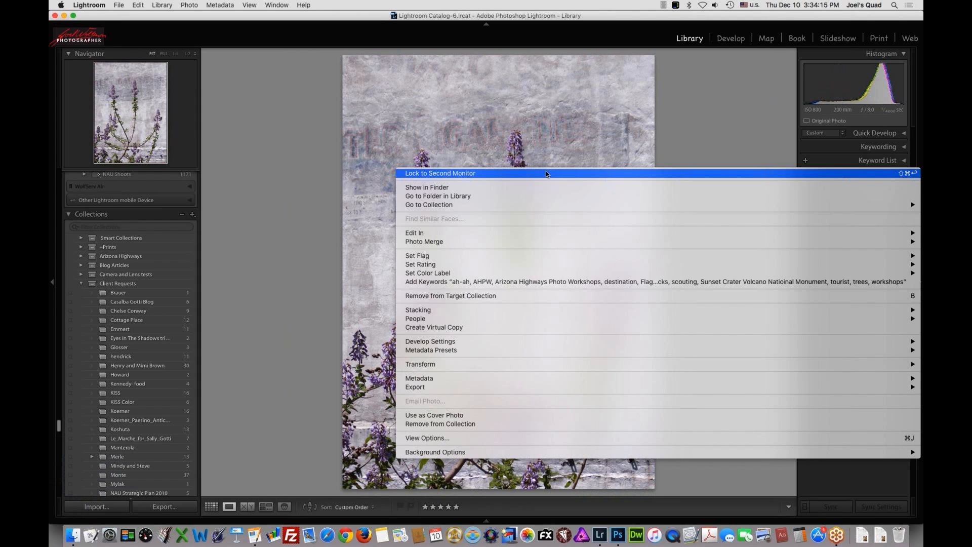
mouse_move(438, 233)
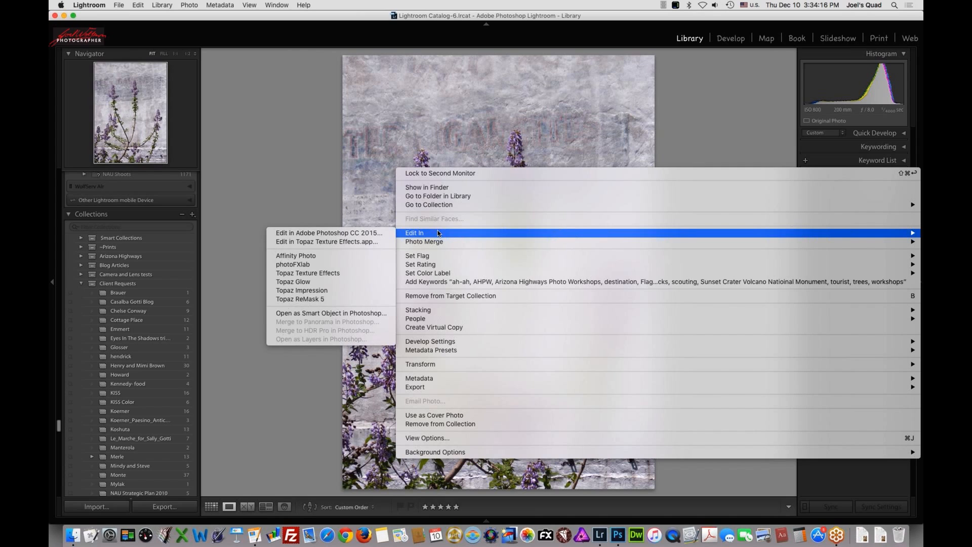
click(377, 233)
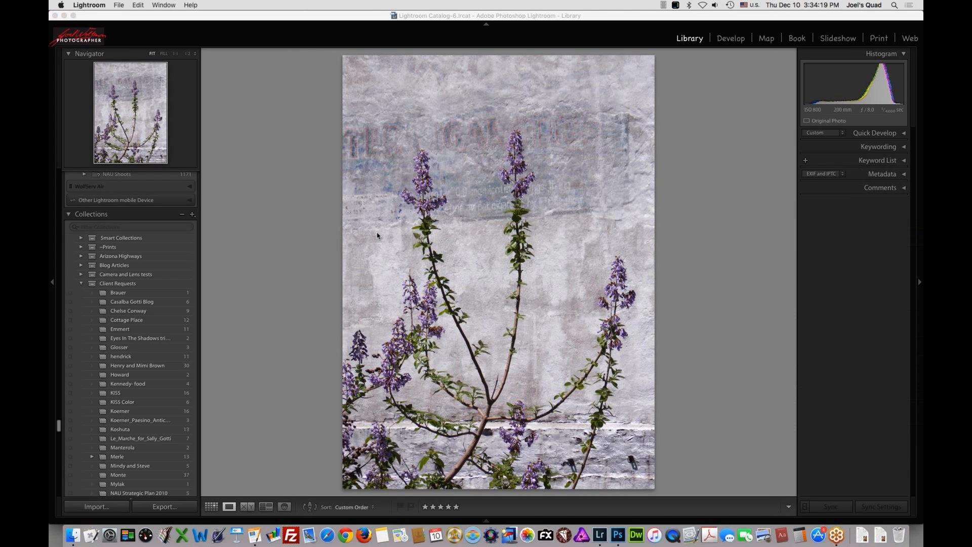
click(698, 380)
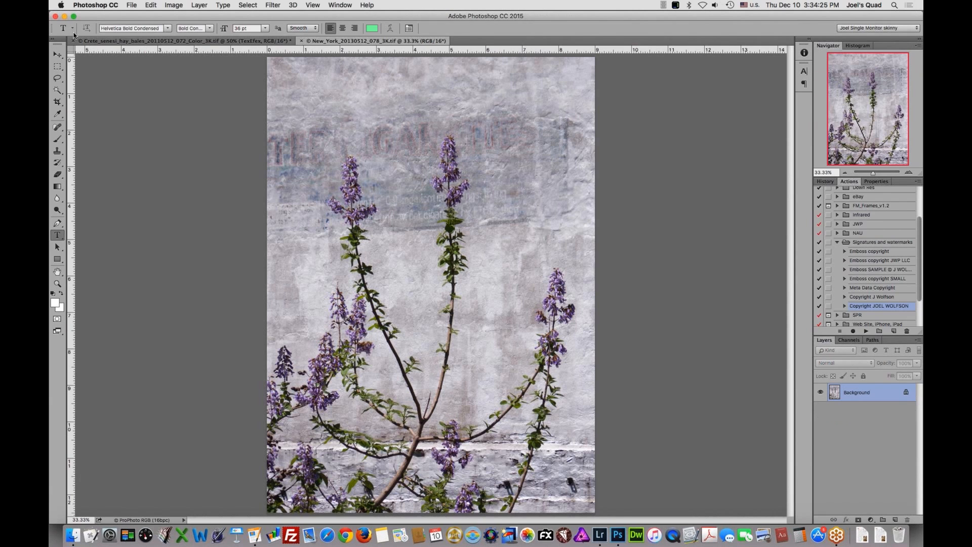
click(73, 40)
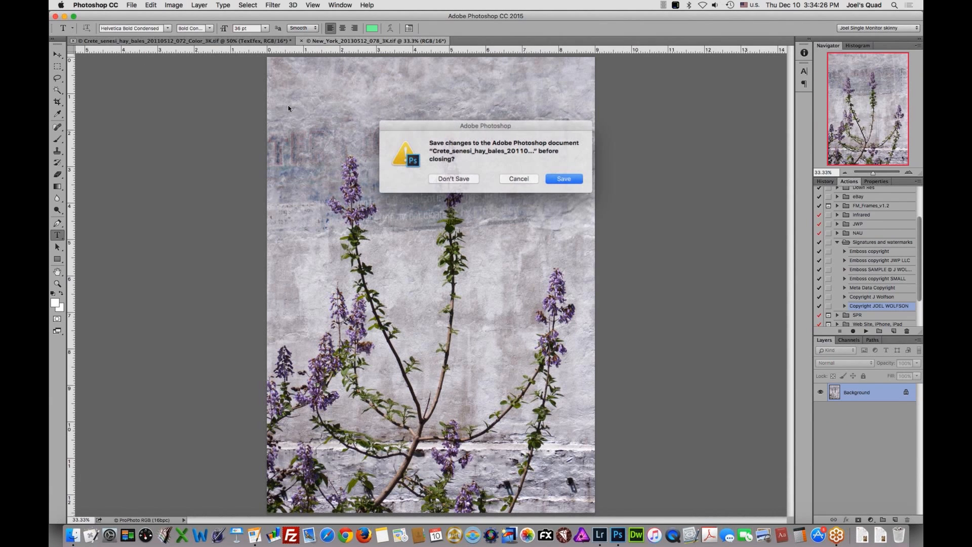
click(450, 180)
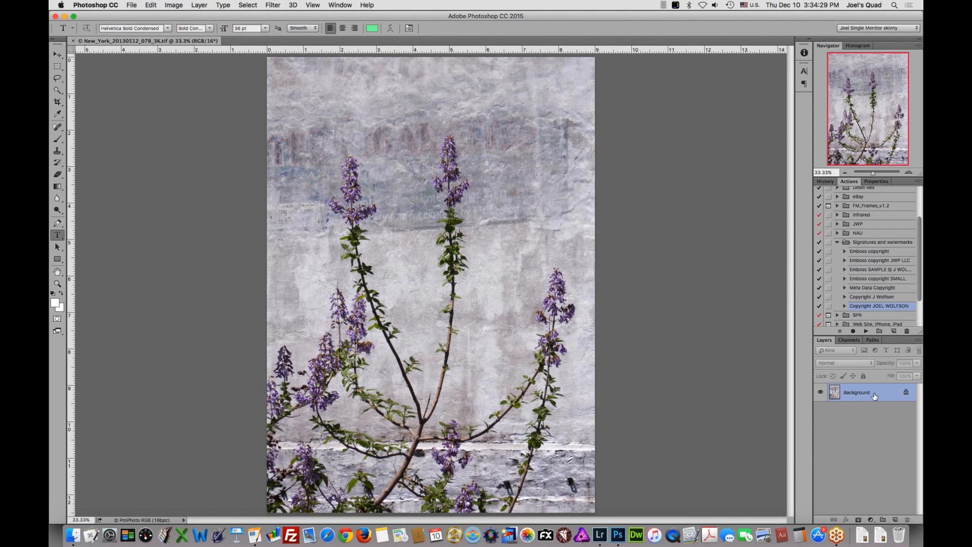
Duplicate the Background layer of the flower photo and name the copy ReStyle
key(super+j)
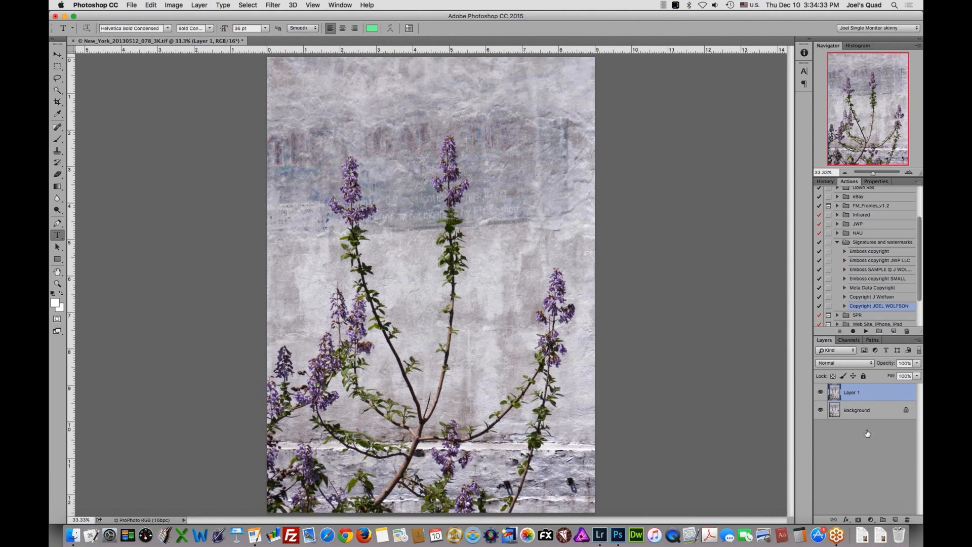
double_click(856, 392)
text(ReStyle)
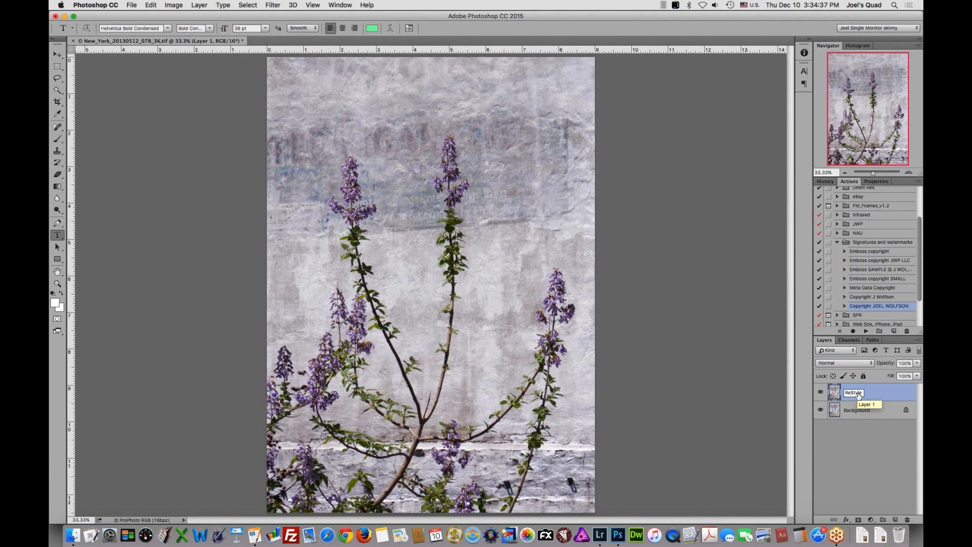
key(Return)
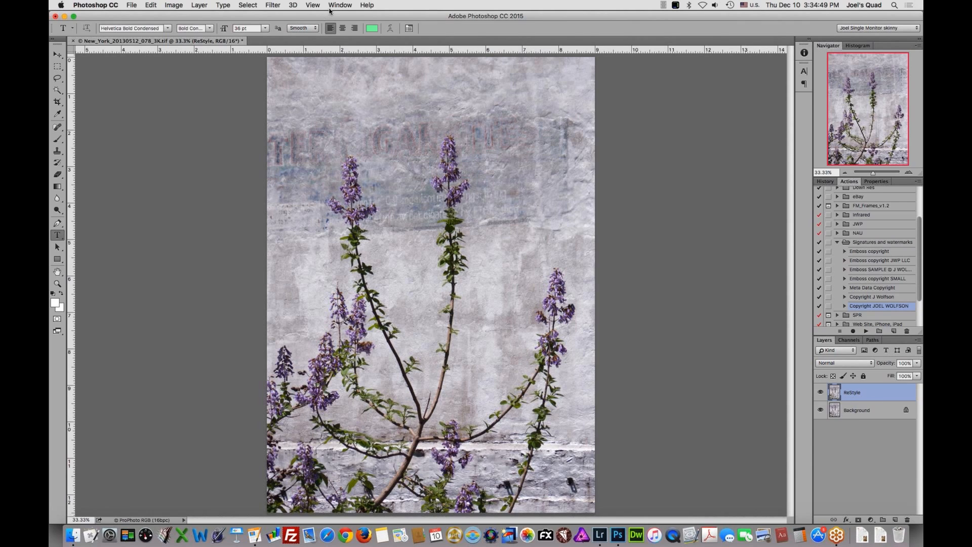
Launch the Topaz ReStyle filter on the ReStyle layer and reset its settings to the original image
click(272, 5)
mouse_move(308, 226)
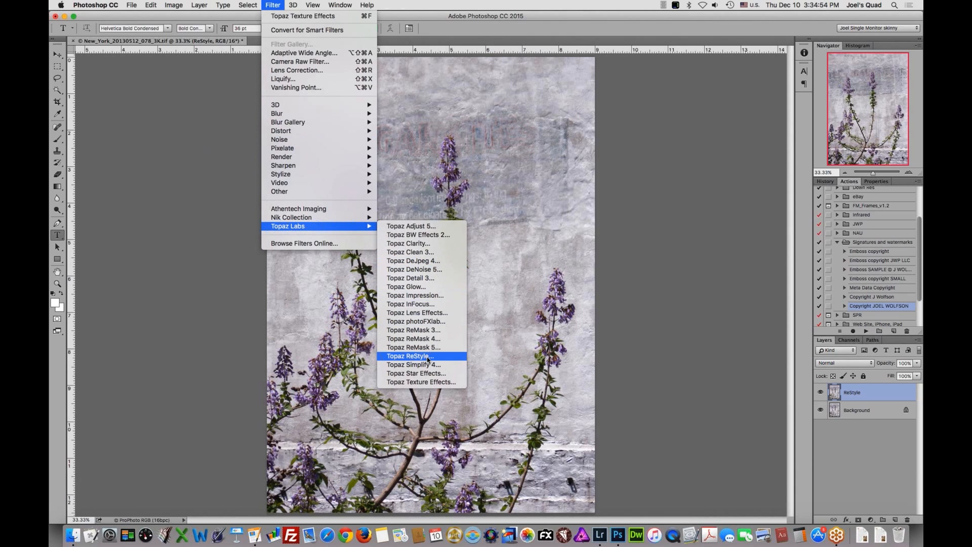
click(410, 355)
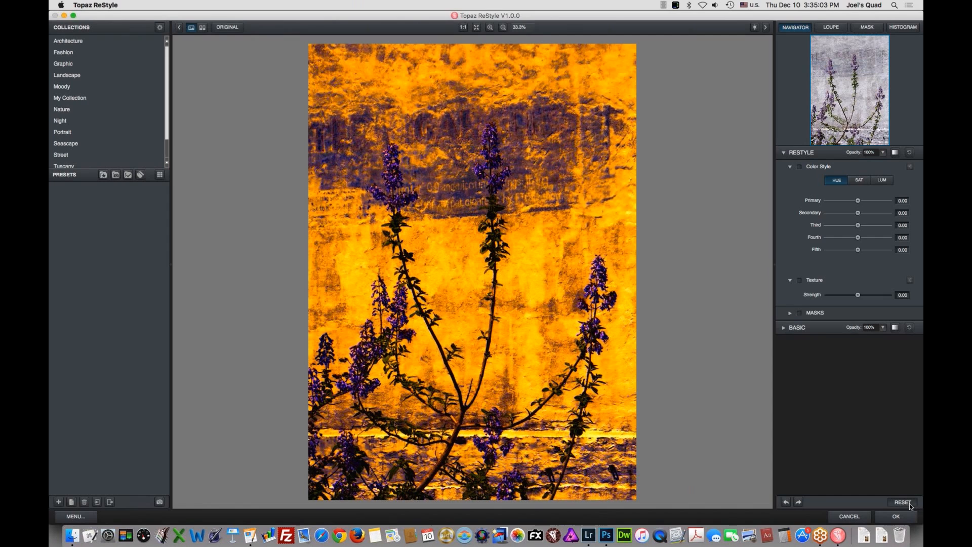
click(899, 501)
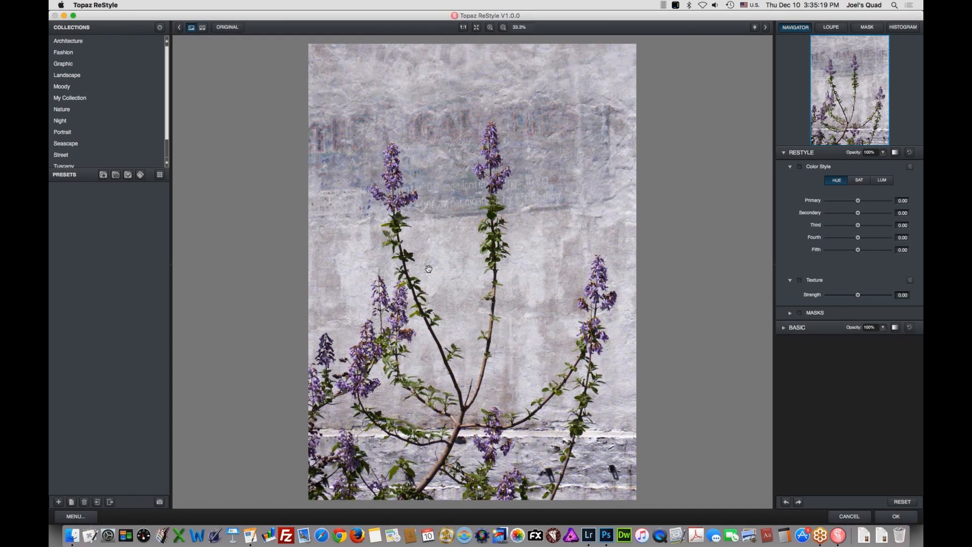
Display the Graphic collection as a grid of preset previews and mark Squirrely Coral as a favorite
click(63, 64)
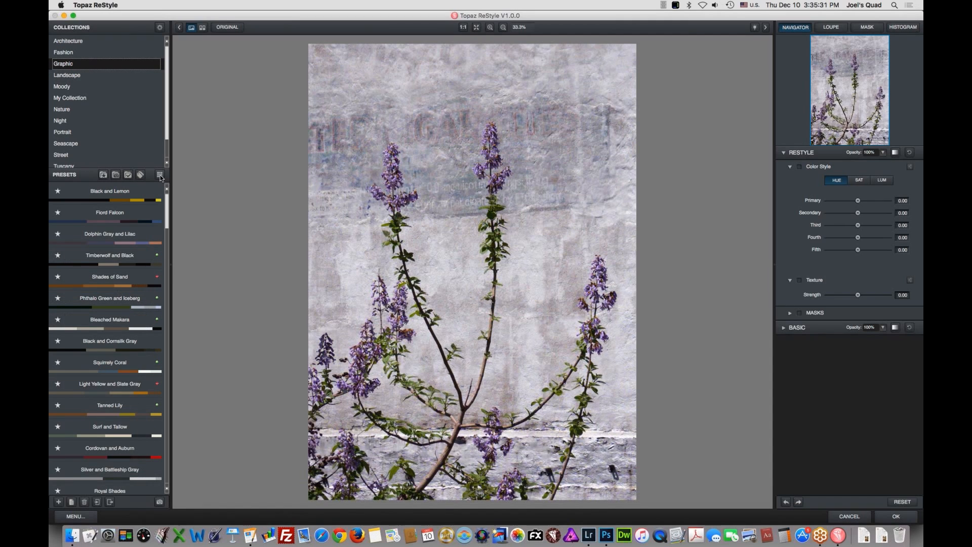
click(160, 178)
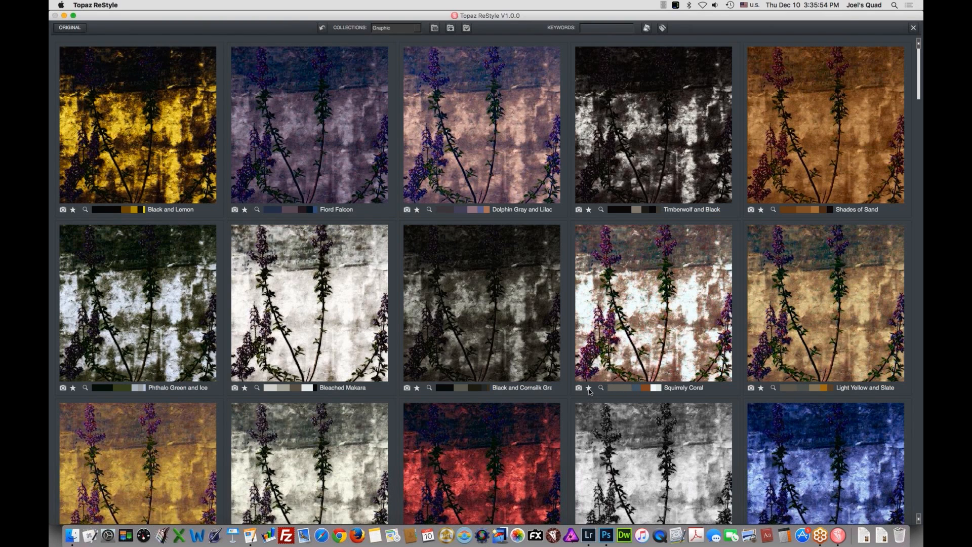
click(588, 388)
Display the favorite presets in the preview grid, followed by the Fashion collection
click(419, 32)
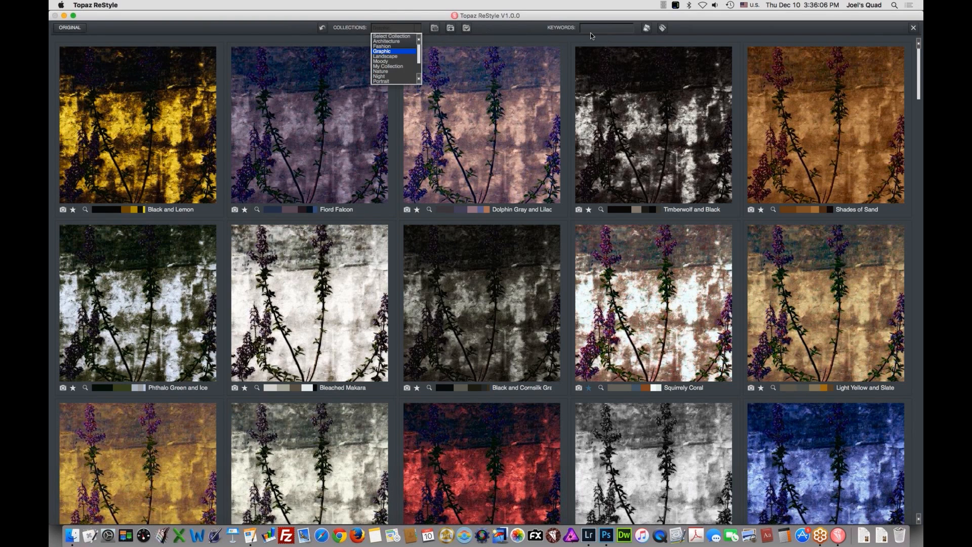
click(542, 32)
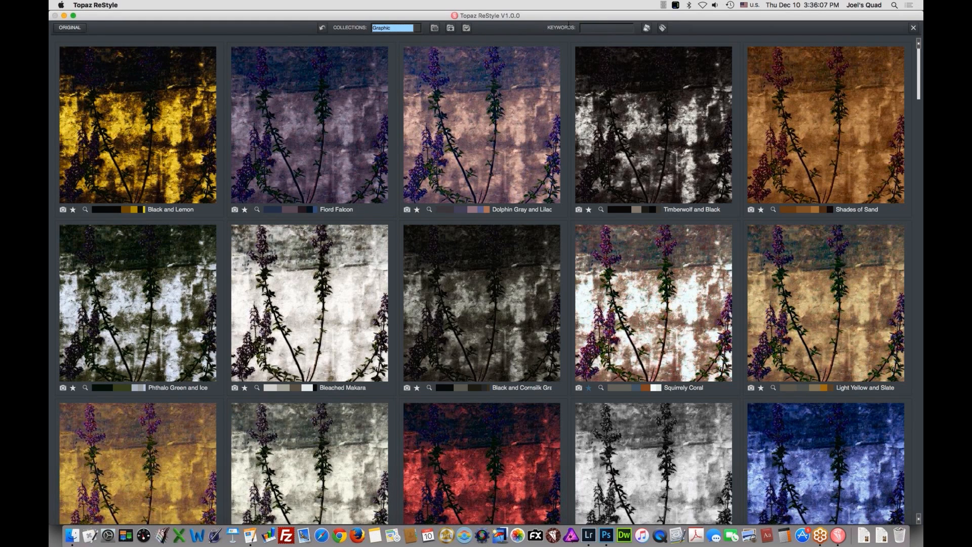
click(451, 30)
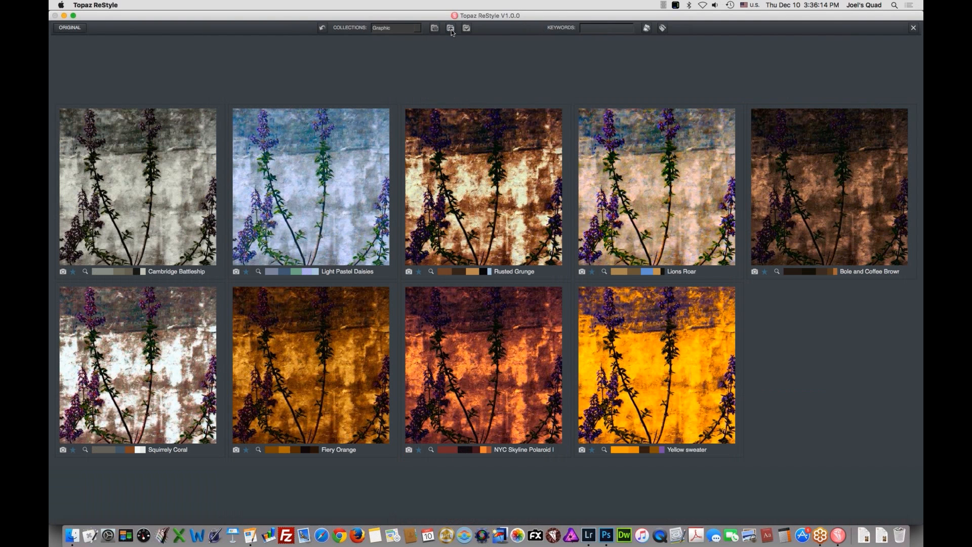
click(418, 31)
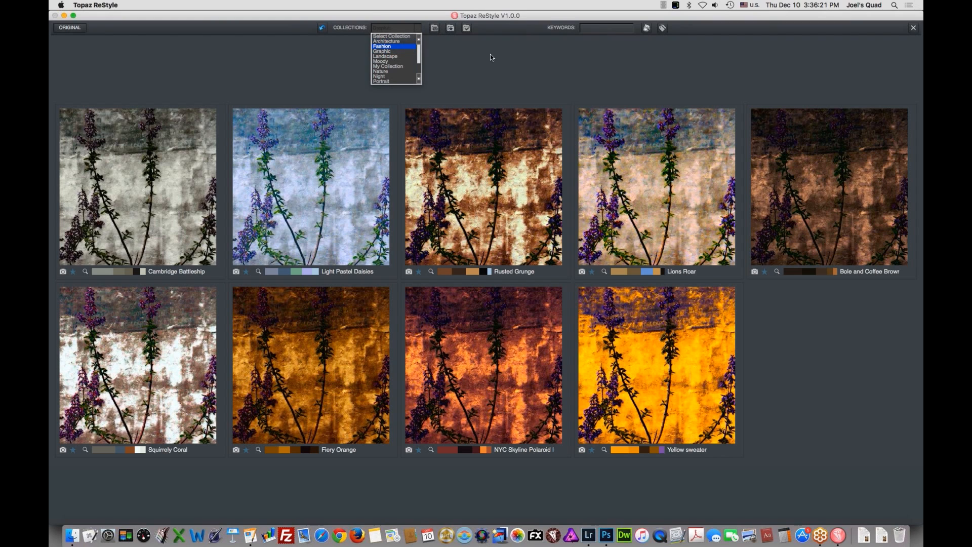
key(Return)
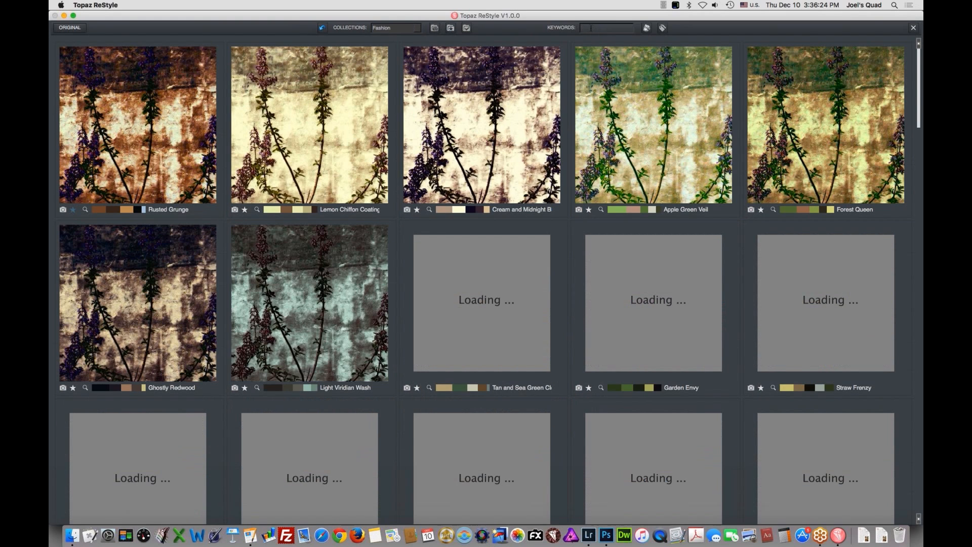
Search the presets by the keywords blue, red, and black and white, and close the preset grid
text(blue)
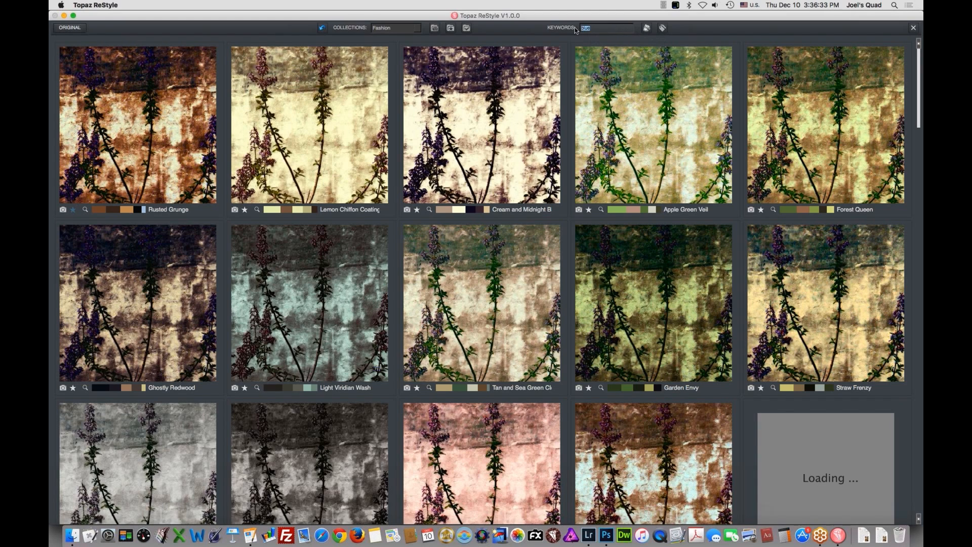
text(red)
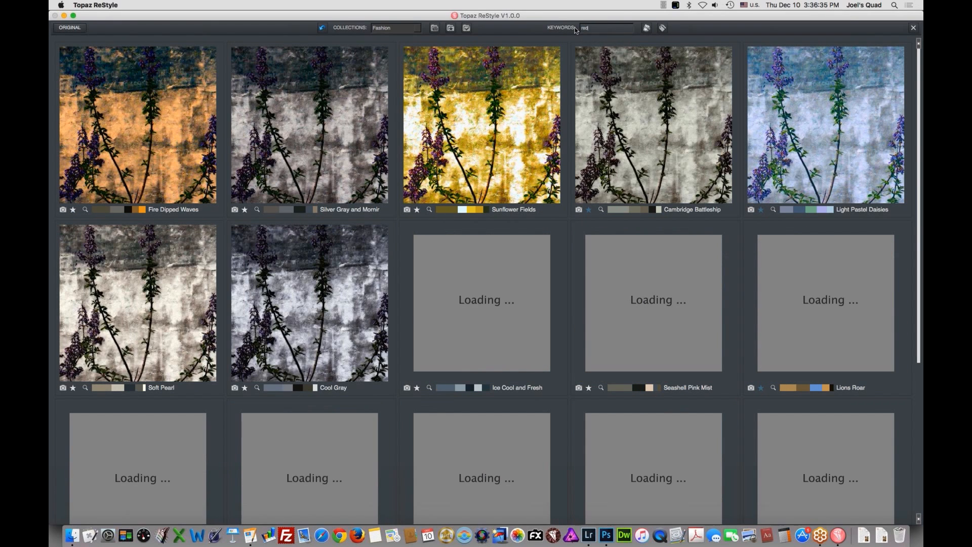
key(BackSpace)
key(BackSpace)
key(BackSpace)
text(b)
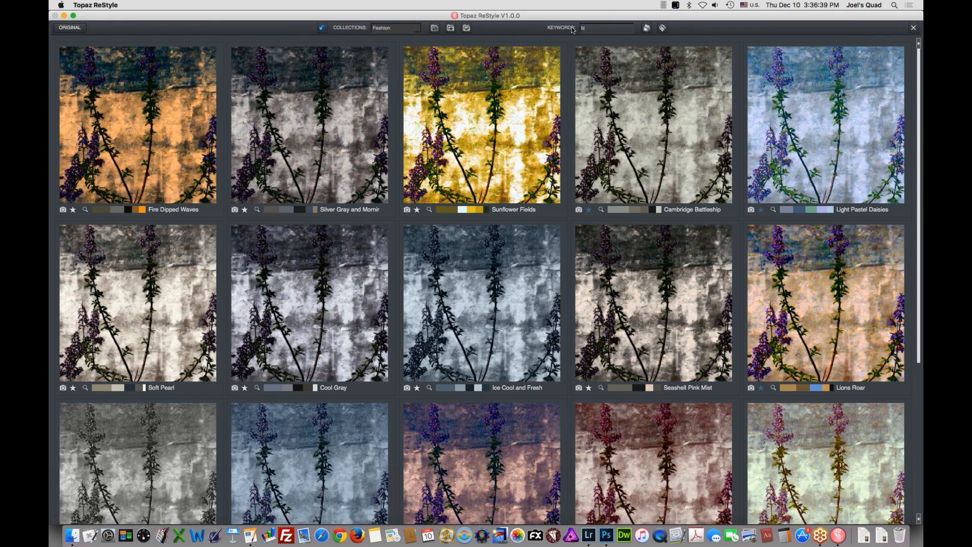
text(l)
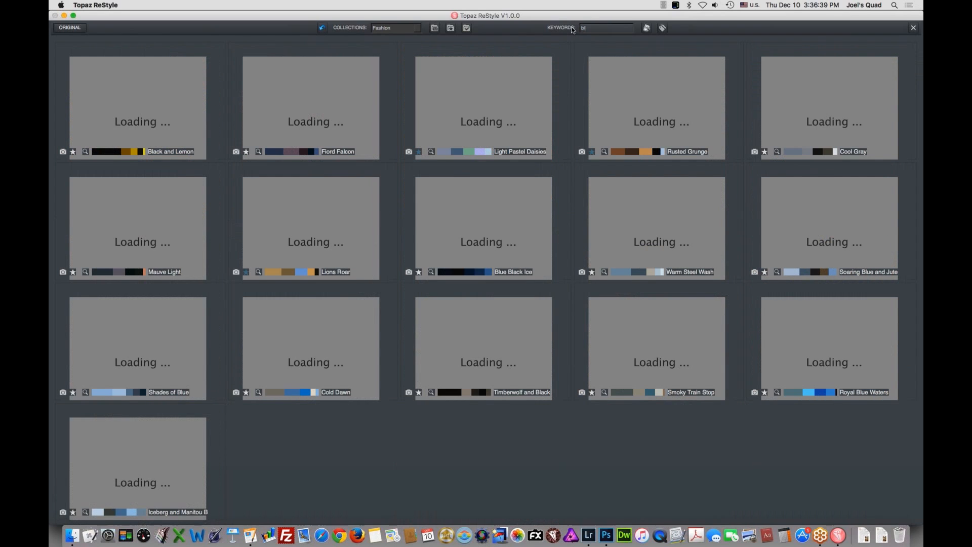
text(ack and white)
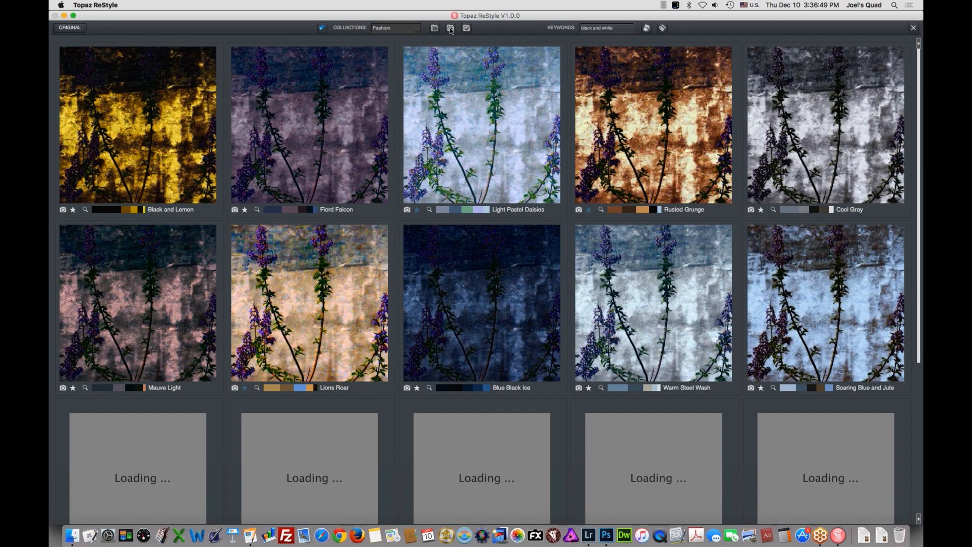
click(914, 29)
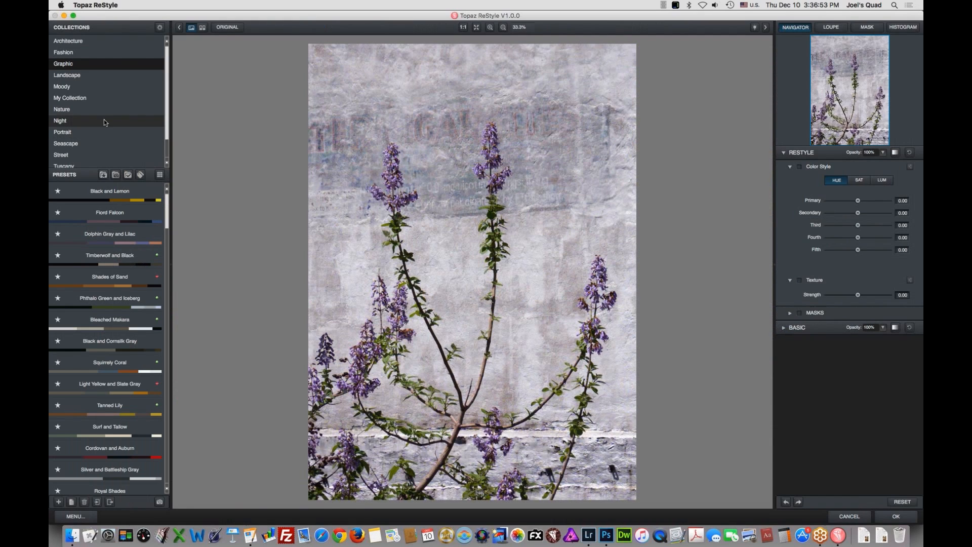
Apply the Yellow sweater preset from My Collection to the flower photo
click(84, 98)
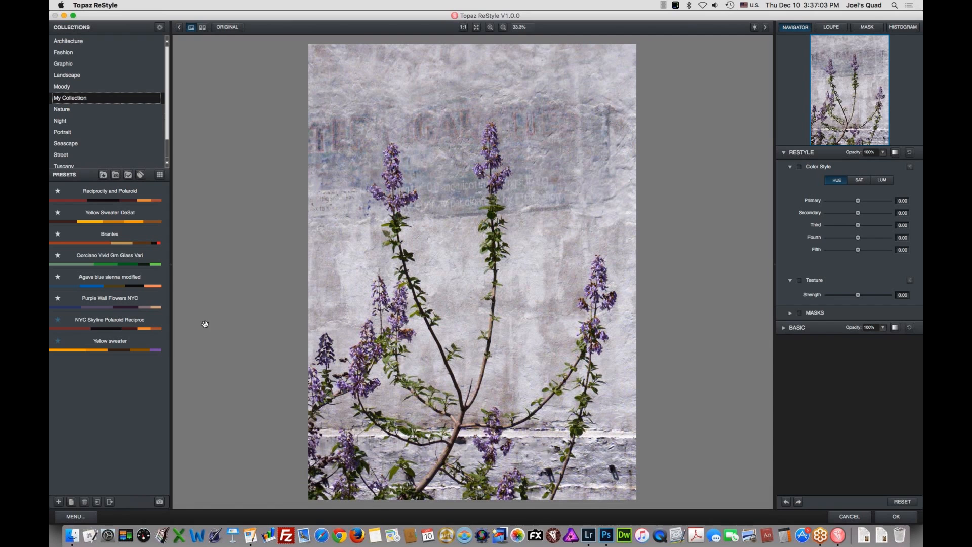
mouse_move(133, 269)
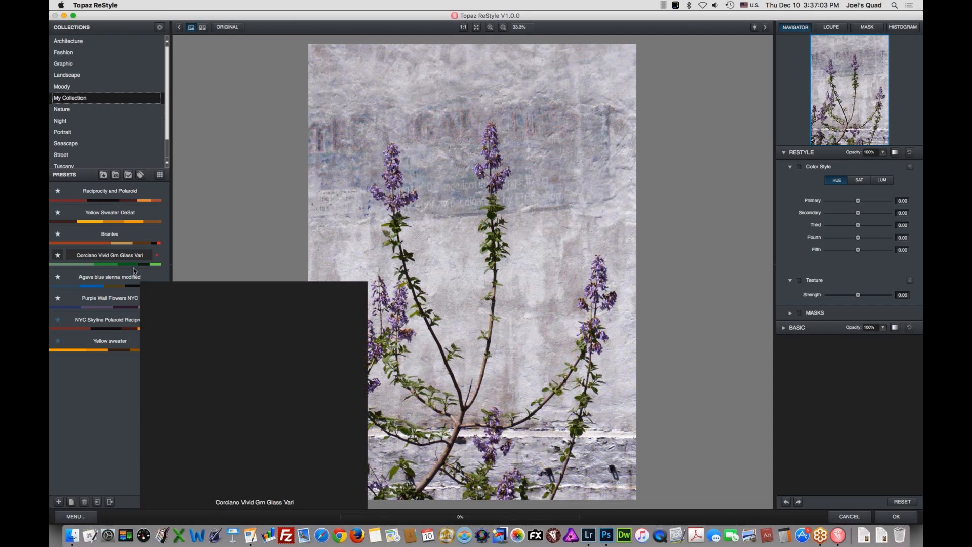
click(109, 345)
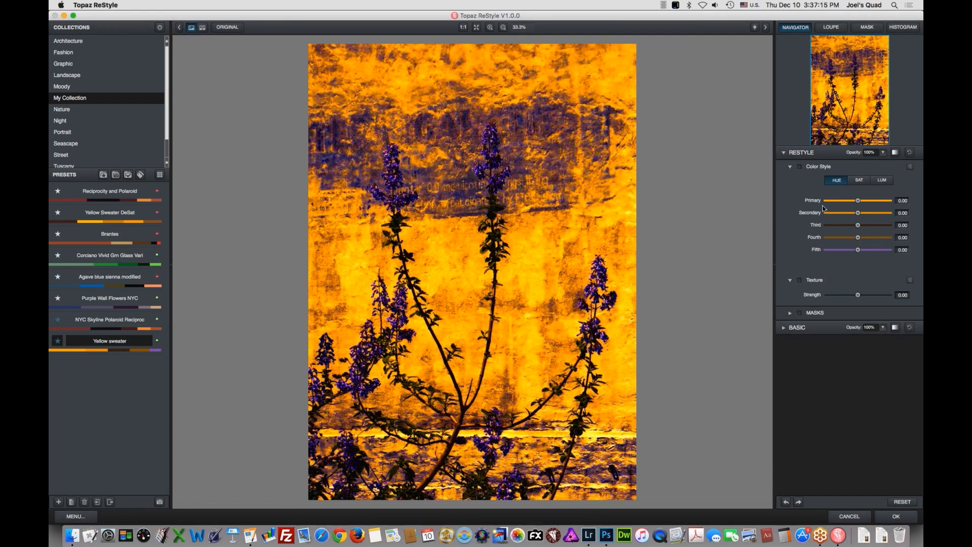
Show the Color Style saturation settings, view the yellow sweater photo in Lightroom for comparison, and return to Topaz ReStyle
click(859, 183)
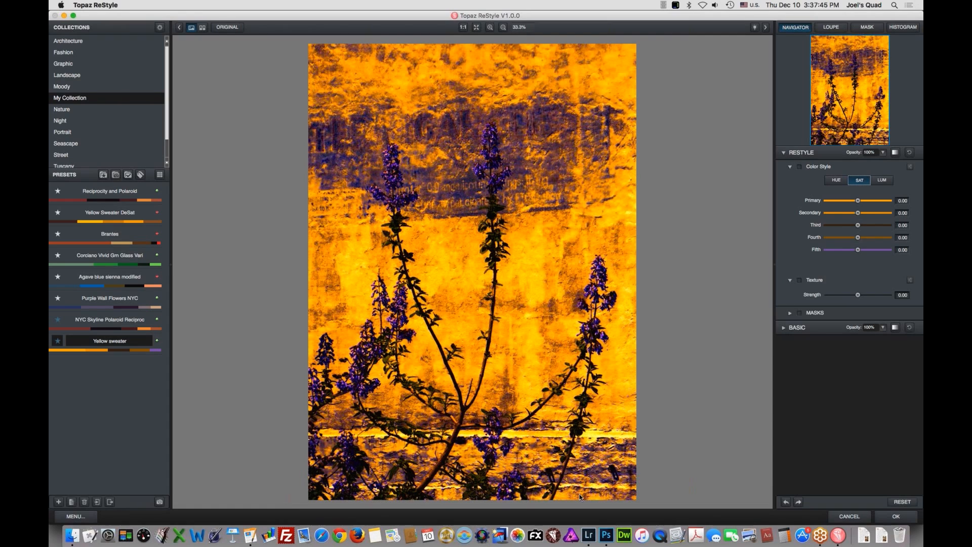
click(588, 532)
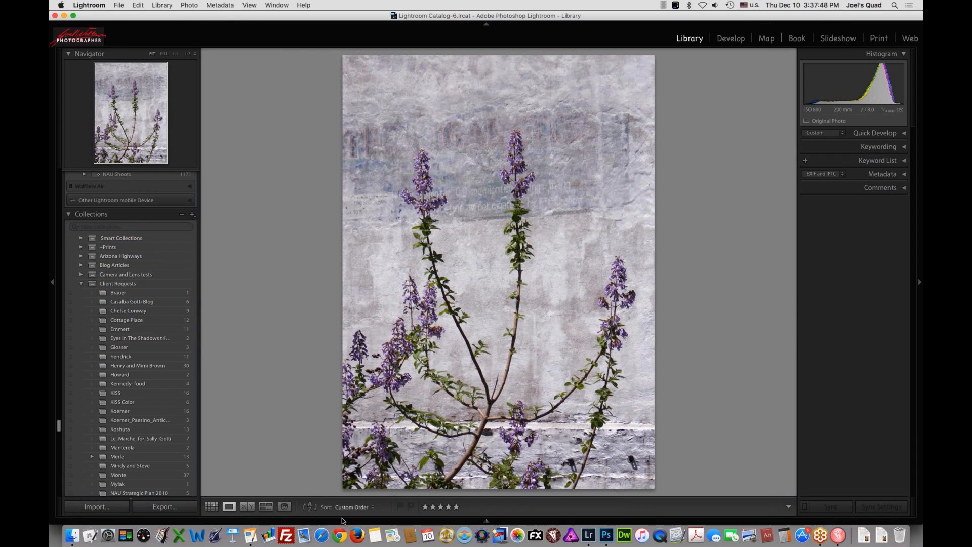
click(90, 480)
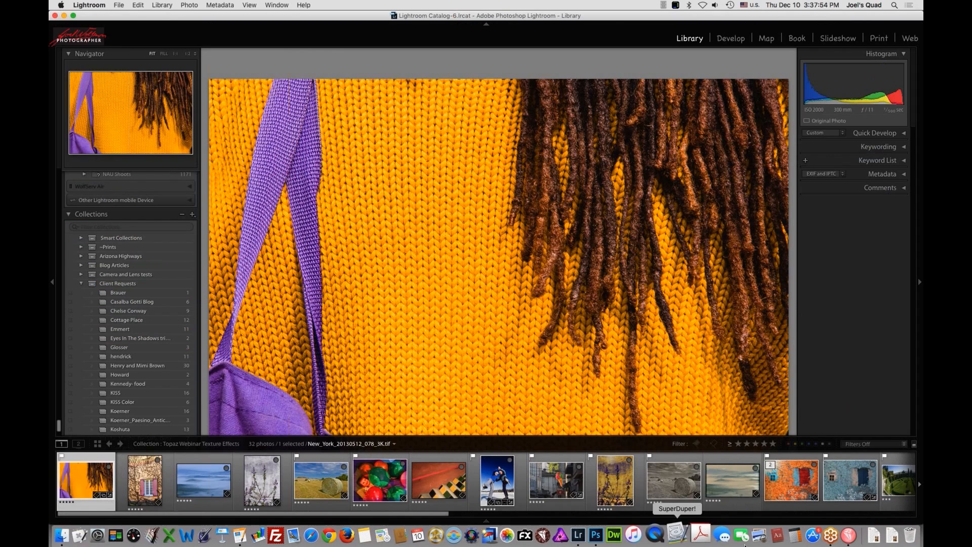
click(838, 532)
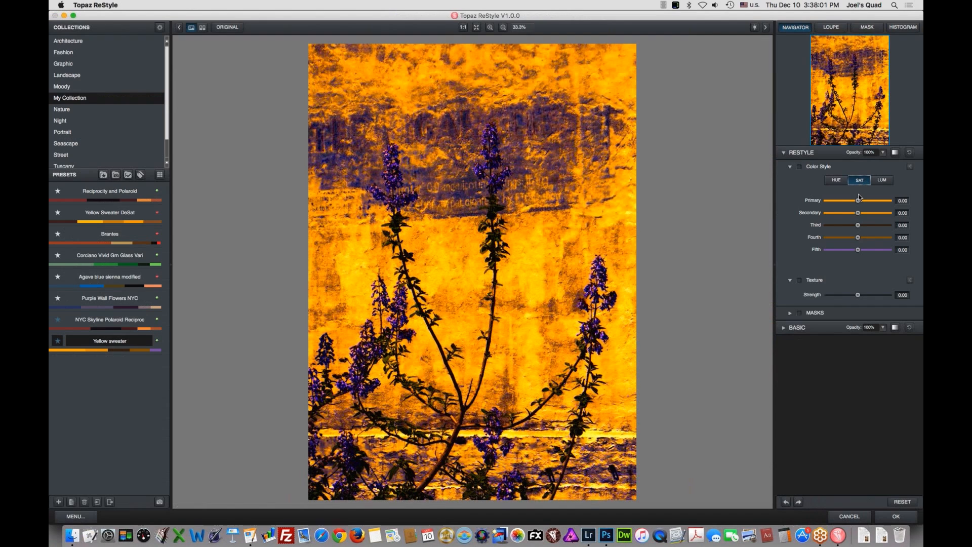
Set the Color Style saturation to -0.11 for Primary and Secondary, -0.17 for Third and -0.20 for Fourth
drag(858, 201, 855, 201)
click(859, 213)
click(855, 214)
click(853, 225)
click(854, 238)
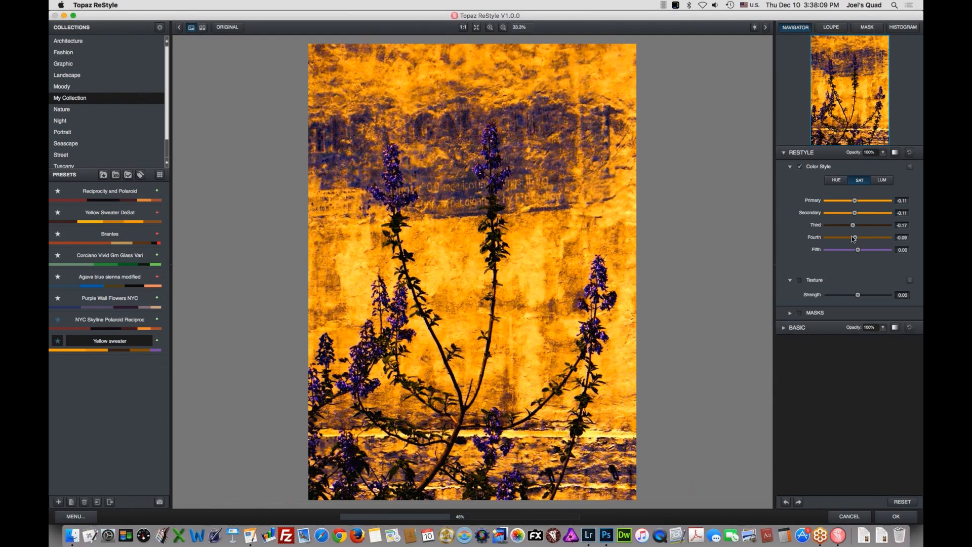
click(852, 237)
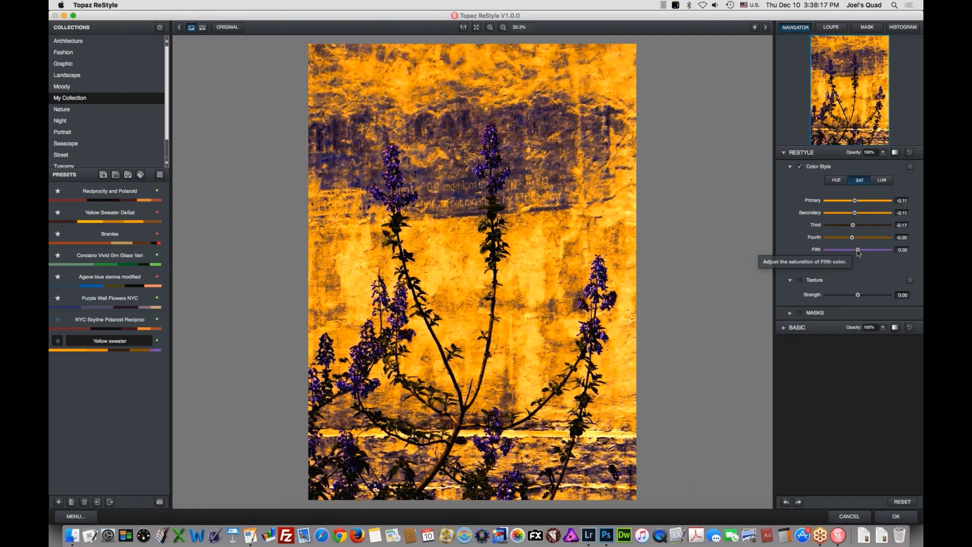
Try strong desaturation on the Fifth color, set its saturation to 0.23, and apply the ReStyle result
drag(858, 250, 842, 250)
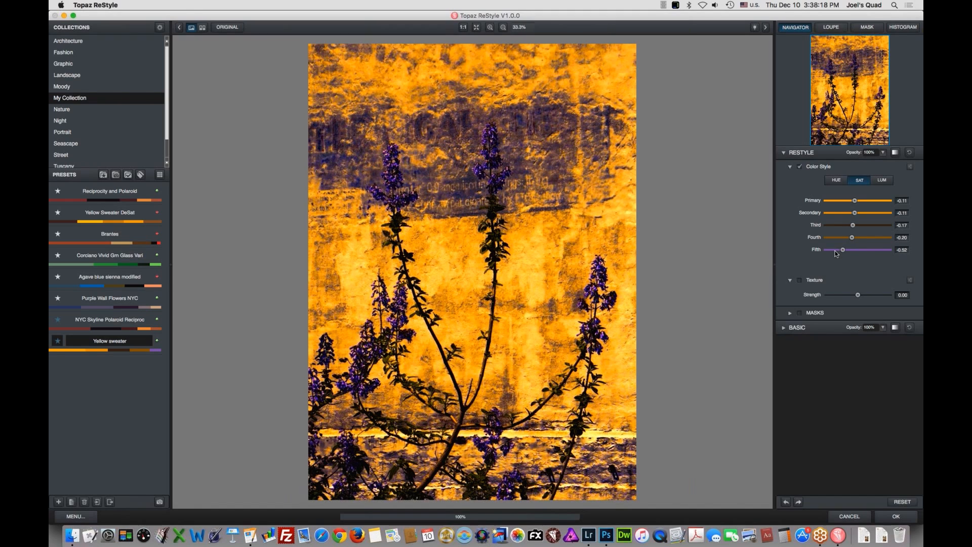
click(829, 249)
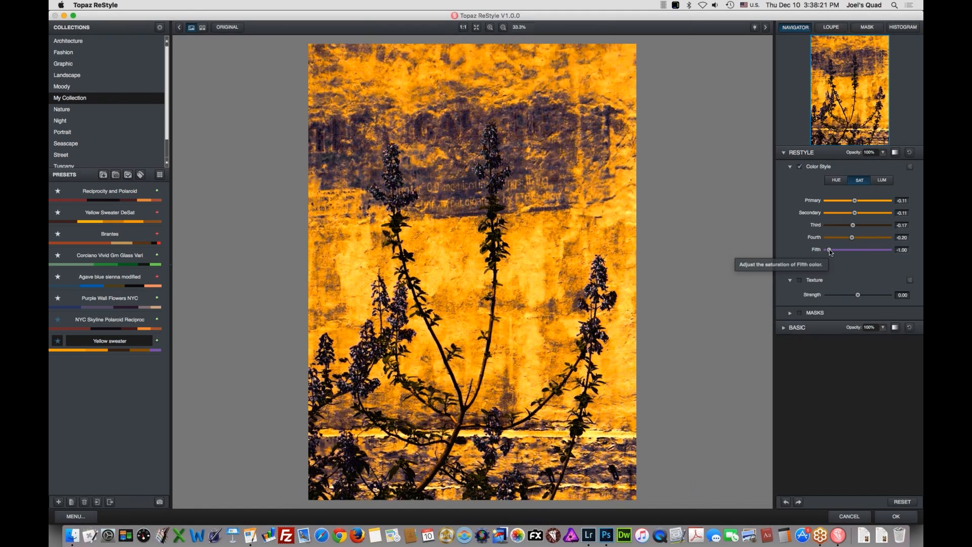
drag(829, 250, 831, 250)
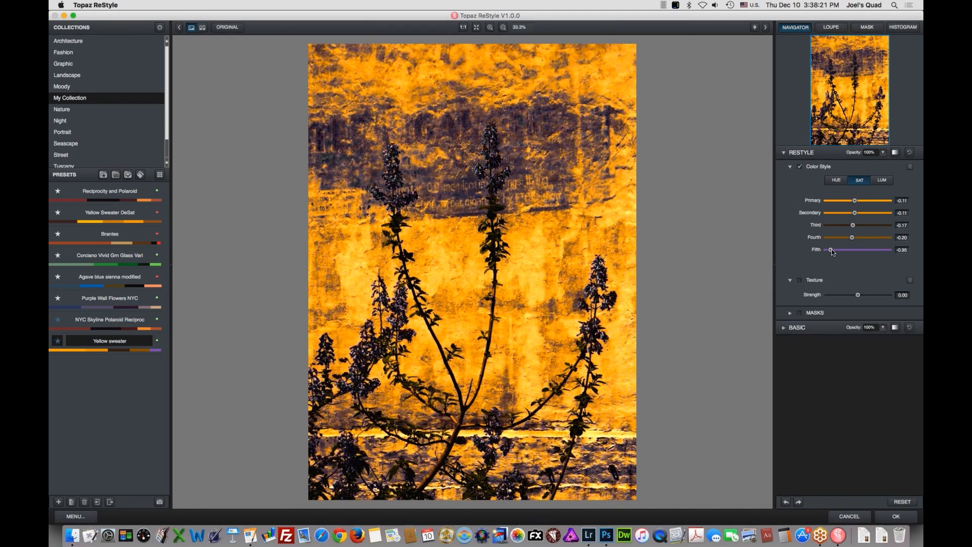
click(863, 250)
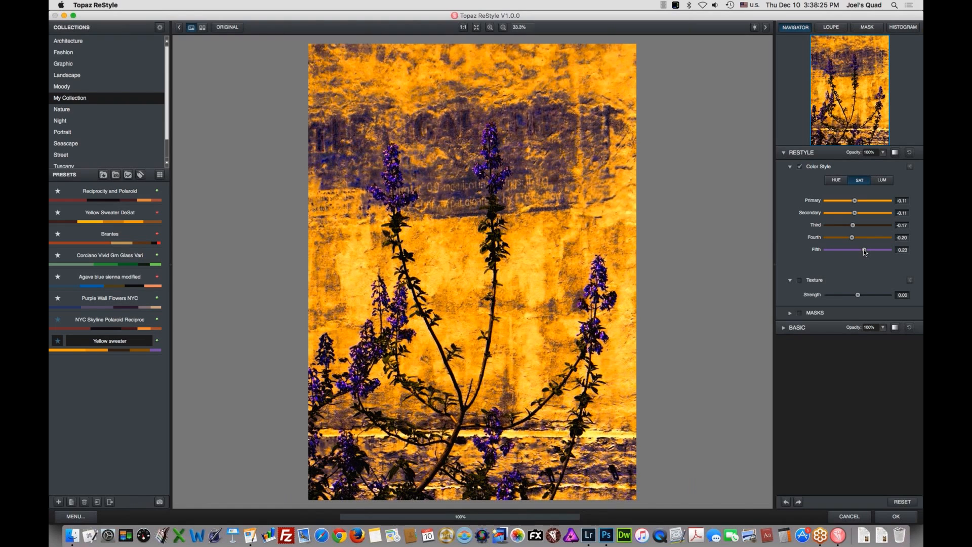
click(899, 517)
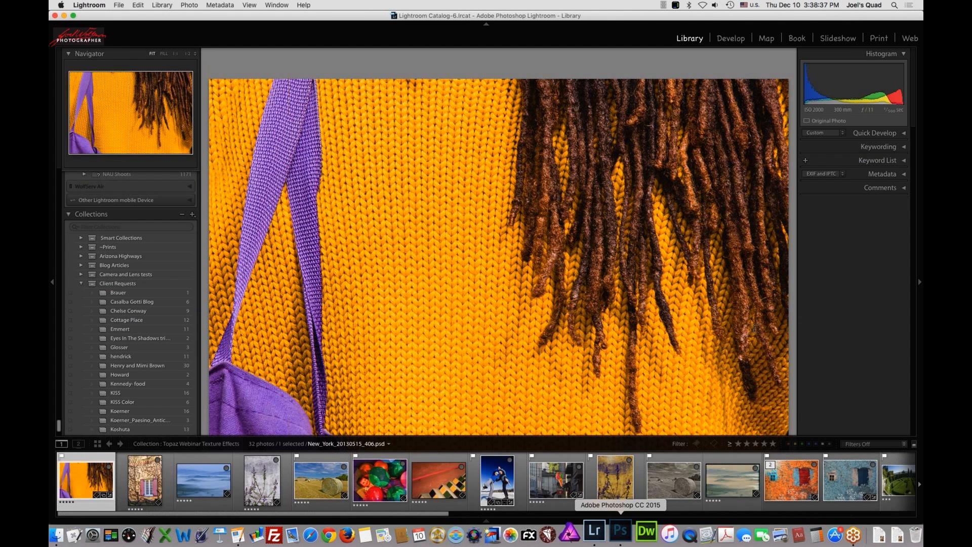
Switch to Photoshop and compare the photo with the ReStyle layer hidden and shown
click(620, 532)
click(821, 392)
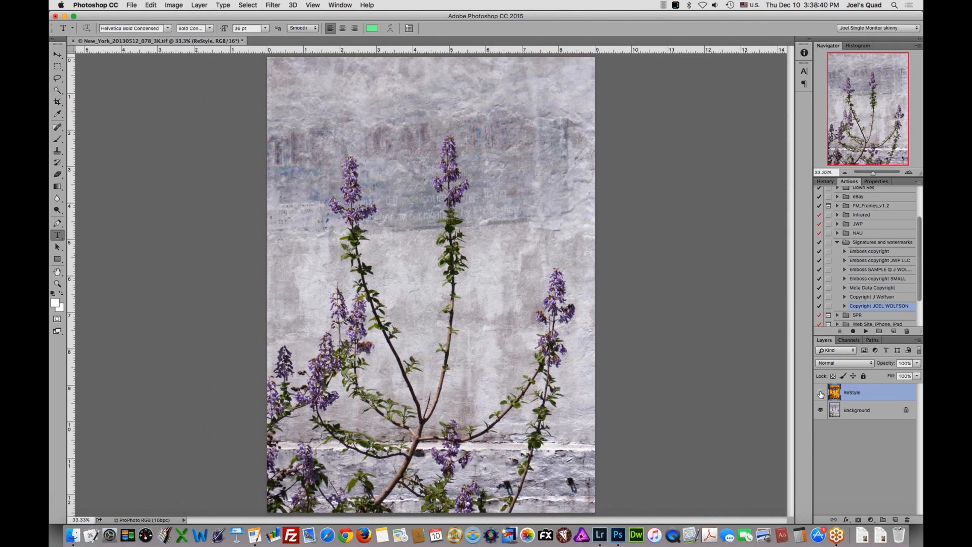
click(821, 393)
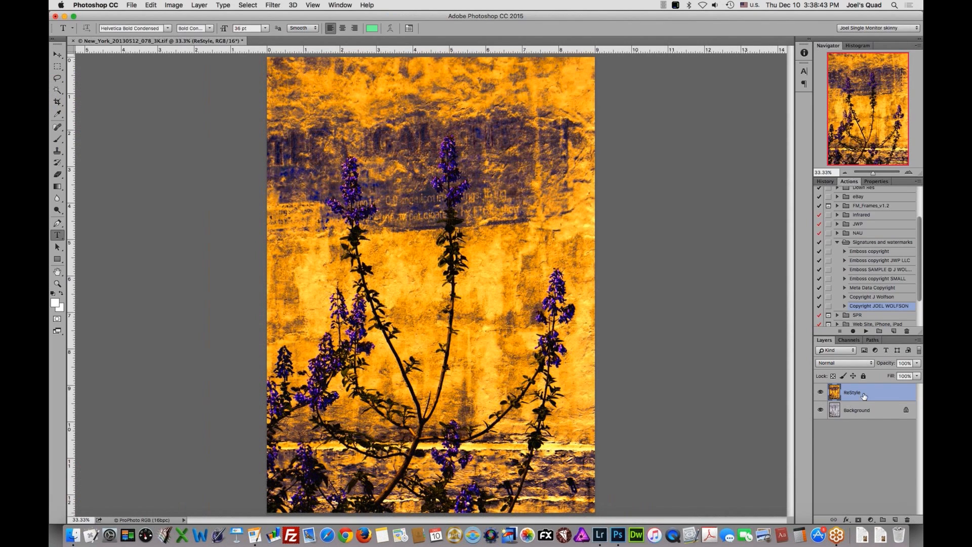
Duplicate the ReStyle layer and name the copy Texture Effects
drag(862, 395, 895, 520)
double_click(858, 393)
text(T)
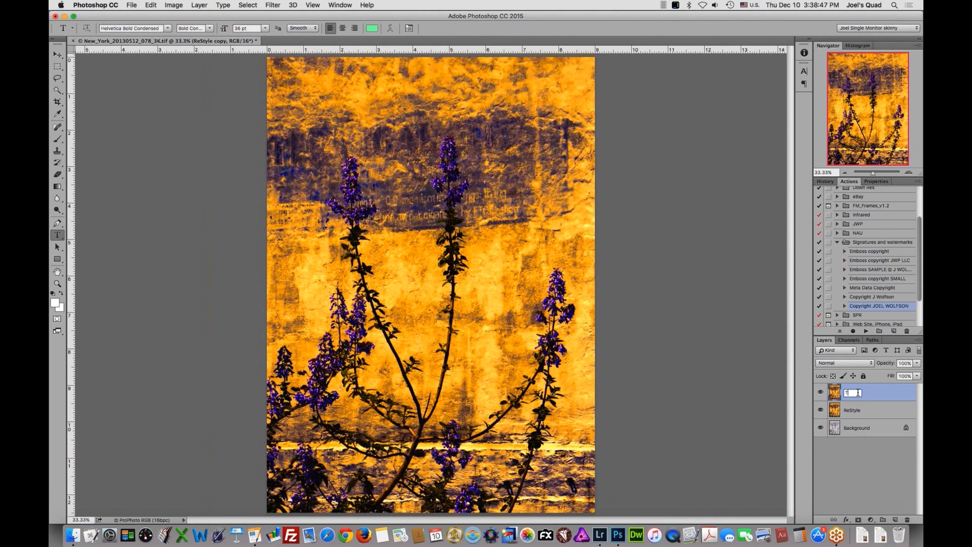
text(esxt)
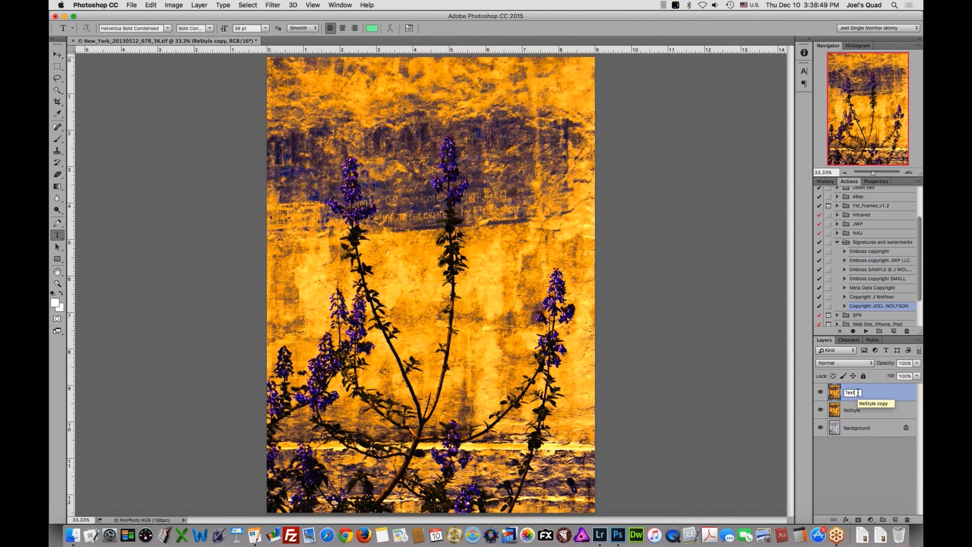
text(ure Effects)
key(Return)
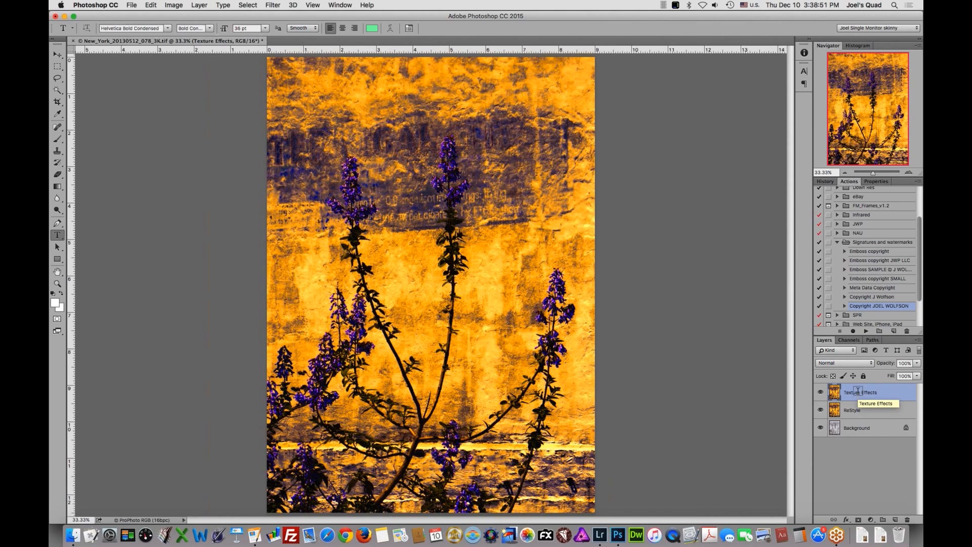
Launch the Topaz Texture Effects filter on the Texture Effects layer and reset it to clear all adjustments
click(273, 5)
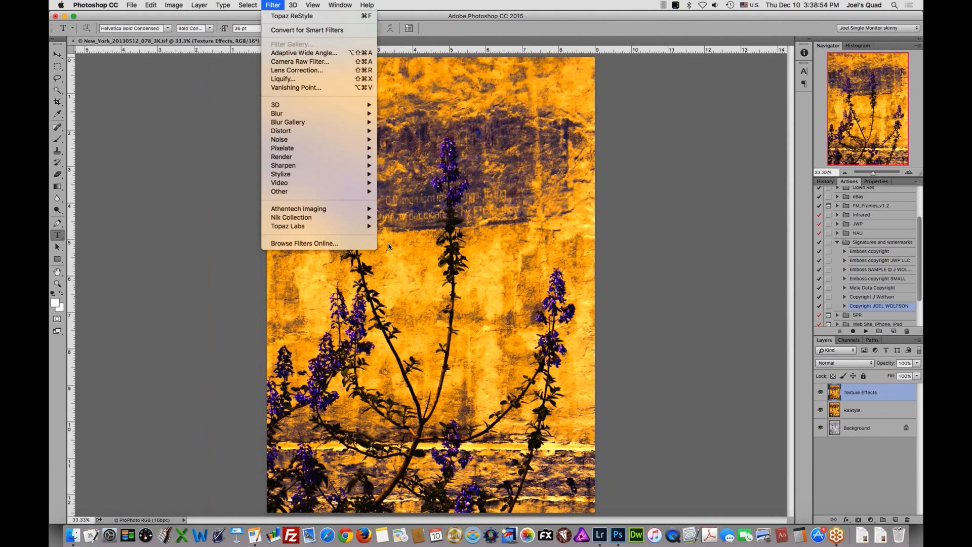
mouse_move(370, 229)
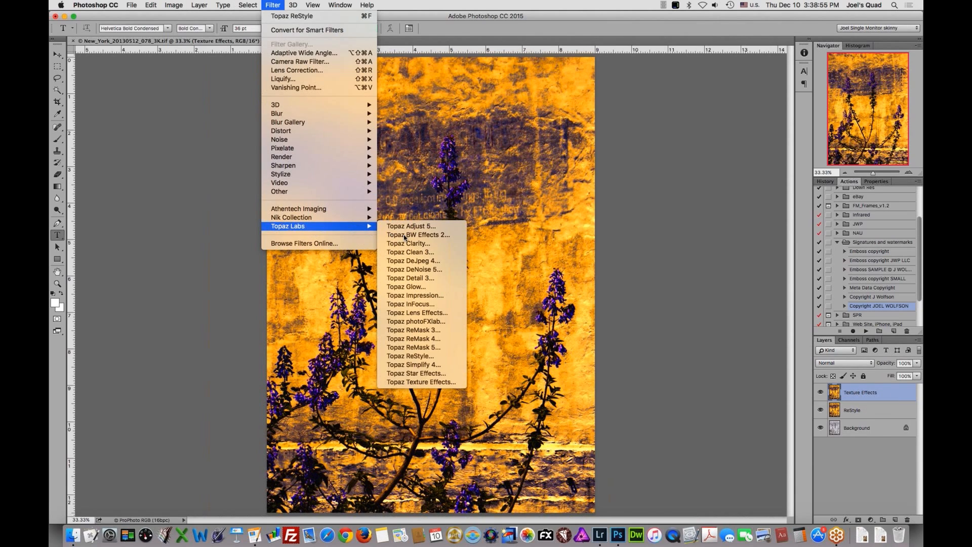
click(433, 381)
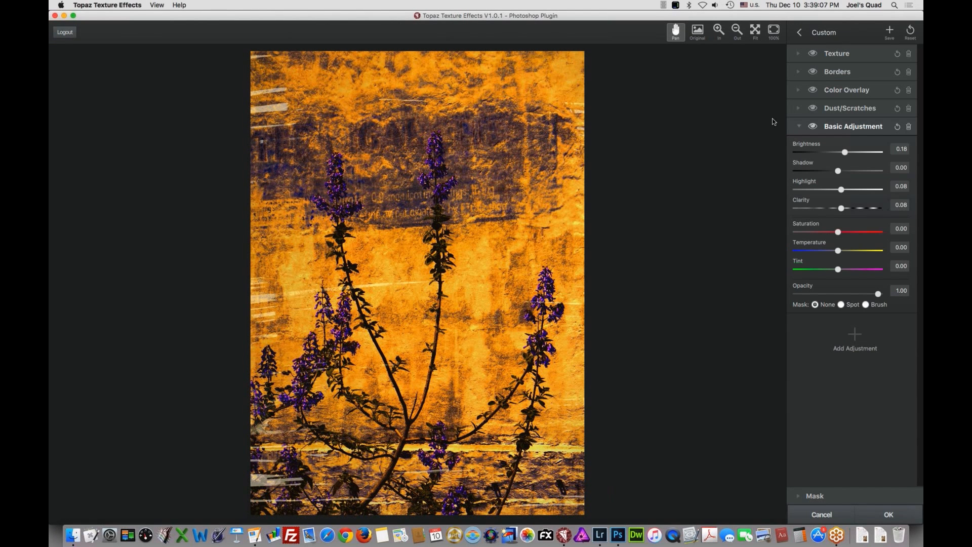
click(915, 33)
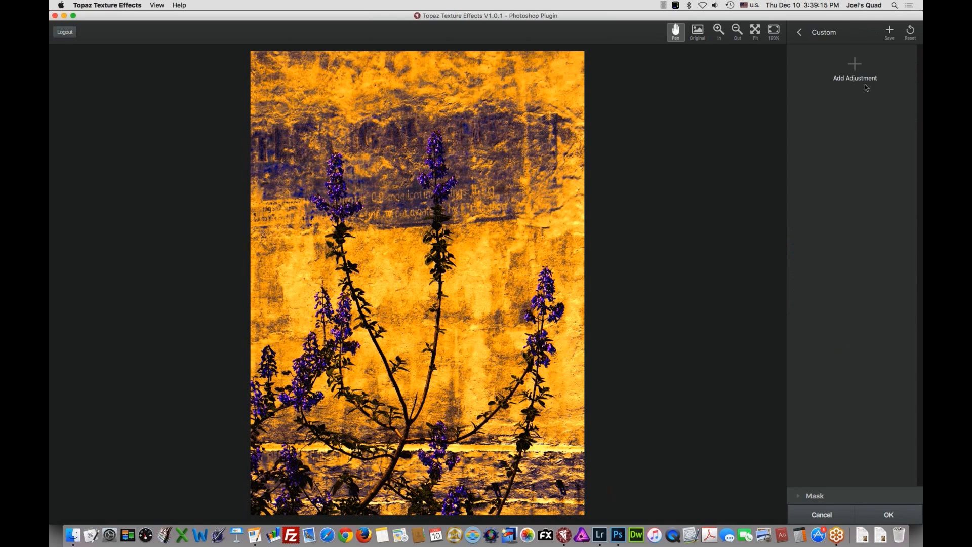
Add a Texture adjustment and choose the dark gray ribbed texture directly below the other dark gray fabric swatches
click(855, 64)
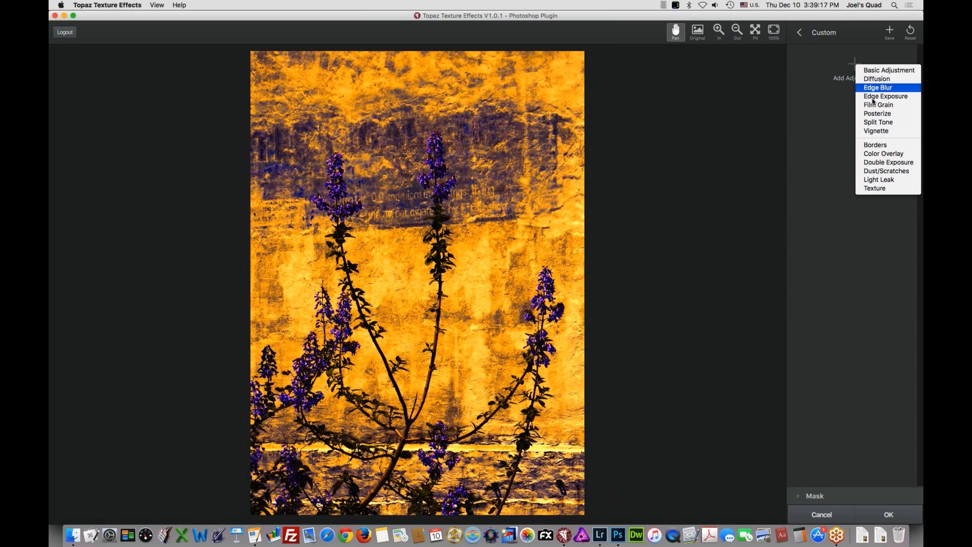
click(876, 189)
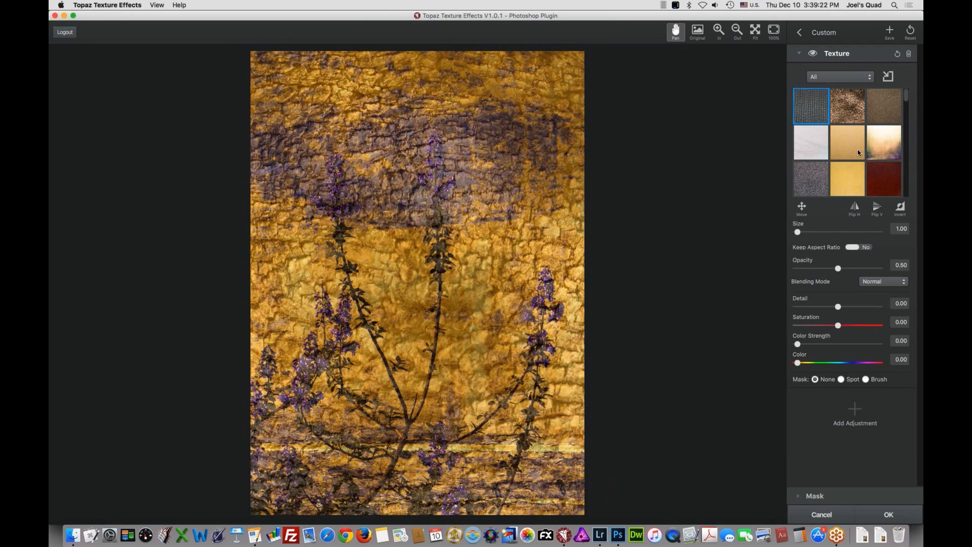
click(855, 154)
scroll(890, 111, down, 3)
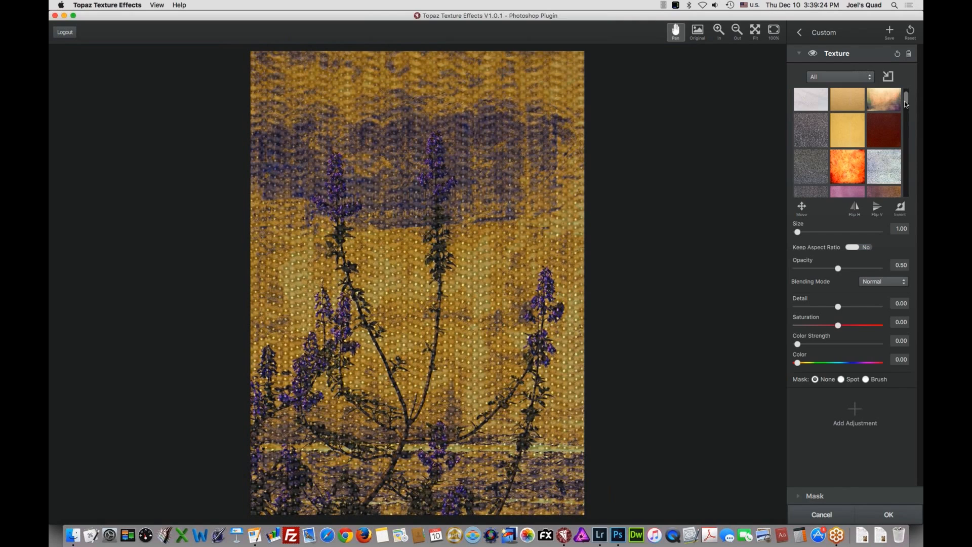
click(890, 111)
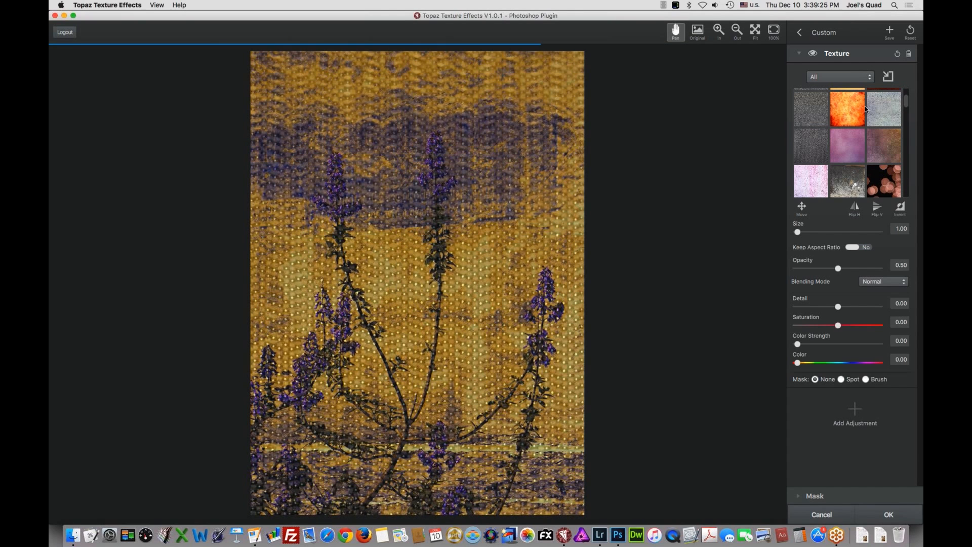
click(809, 146)
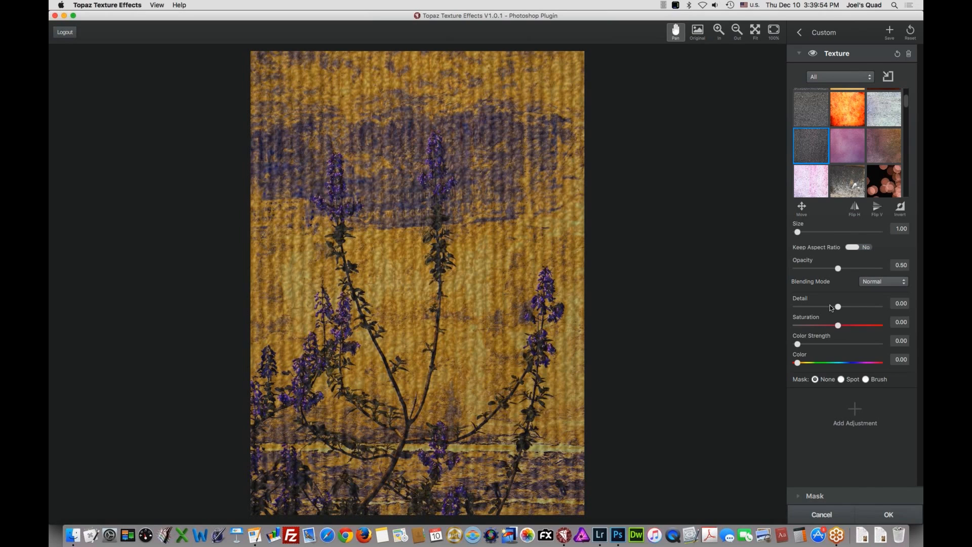
Set the texture's opacity to 0.41 and its detail to 0.24
drag(839, 269, 839, 269)
click(833, 268)
drag(834, 270, 833, 270)
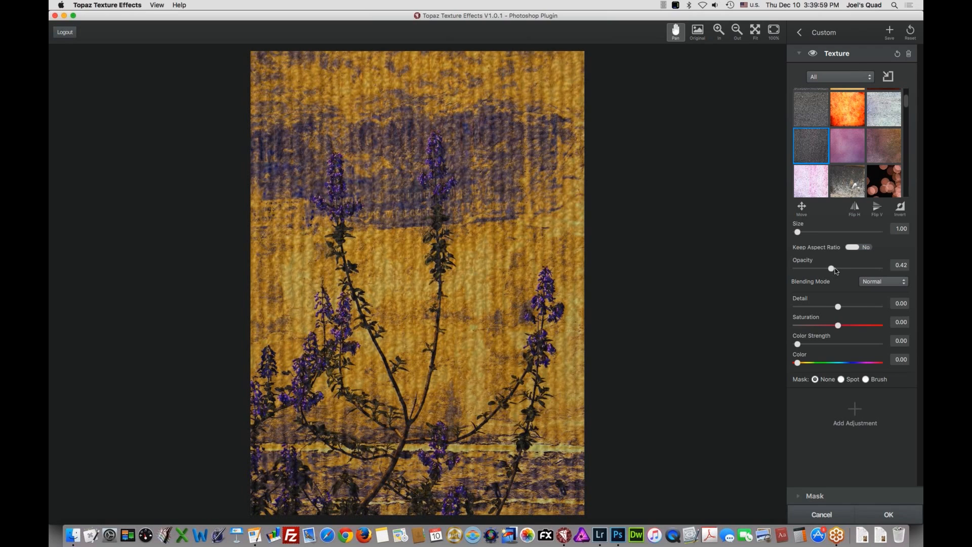
drag(833, 270, 831, 268)
drag(839, 308, 843, 309)
drag(859, 309, 849, 308)
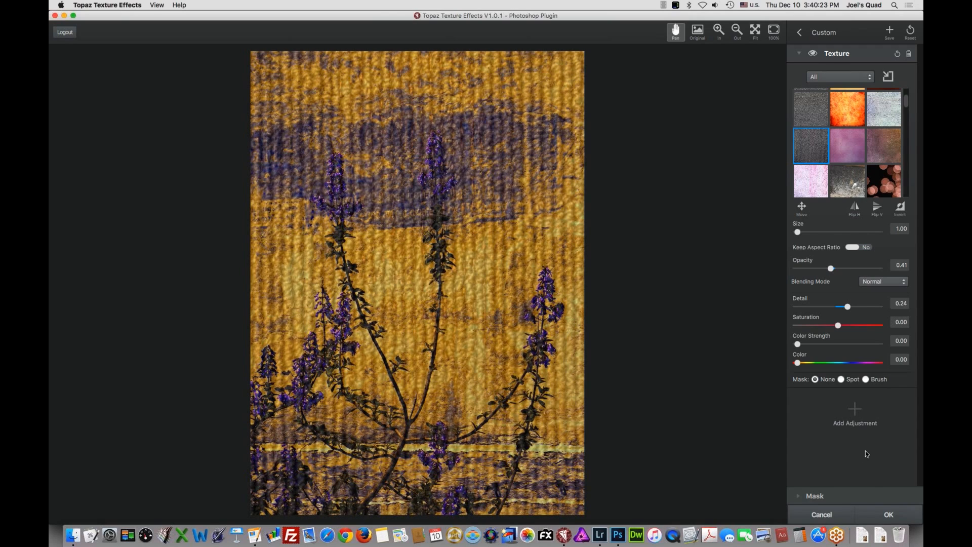
Turn on the texture's brush mask, set hardness to 32, and paint the texture off the strip below the wall's ledge with black
click(866, 380)
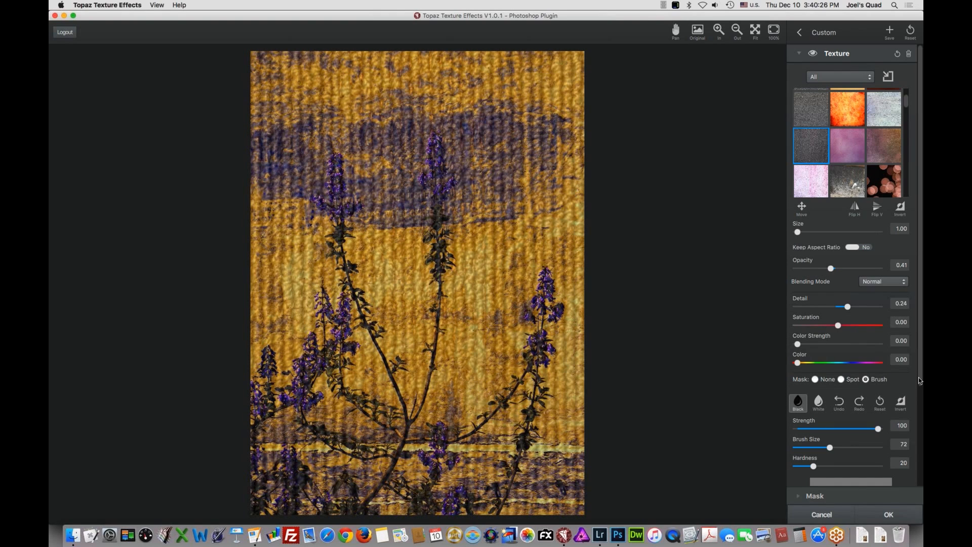
drag(920, 381, 904, 471)
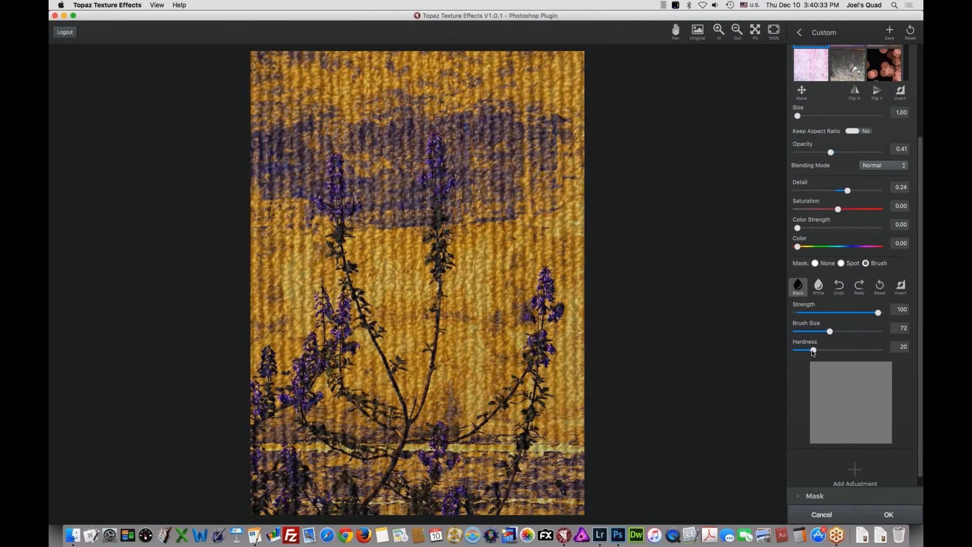
drag(813, 350, 823, 350)
click(566, 491)
mouse_move(570, 494)
mouse_down()
mouse_move(275, 501)
mouse_move(366, 489)
mouse_move(265, 480)
mouse_move(345, 464)
mouse_move(473, 477)
mouse_move(429, 473)
mouse_move(495, 476)
mouse_move(431, 464)
mouse_move(520, 473)
mouse_move(480, 463)
mouse_move(564, 477)
mouse_up()
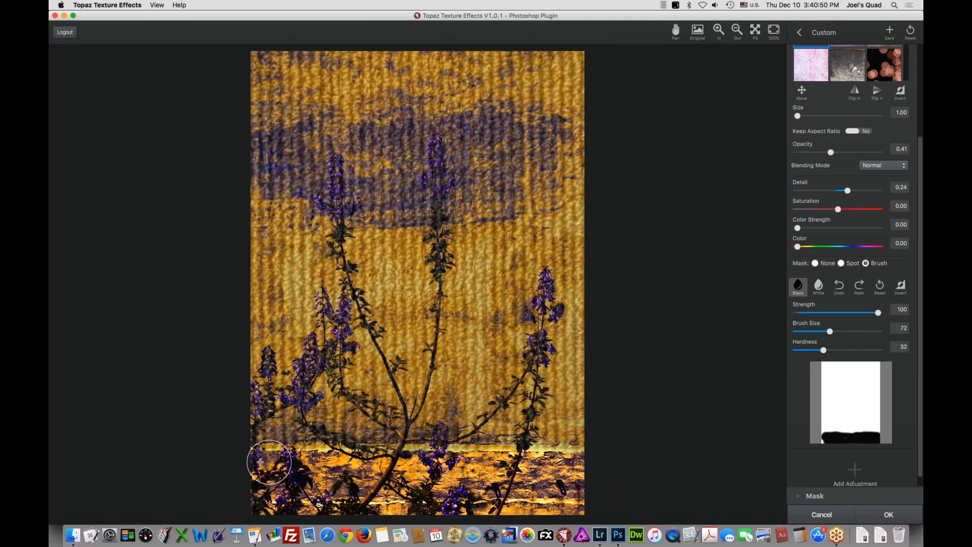
mouse_move(268, 462)
mouse_down()
mouse_move(288, 496)
mouse_move(348, 504)
mouse_up()
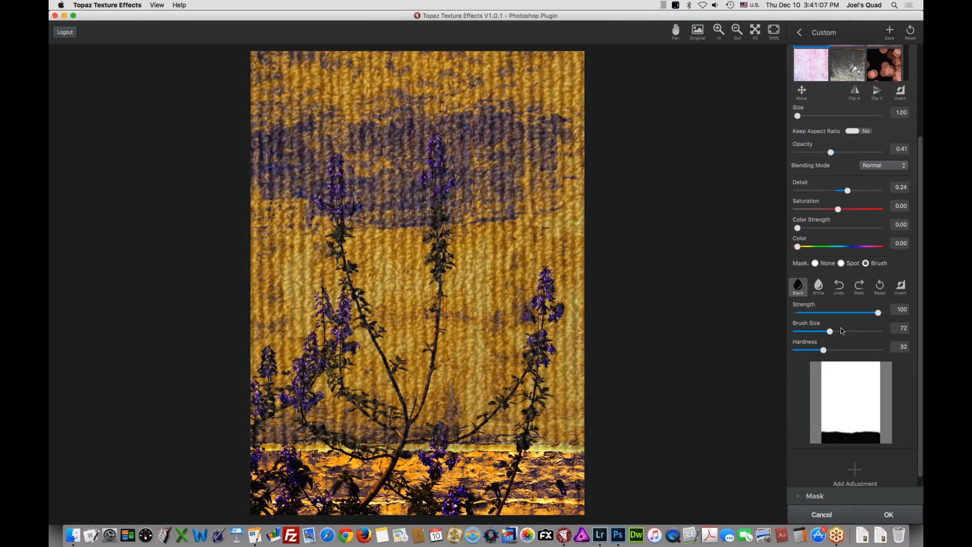
Set the mask brush to strength 52 and size 15, and paint the texture off the purple flowers and their leaves
drag(861, 313, 843, 317)
drag(827, 331, 807, 332)
click(720, 30)
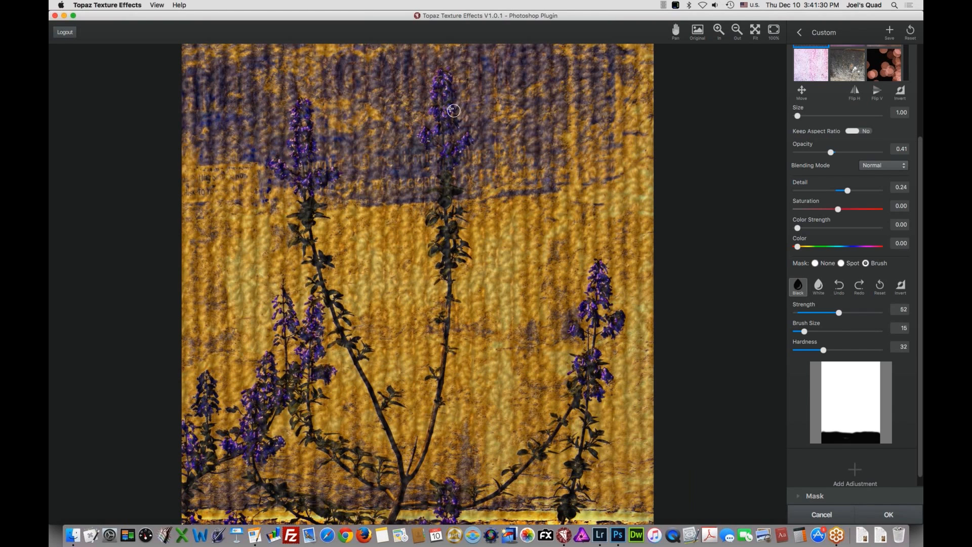
mouse_move(446, 114)
mouse_down()
mouse_move(450, 90)
mouse_move(434, 89)
mouse_move(445, 78)
mouse_move(445, 133)
mouse_move(455, 125)
mouse_move(423, 132)
mouse_move(441, 150)
mouse_move(470, 136)
mouse_move(442, 168)
mouse_move(451, 156)
mouse_move(444, 200)
mouse_move(454, 189)
mouse_move(440, 193)
mouse_move(430, 219)
mouse_move(442, 215)
mouse_move(454, 233)
mouse_move(444, 262)
mouse_move(461, 248)
mouse_up()
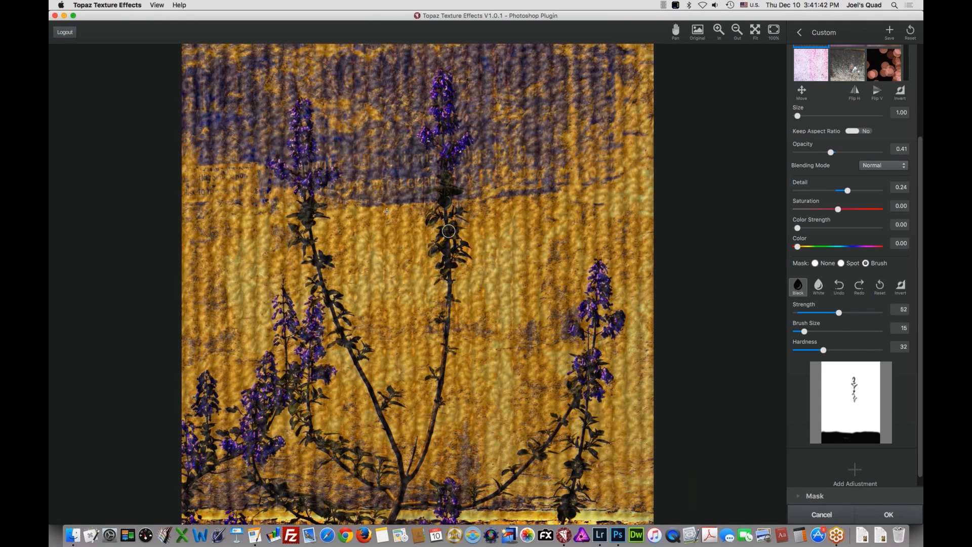
mouse_move(310, 114)
mouse_down()
mouse_move(307, 144)
mouse_move(297, 151)
mouse_move(293, 143)
mouse_move(298, 161)
mouse_move(312, 145)
mouse_move(305, 110)
mouse_move(302, 167)
mouse_move(293, 180)
mouse_move(281, 175)
mouse_move(316, 182)
mouse_move(302, 193)
mouse_move(319, 181)
mouse_move(311, 220)
mouse_move(301, 217)
mouse_move(303, 248)
mouse_up()
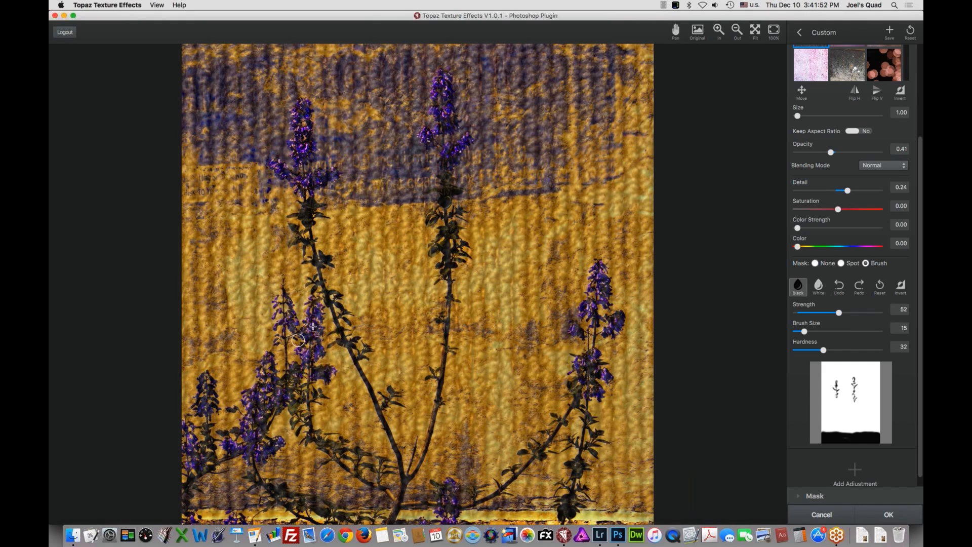
mouse_move(316, 308)
mouse_down()
mouse_move(307, 360)
mouse_move(316, 354)
mouse_move(290, 385)
mouse_move(333, 372)
mouse_move(297, 345)
mouse_move(297, 318)
mouse_move(280, 327)
mouse_move(286, 299)
mouse_up()
mouse_move(271, 372)
mouse_down()
mouse_move(247, 427)
mouse_move(255, 395)
mouse_move(253, 442)
mouse_move(297, 367)
mouse_move(288, 402)
mouse_move(303, 405)
mouse_move(292, 421)
mouse_move(270, 362)
mouse_move(244, 437)
mouse_move(221, 437)
mouse_move(244, 437)
mouse_move(219, 434)
mouse_move(202, 394)
mouse_move(202, 383)
mouse_move(212, 410)
mouse_move(208, 378)
mouse_move(202, 451)
mouse_move(187, 430)
mouse_move(188, 454)
mouse_move(207, 460)
mouse_move(196, 474)
mouse_move(255, 444)
mouse_move(254, 485)
mouse_move(286, 498)
mouse_up()
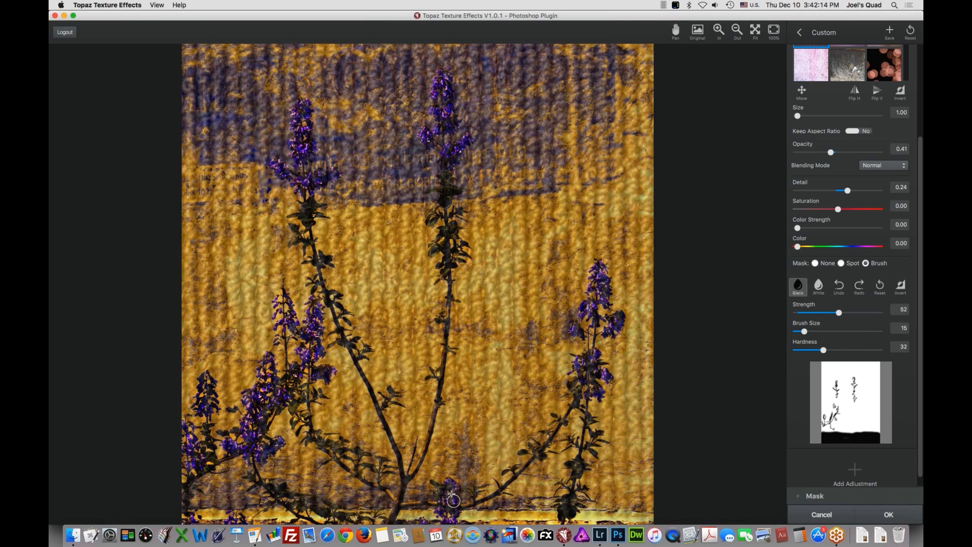
mouse_move(449, 484)
mouse_down()
mouse_move(450, 516)
mouse_move(440, 487)
mouse_move(450, 508)
mouse_up()
mouse_move(527, 449)
mouse_down()
mouse_move(542, 452)
mouse_move(526, 451)
mouse_up()
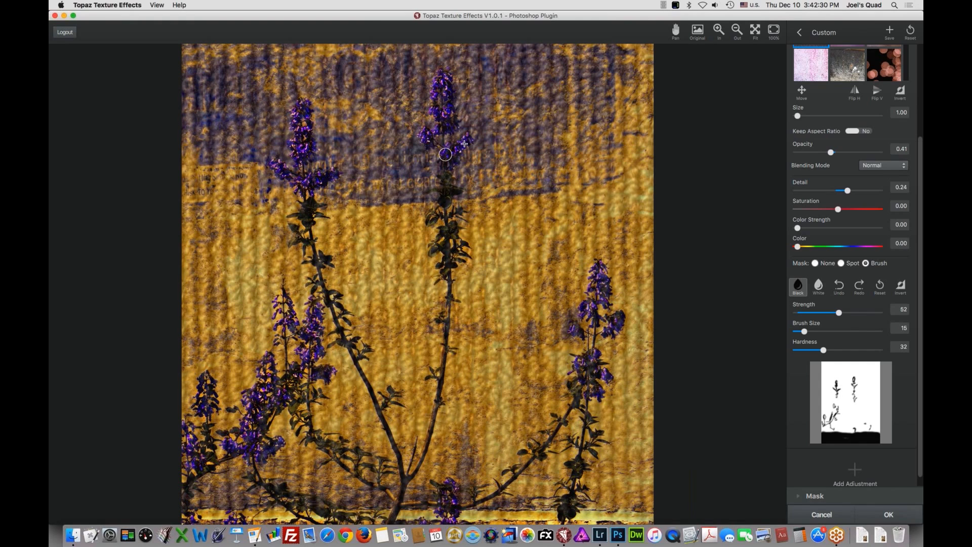
mouse_move(601, 269)
mouse_down()
mouse_move(606, 325)
mouse_move(620, 327)
mouse_move(592, 327)
mouse_move(582, 306)
mouse_move(572, 330)
mouse_move(591, 364)
mouse_move(579, 372)
mouse_move(584, 363)
mouse_move(599, 383)
mouse_move(596, 395)
mouse_move(605, 376)
mouse_up()
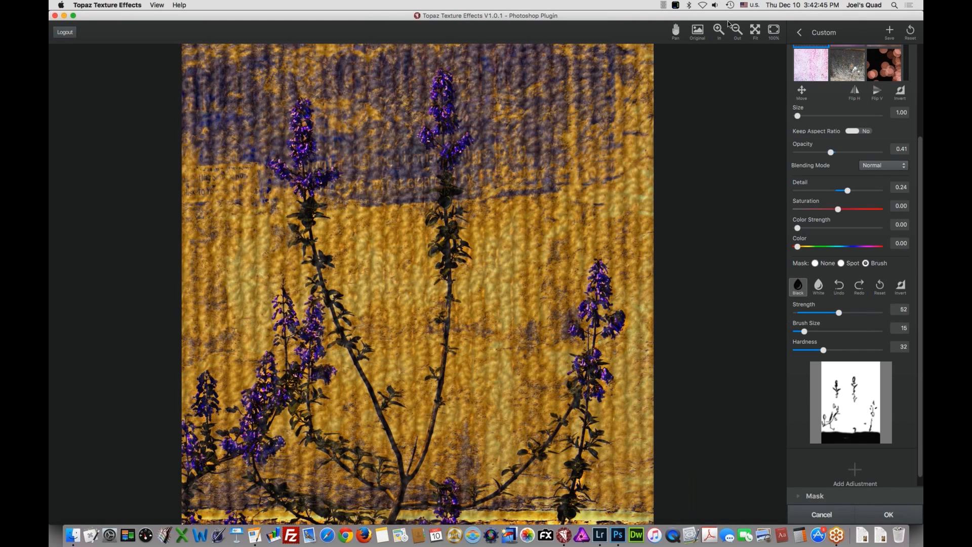
click(756, 31)
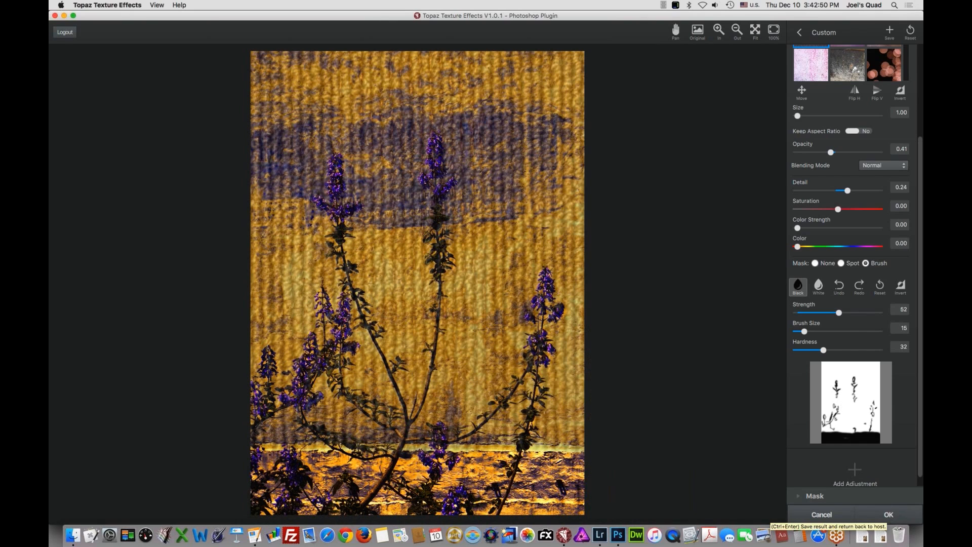
Collapse the Texture adjustment and compare the textured result with the original image
drag(921, 174, 919, 108)
scroll(798, 54, up, 2)
click(798, 54)
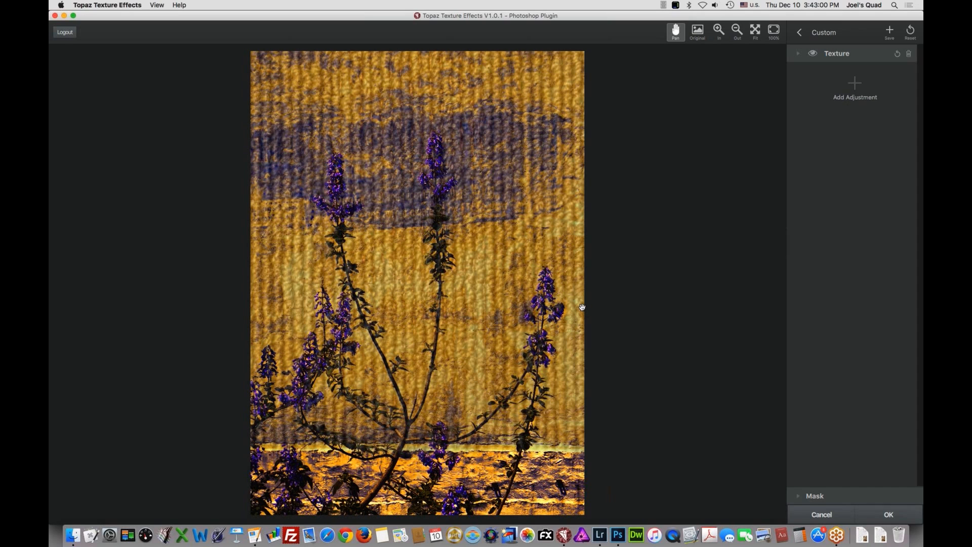
key(space)
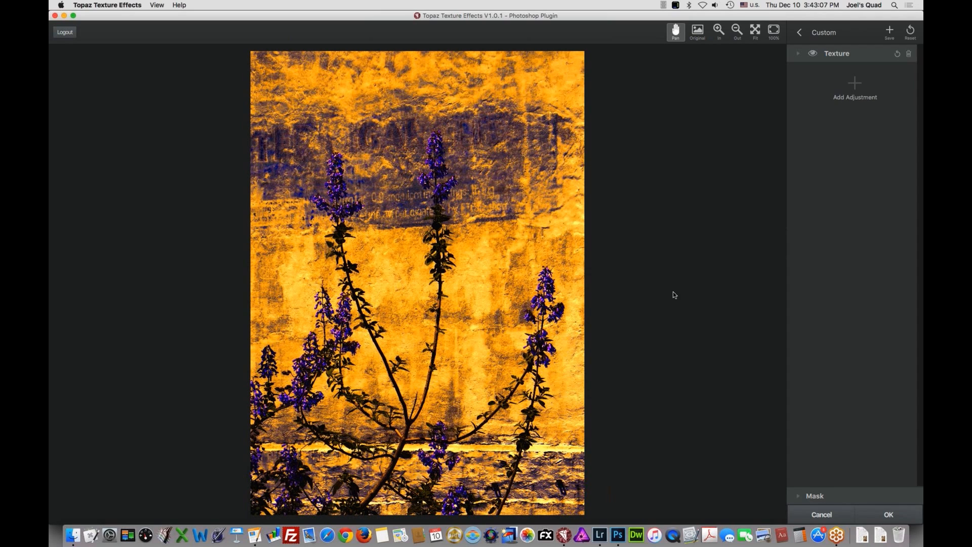
key(space)
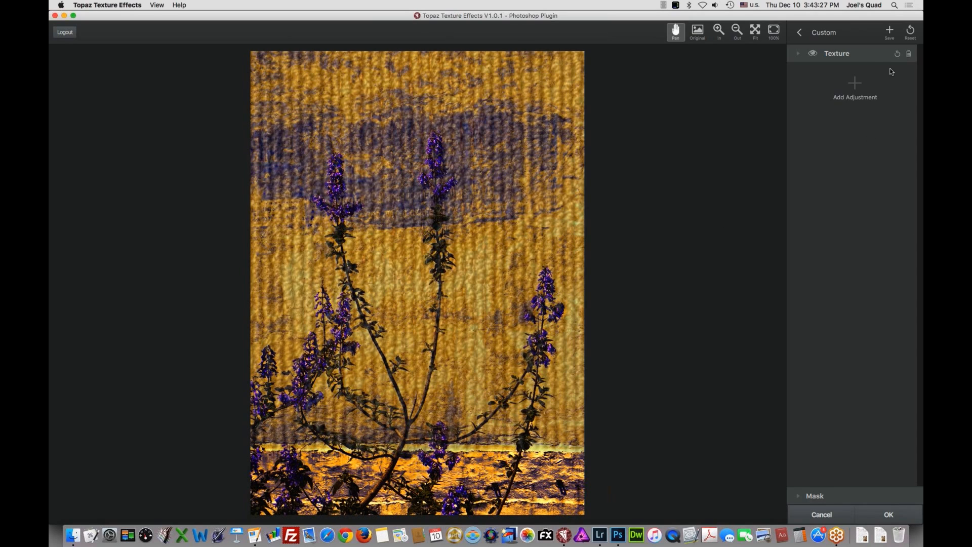
Add a Light Leak adjustment and choose the leak with a soft orange glow at its top center
click(859, 88)
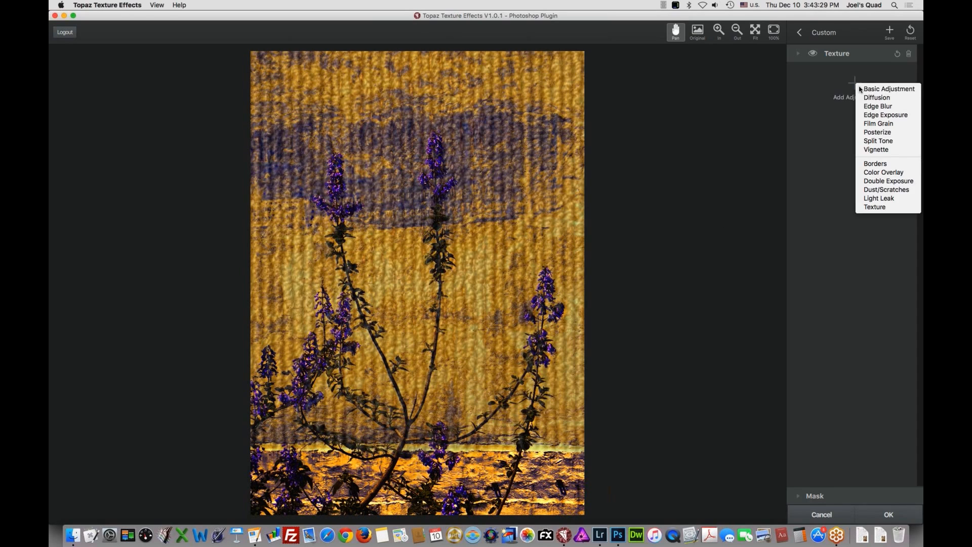
click(879, 199)
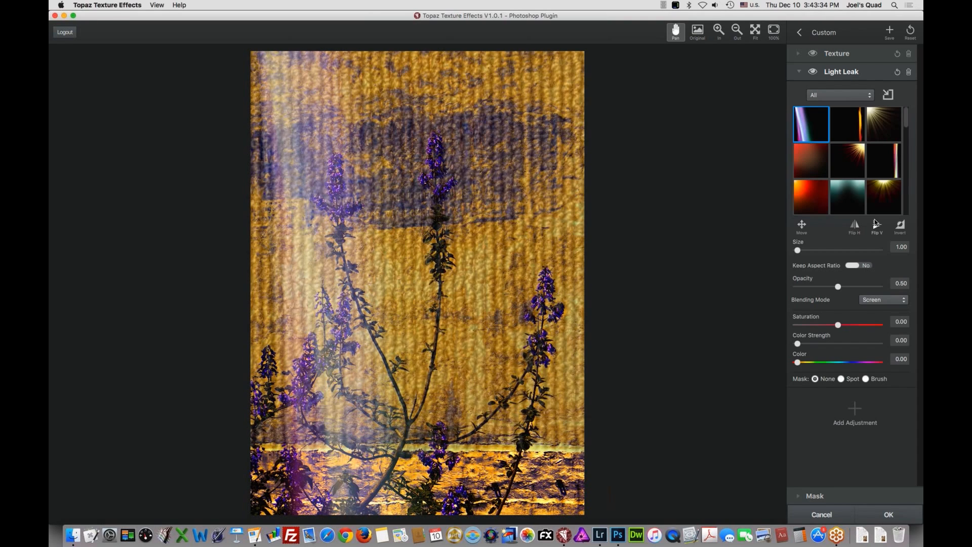
click(876, 223)
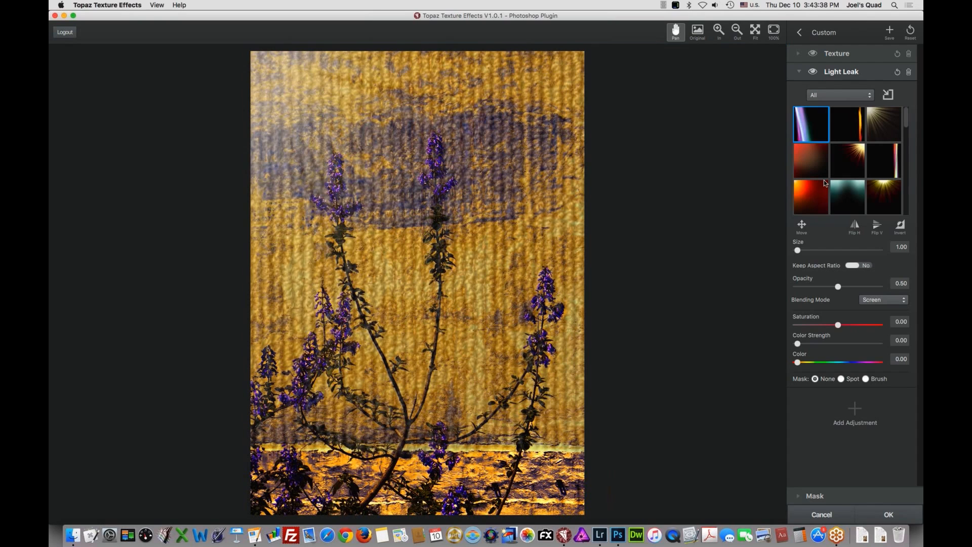
scroll(905, 151, down, 3)
scroll(904, 151, up, 2)
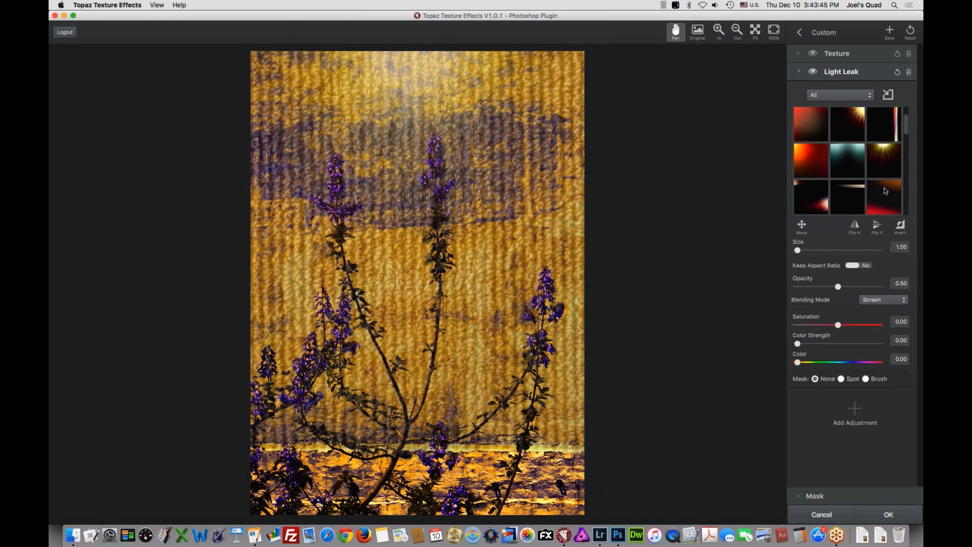
scroll(904, 152, down, 3)
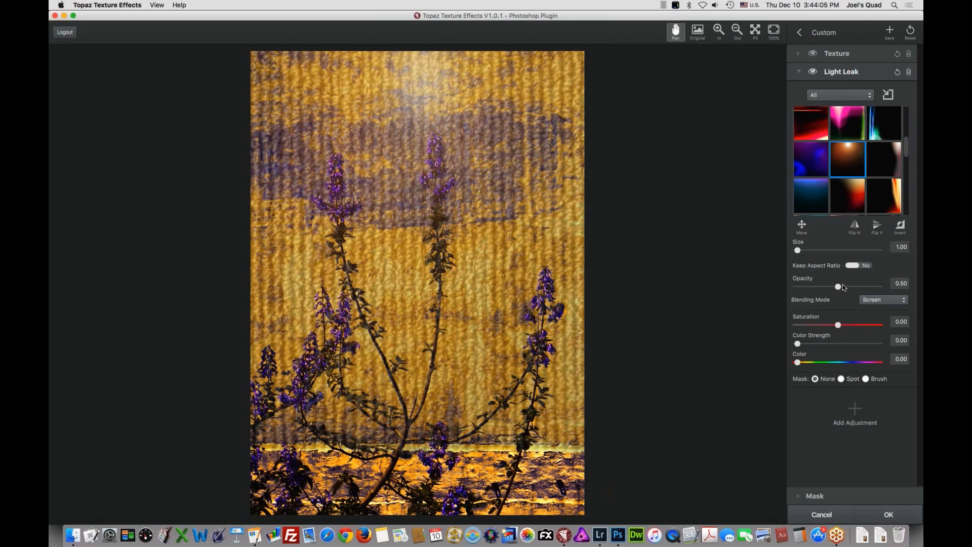
Set the light leak's opacity to 0.71 and shift its glow slightly left of the image's top center
drag(844, 288, 857, 286)
click(802, 225)
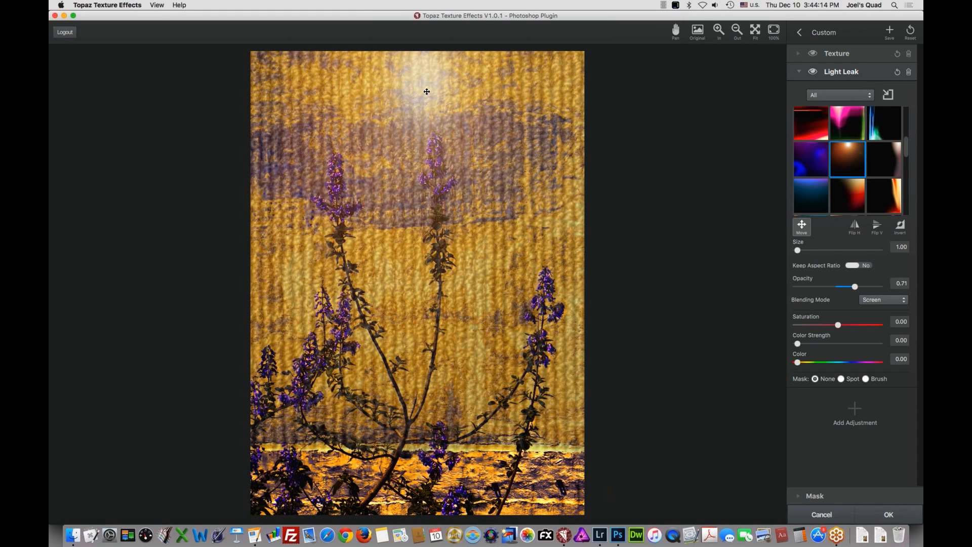
drag(417, 91, 386, 86)
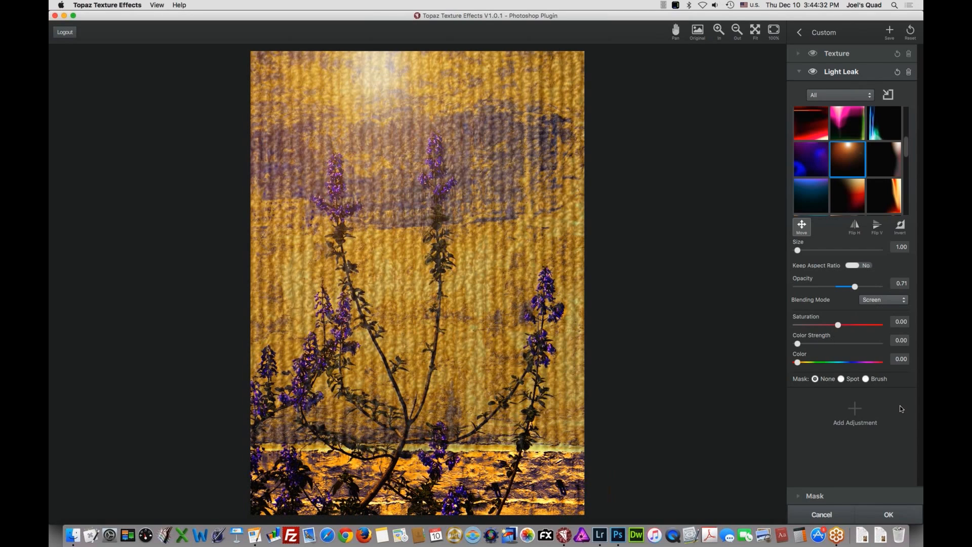
Turn on the light leak's brush mask, invert it to black, and paint the glow back near the top with white at strength 52
click(866, 379)
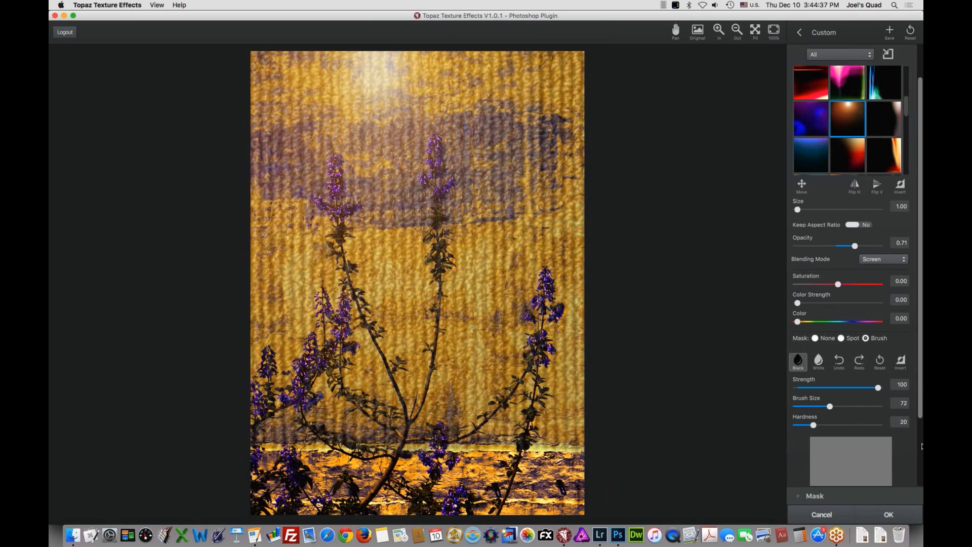
scroll(922, 446, down, 3)
click(903, 278)
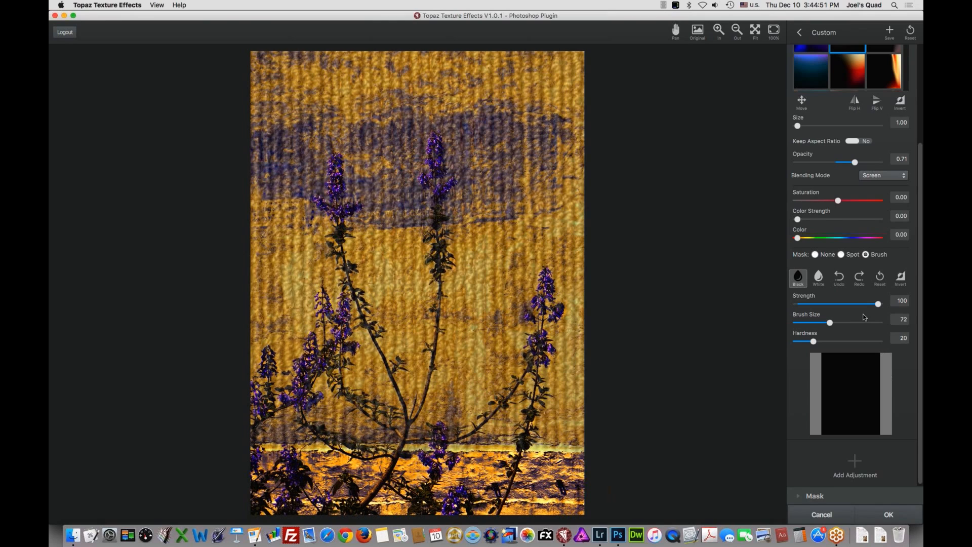
drag(878, 304, 840, 306)
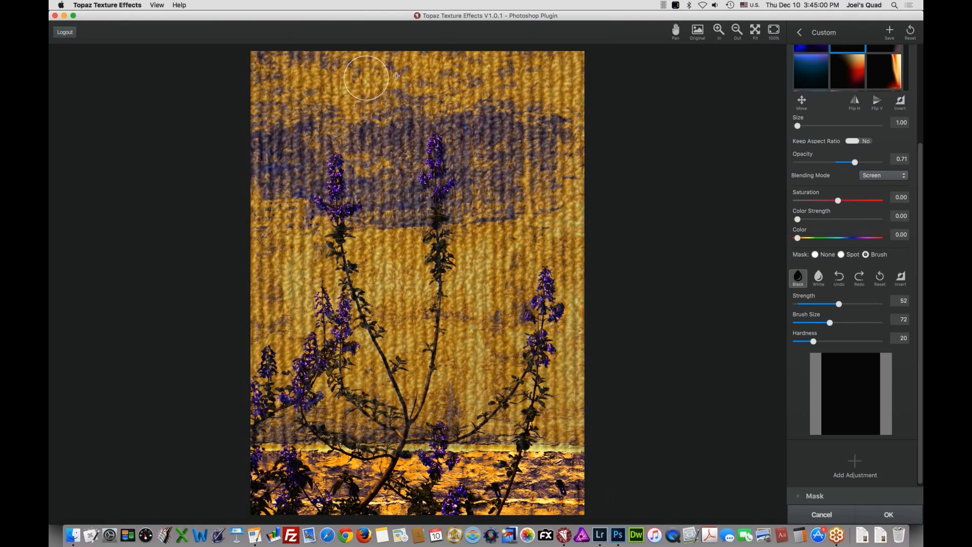
click(818, 278)
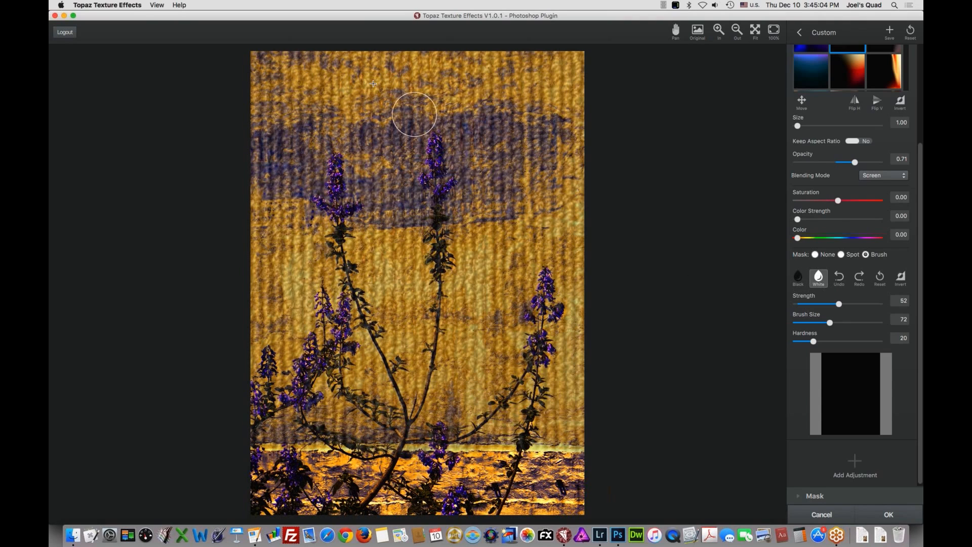
mouse_move(375, 77)
mouse_down()
mouse_move(350, 76)
mouse_move(377, 64)
mouse_move(354, 81)
mouse_move(406, 110)
mouse_move(430, 102)
mouse_move(415, 76)
mouse_move(362, 66)
mouse_move(356, 124)
mouse_move(390, 228)
mouse_move(416, 66)
mouse_move(335, 62)
mouse_move(354, 60)
mouse_move(344, 86)
mouse_move(352, 127)
mouse_move(391, 66)
mouse_up()
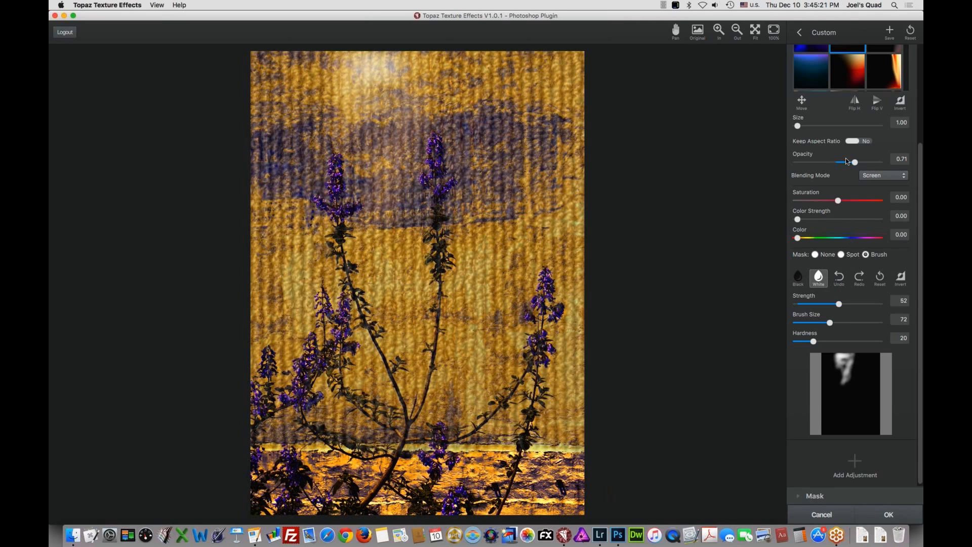
Reduce the light leak's opacity to 0.53 and apply the Texture Effects result to the Photoshop layer
drag(852, 164, 845, 166)
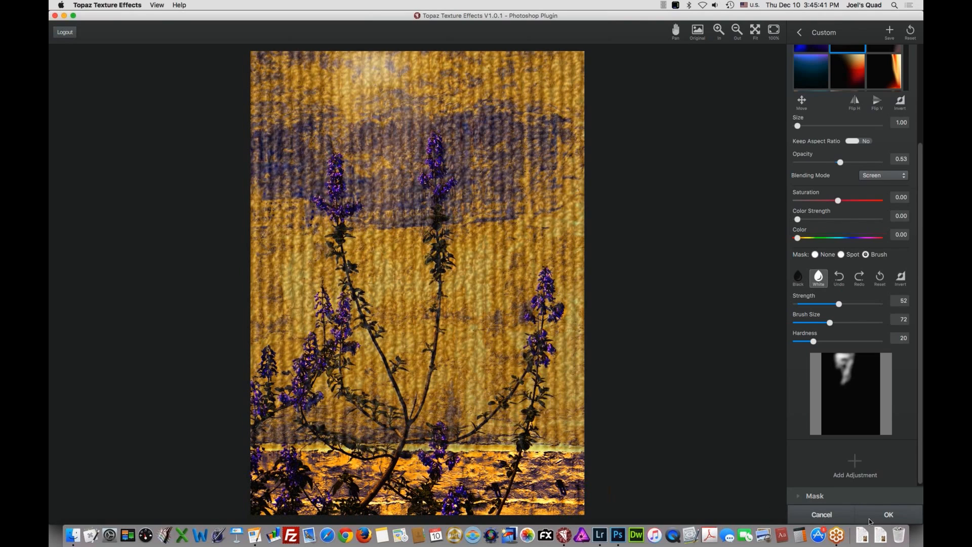
click(887, 514)
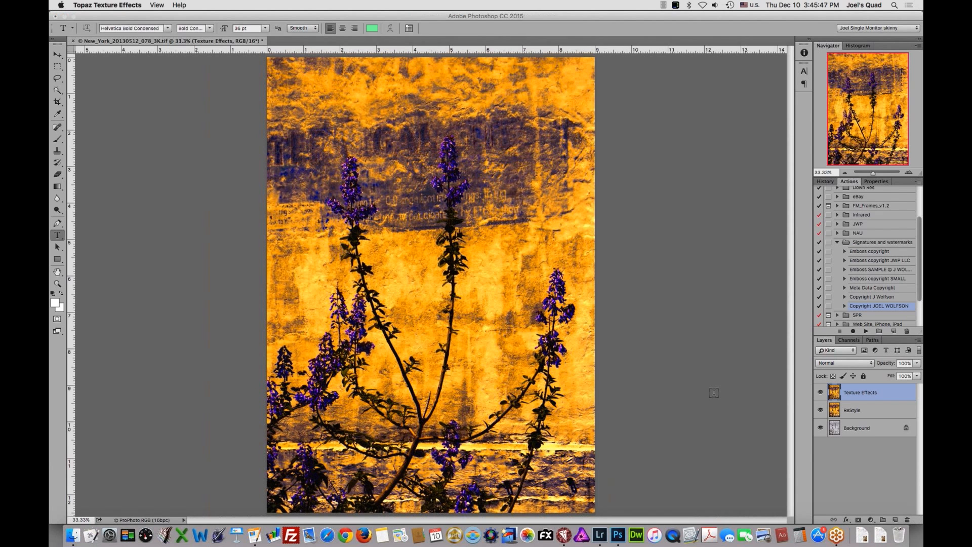
Compare the flower image with the Texture Effects and ReStyle layers hidden and shown, and save the file
drag(821, 410, 818, 395)
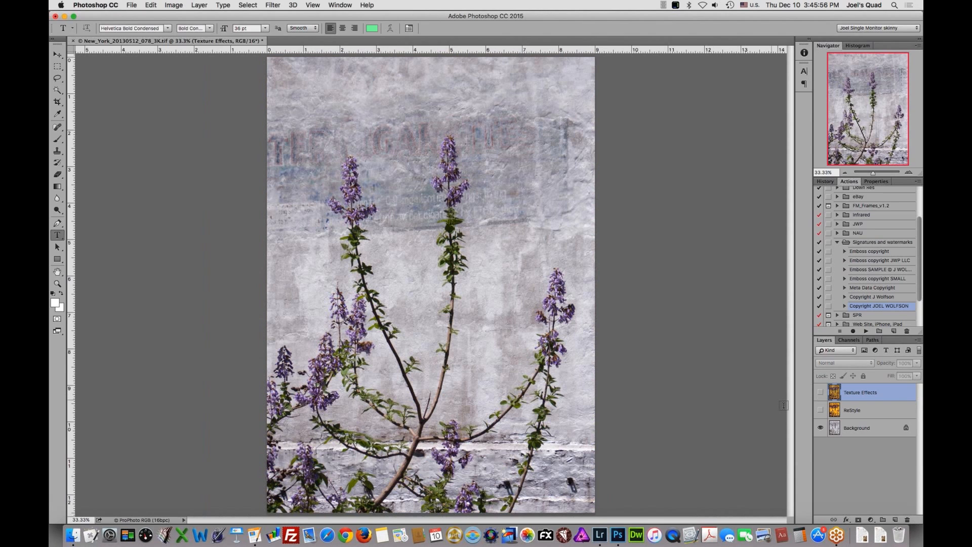
click(821, 410)
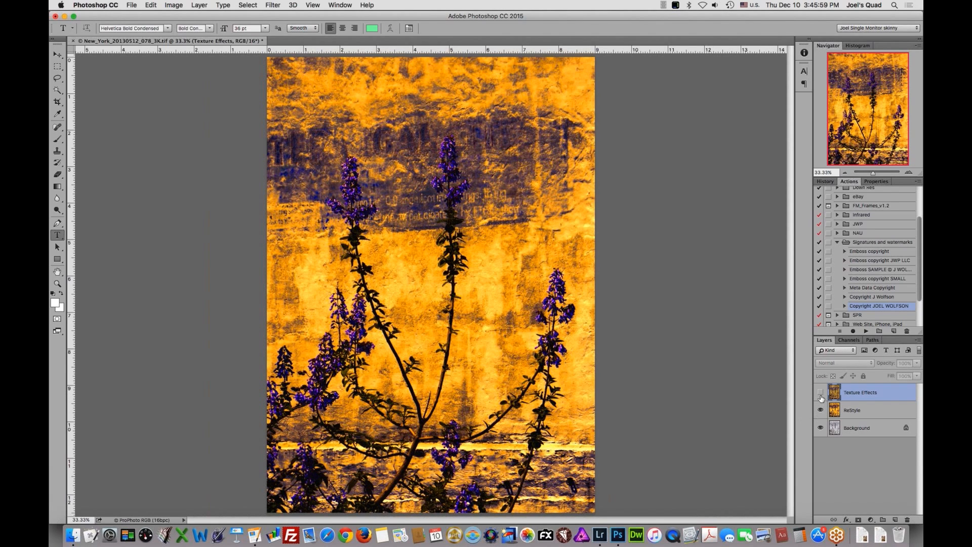
click(820, 393)
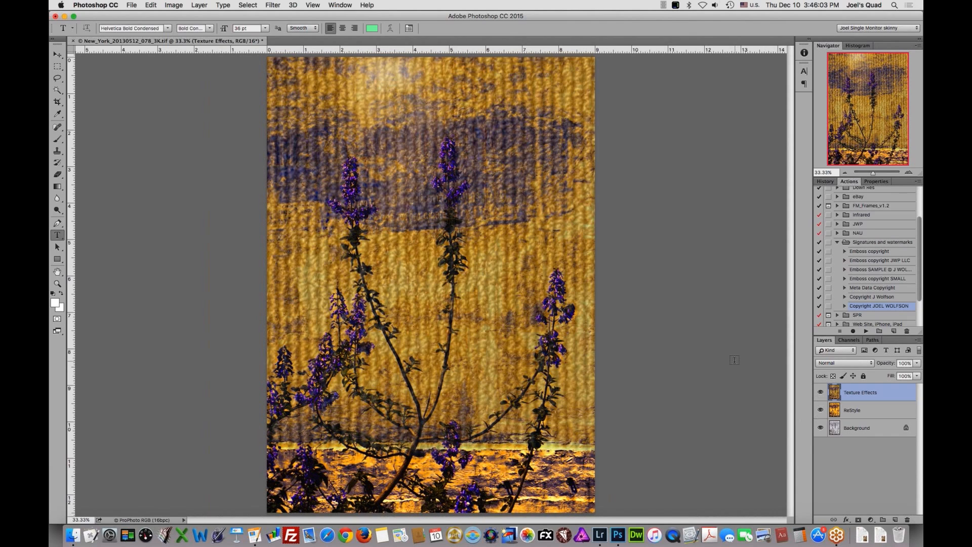
key(super+s)
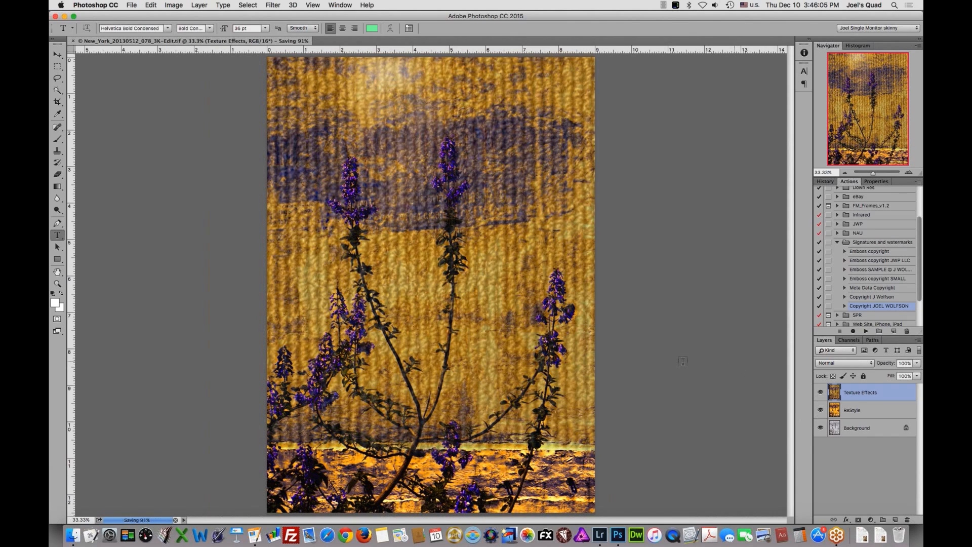
Switch to Lightroom and compare the edited purple-flower photo side by side with its original
click(601, 535)
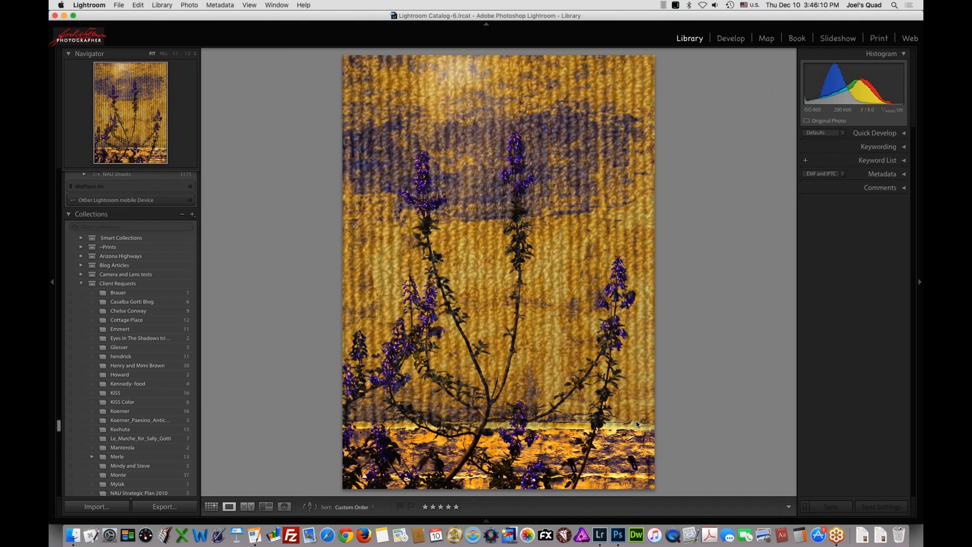
key(g)
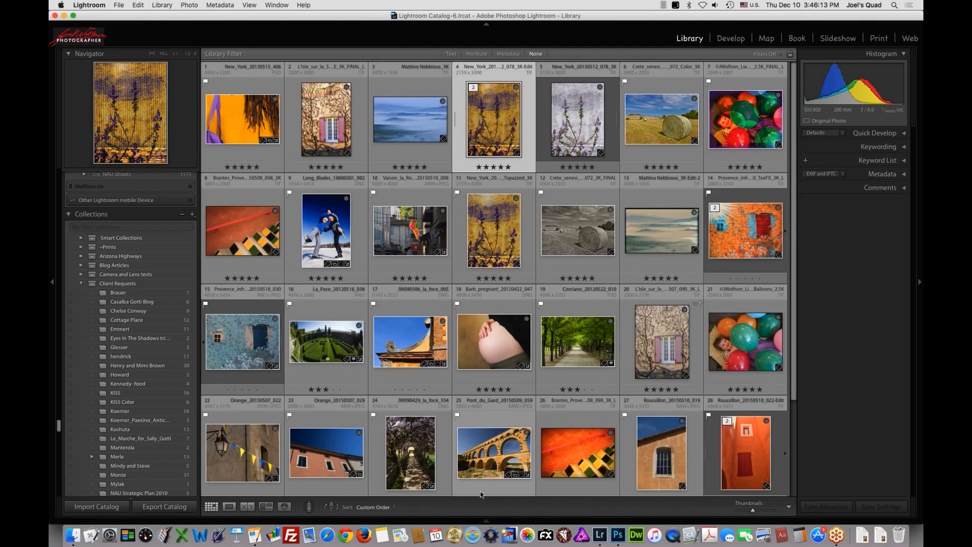
key(Tab)
key(F6)
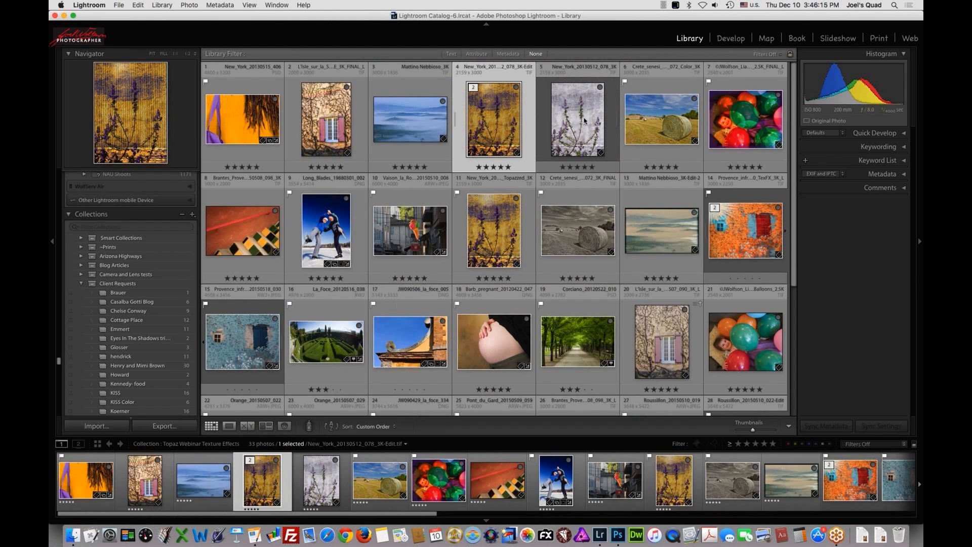
super+click(583, 119)
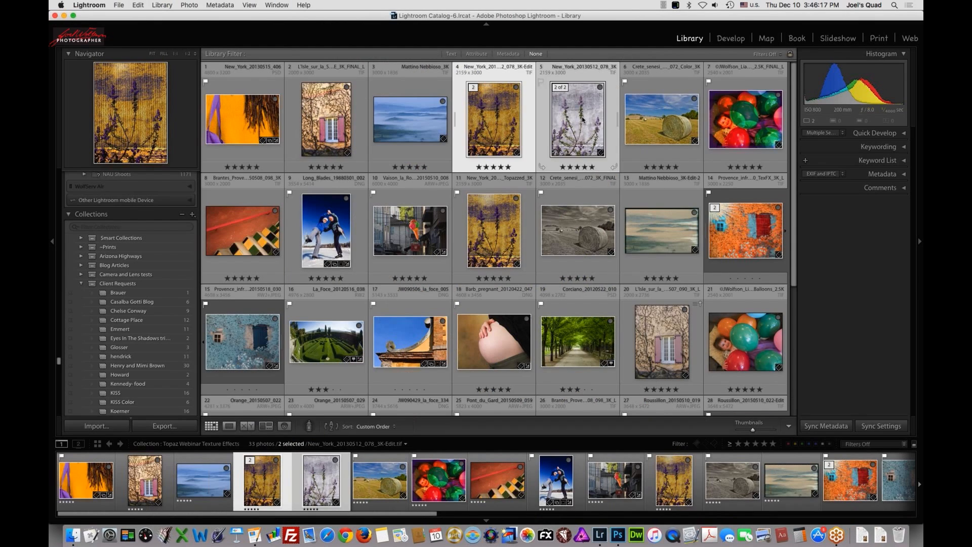
key(c)
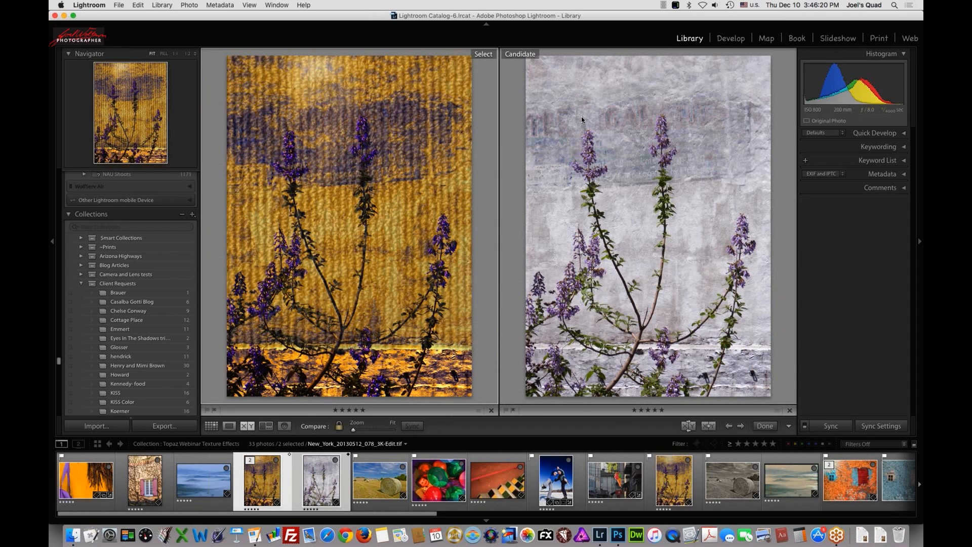
View the flower comparison enlarged on a black background, and return to the thumbnail grid with all panels shown
key(f)
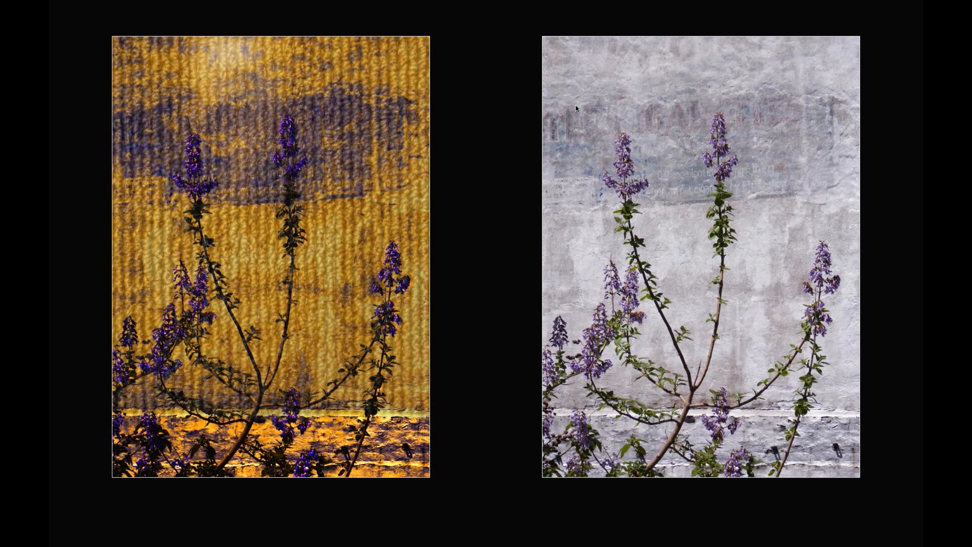
key(l)
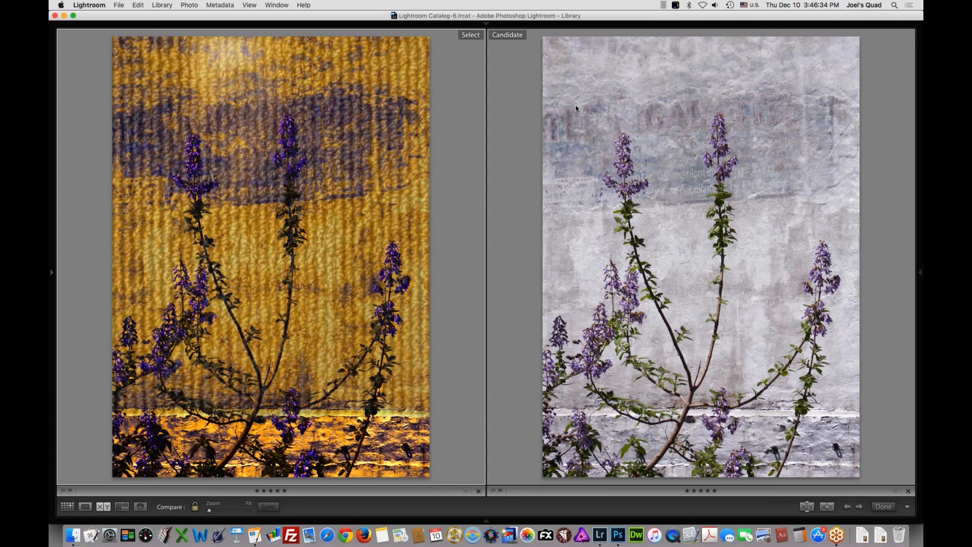
key(g)
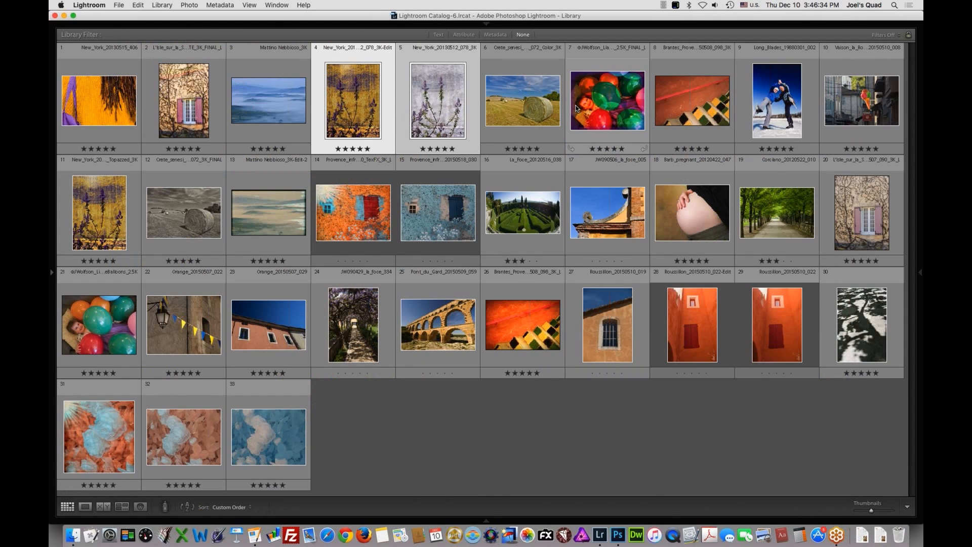
key(shift+Tab)
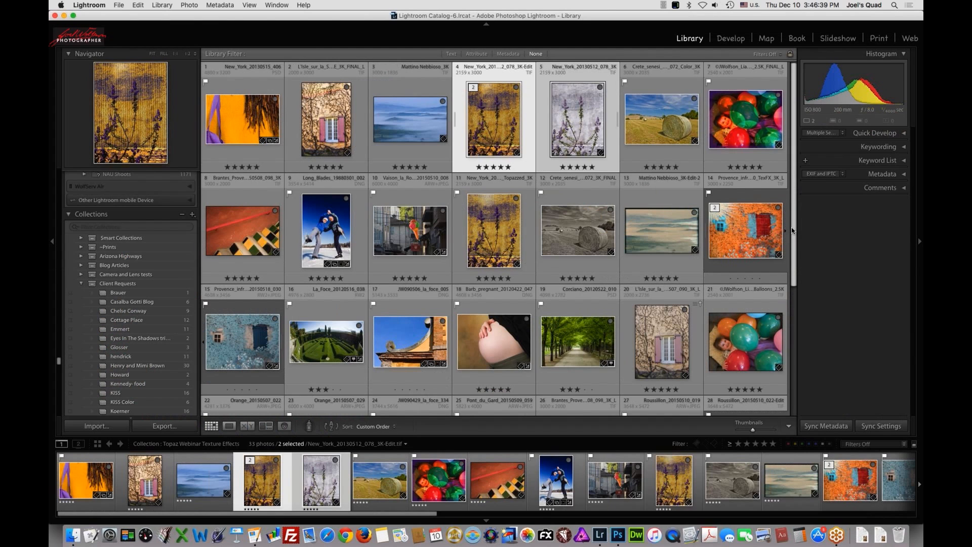
scroll(793, 248, down, 1)
scroll(794, 266, down, 5)
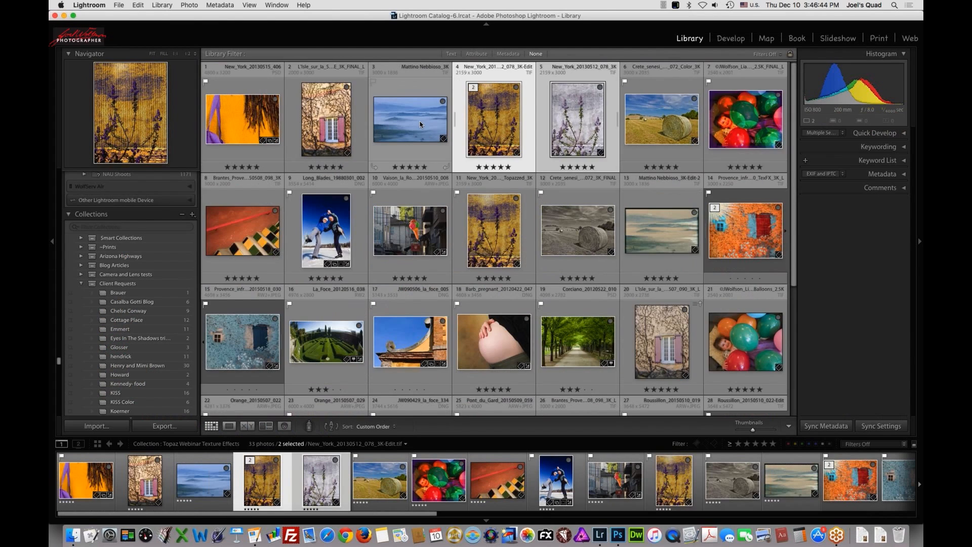
View the blue foggy-hills photo Mattino Nebbioso_3K.tif enlarged, along with its existing textured version
click(420, 125)
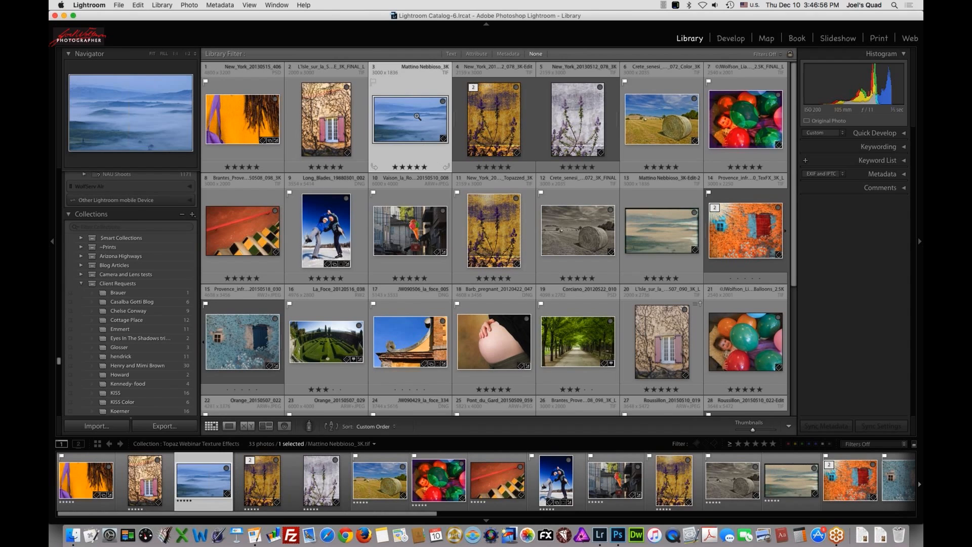
double_click(417, 116)
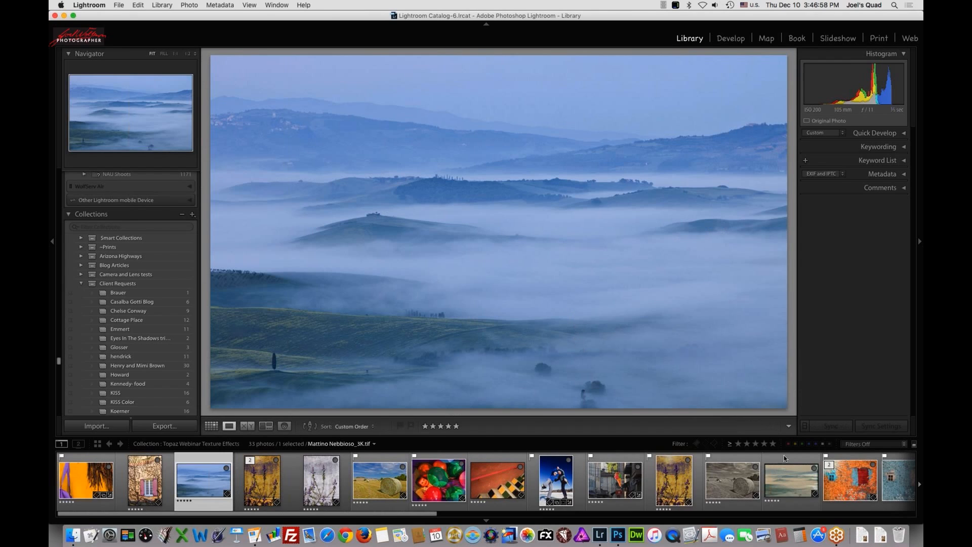
click(779, 479)
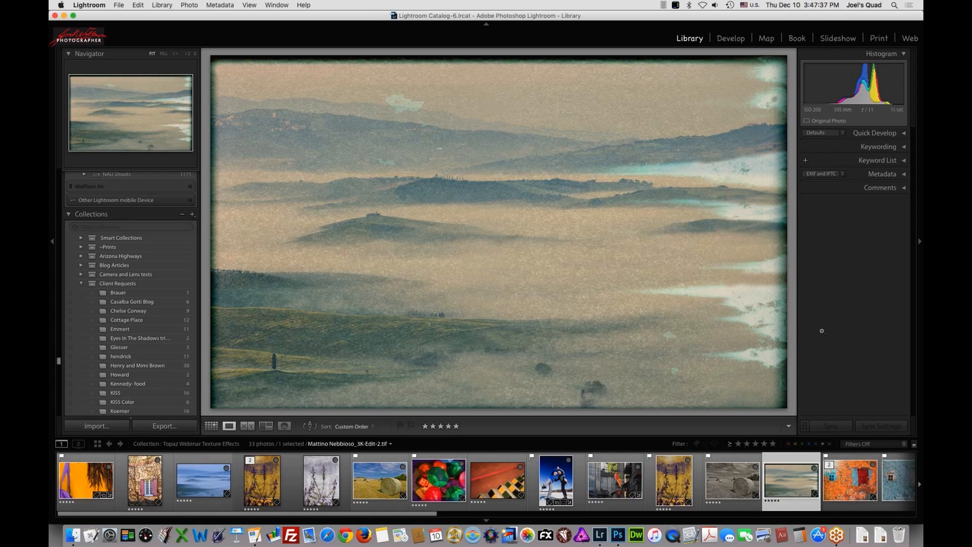
Open a copy of the original foggy-hills photo, with Lightroom adjustments, in Topaz Texture Effects
click(220, 473)
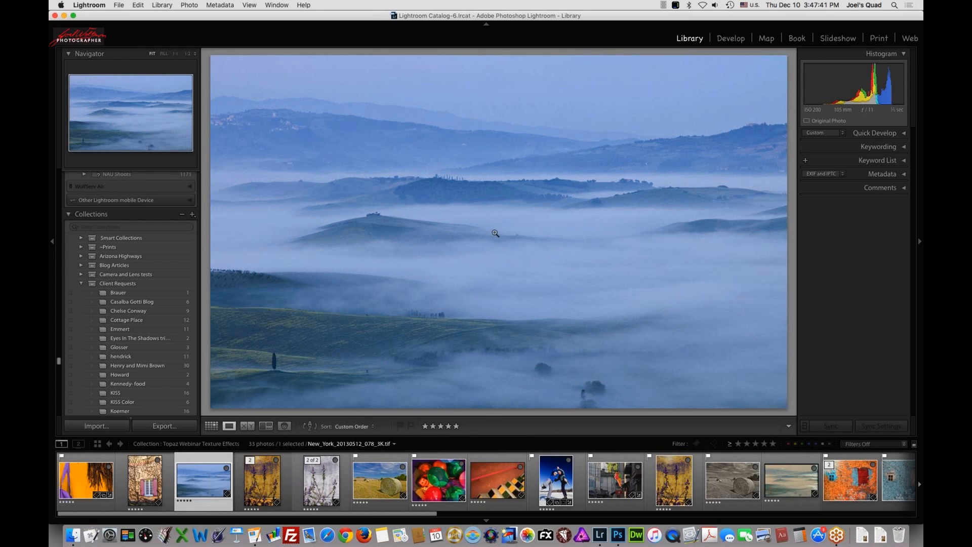
right_click(495, 235)
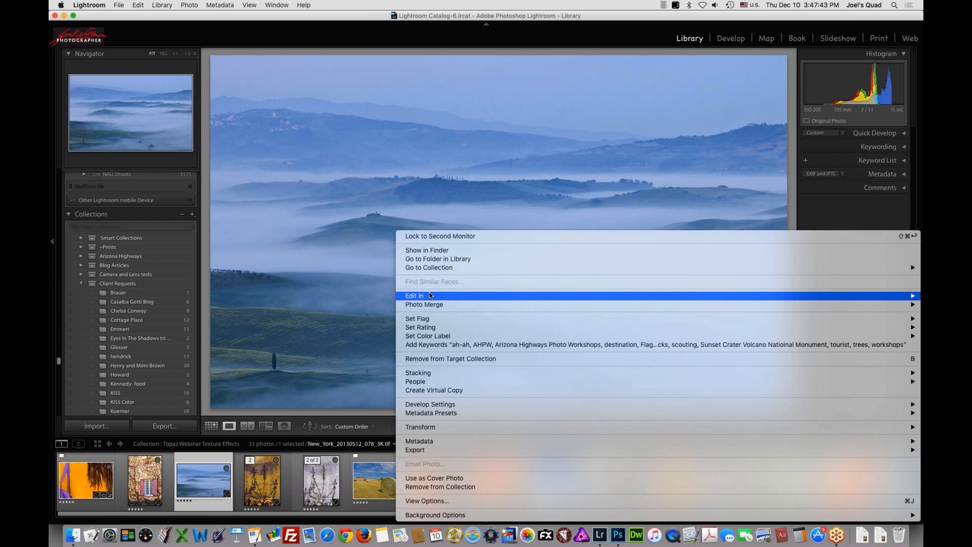
mouse_move(427, 297)
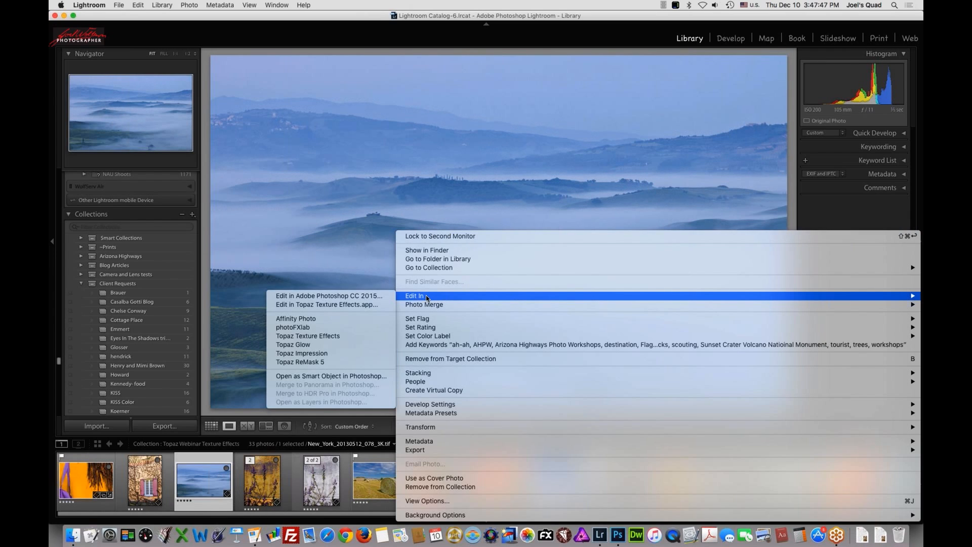
click(358, 305)
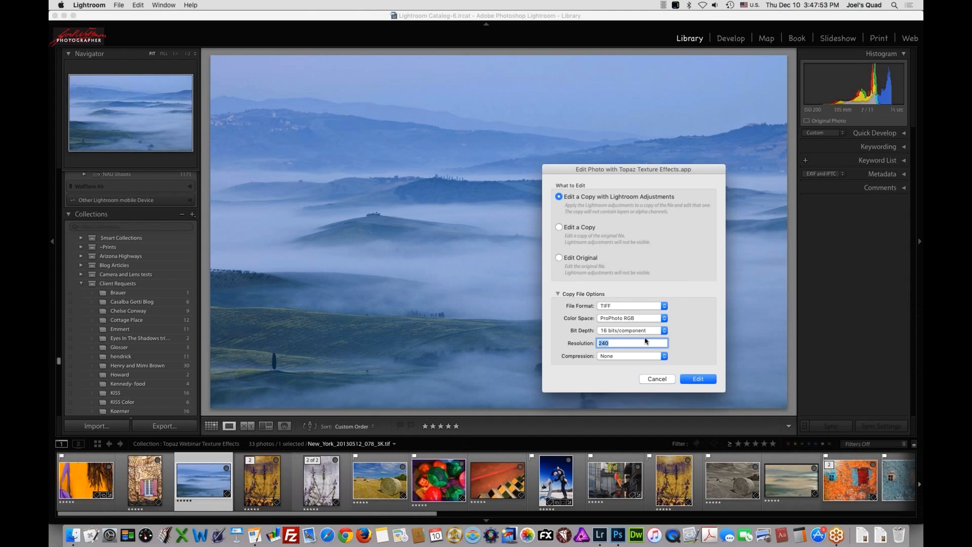
click(697, 380)
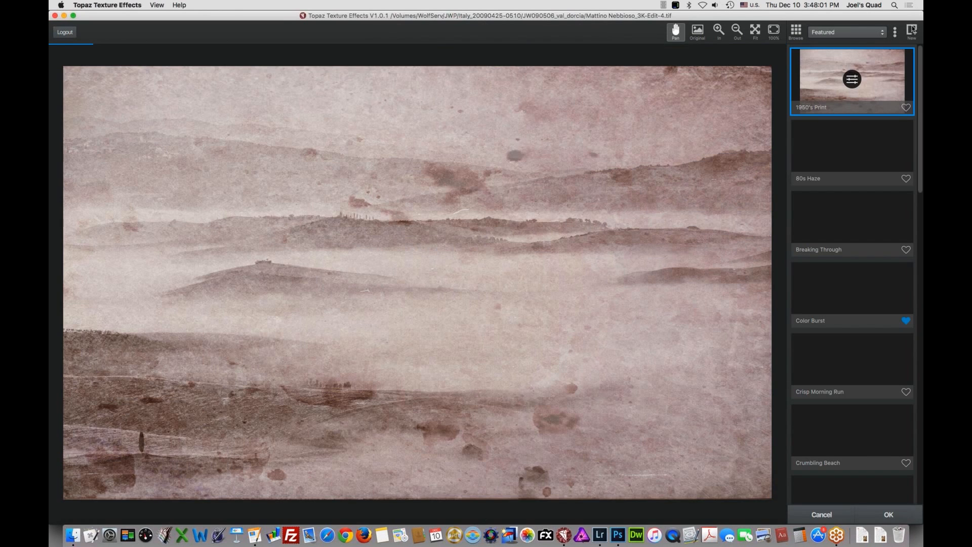
Start a new custom effect and add a Basic Adjustment with brightness 0.07 and clarity 0.16
click(905, 37)
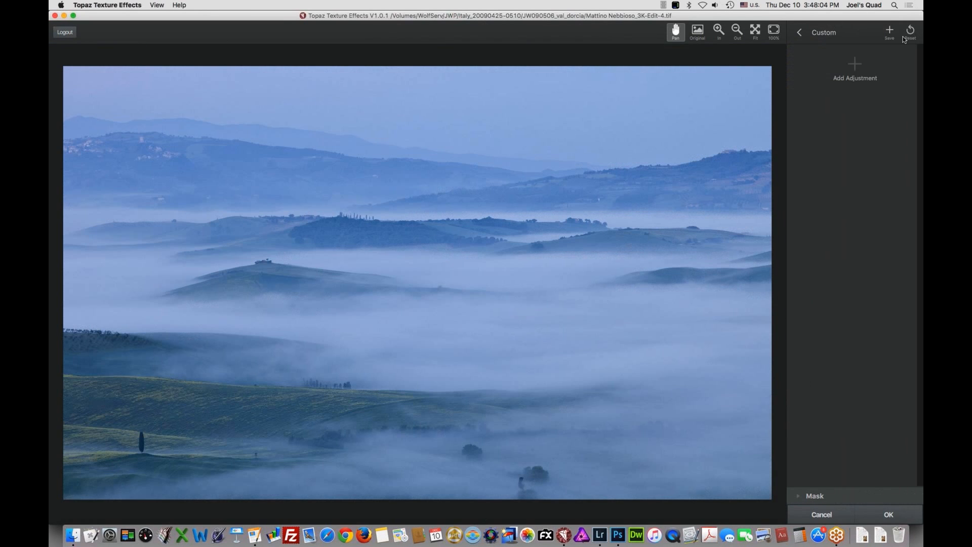
click(856, 64)
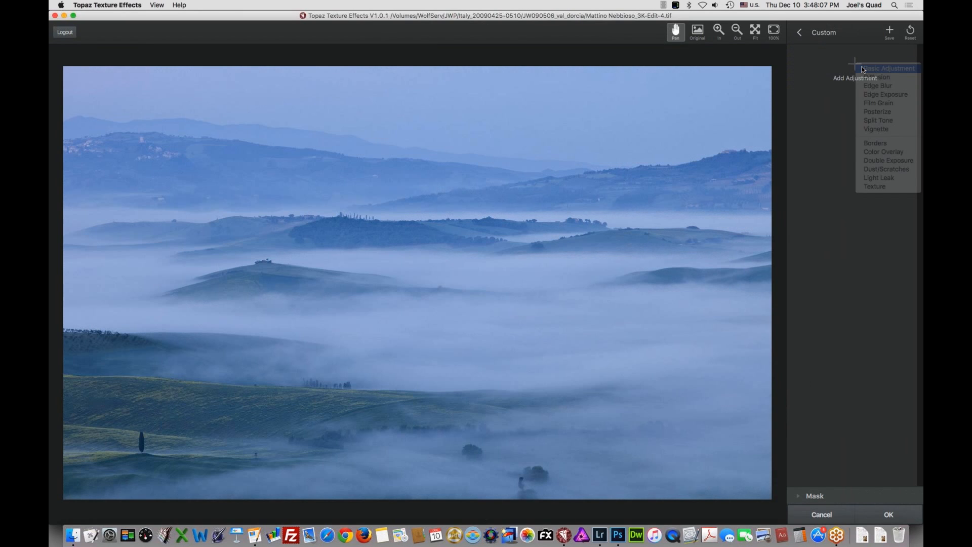
click(862, 66)
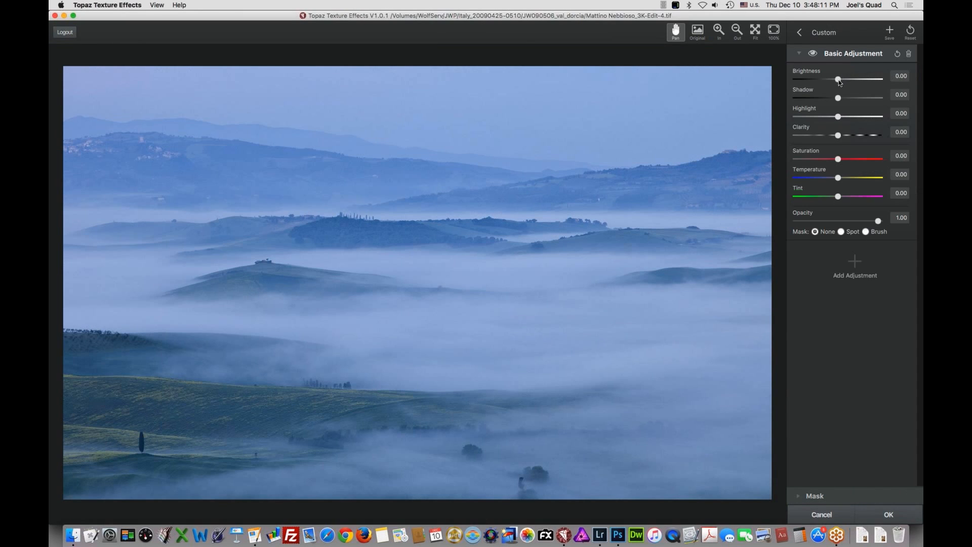
drag(846, 79, 841, 79)
drag(838, 135, 848, 134)
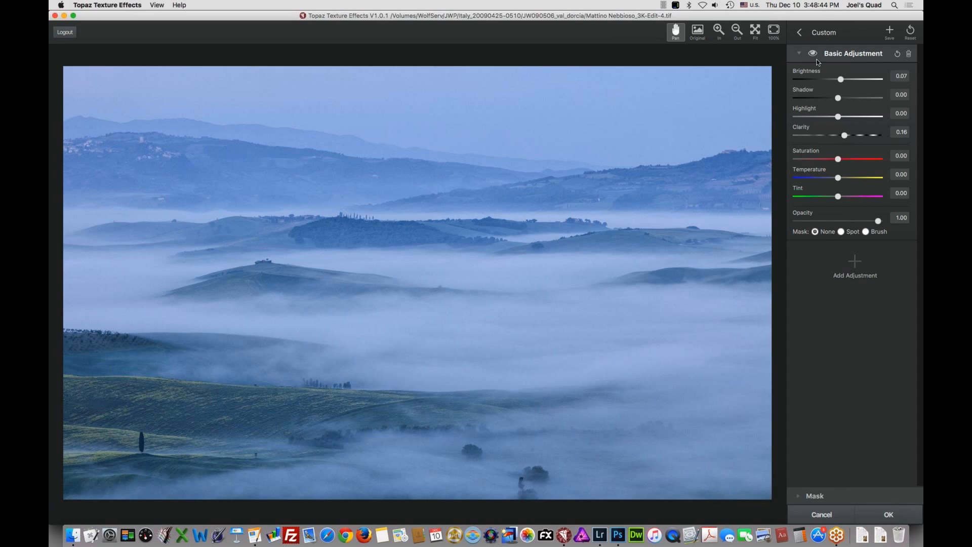
Warm the photo by setting the Basic Adjustment's temperature to 0.42, and collapse that adjustment
click(800, 53)
click(801, 53)
drag(840, 179, 855, 181)
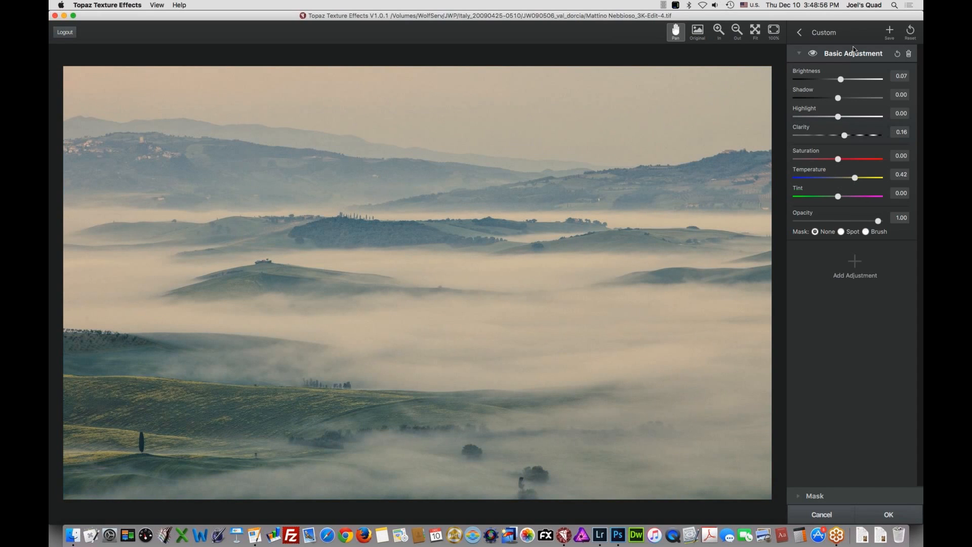
click(798, 53)
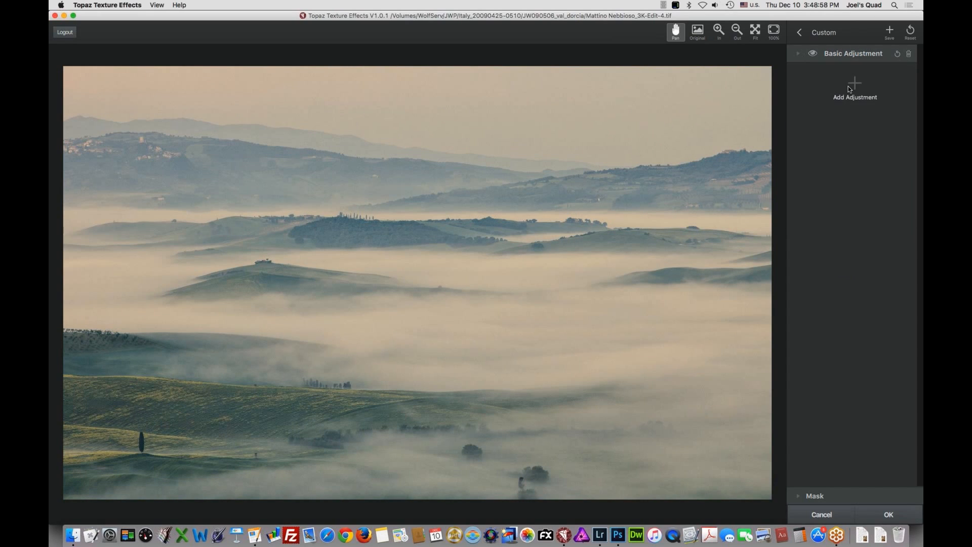
Add a Texture adjustment and limit its textures to the Color Wash category
click(855, 83)
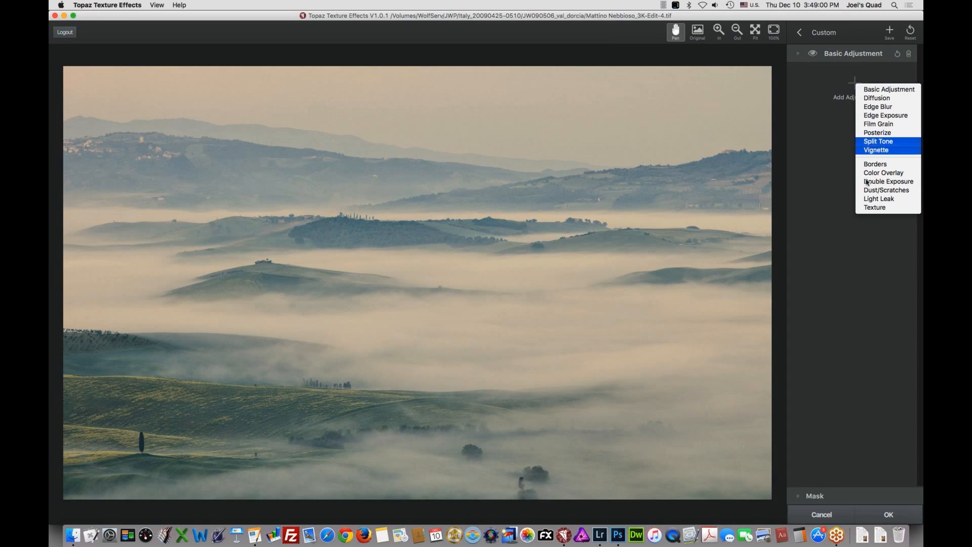
click(875, 207)
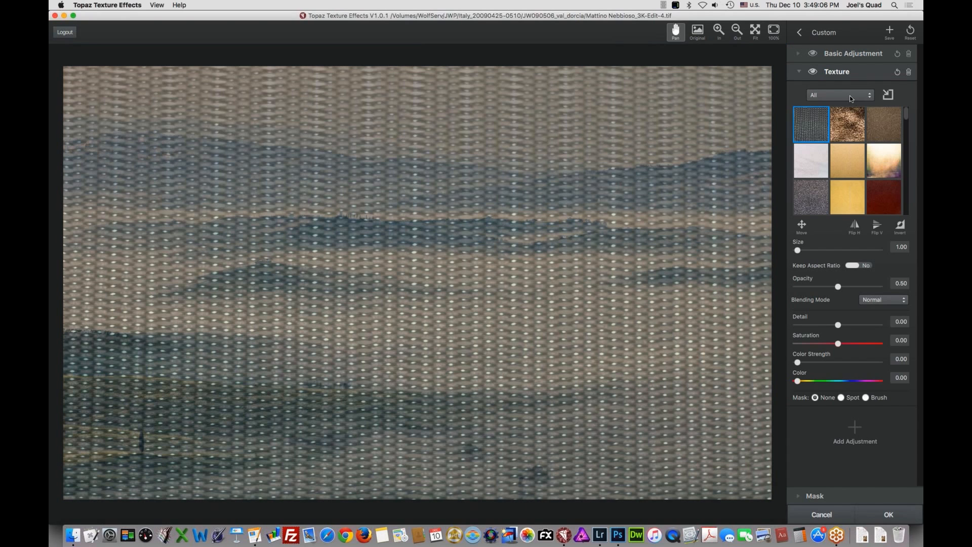
click(850, 95)
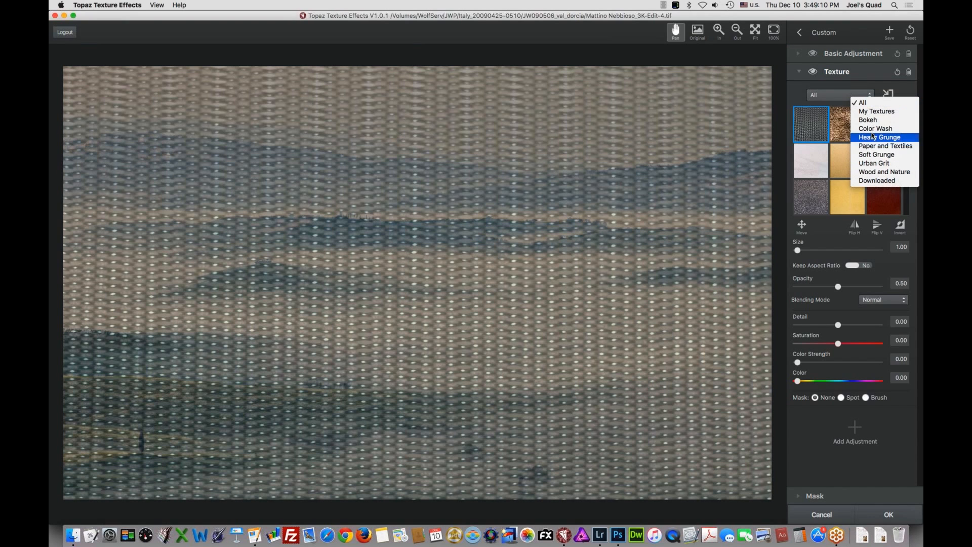
click(873, 129)
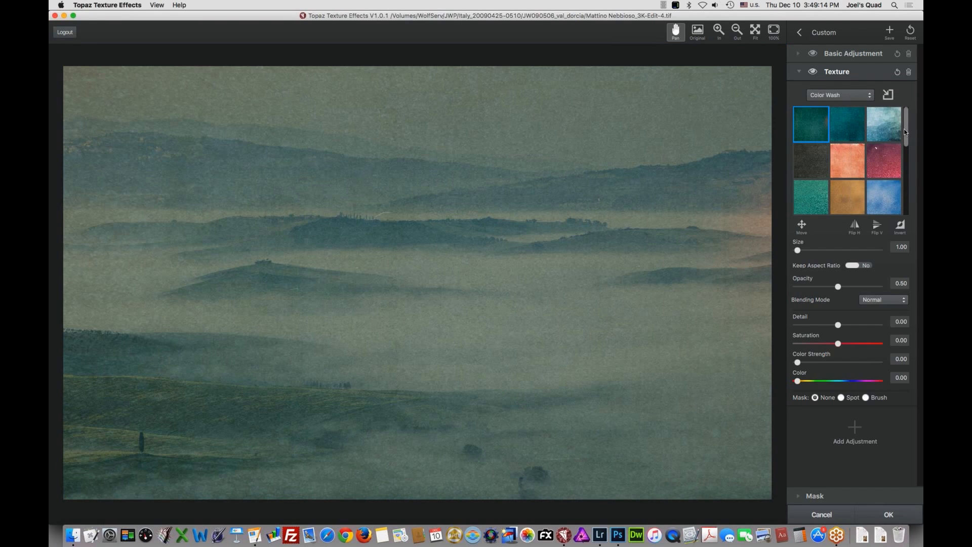
Try the tan and green Color Wash textures and settle on the speckled orange-red one
drag(905, 132, 905, 145)
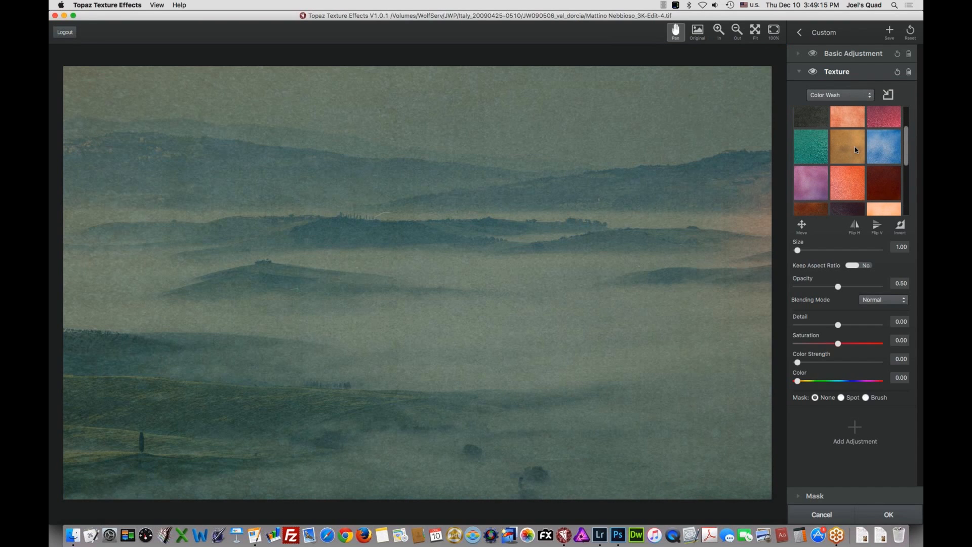
click(855, 149)
click(809, 146)
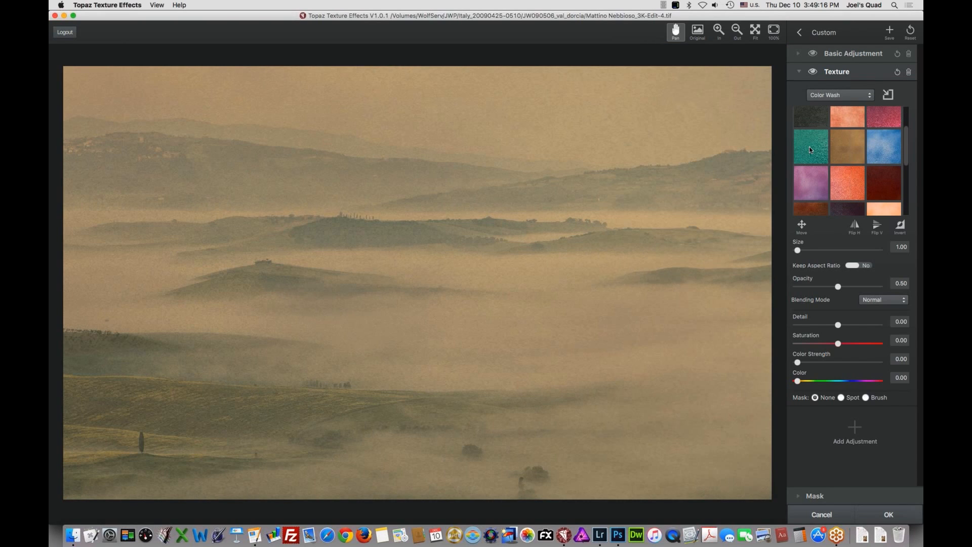
click(849, 187)
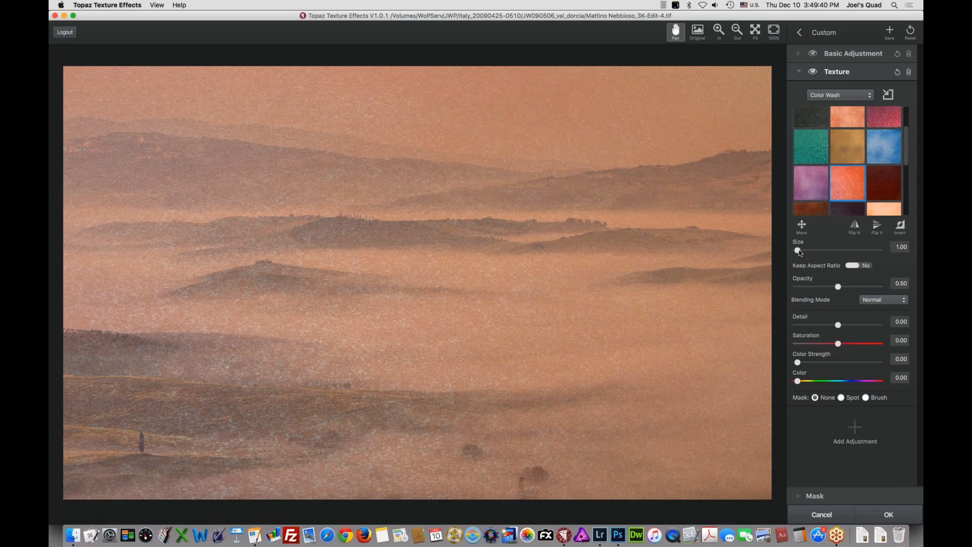
Enlarge the orange-red texture to size 1.23 and shift it to a different position over the hills
drag(801, 251, 807, 253)
drag(809, 254, 823, 254)
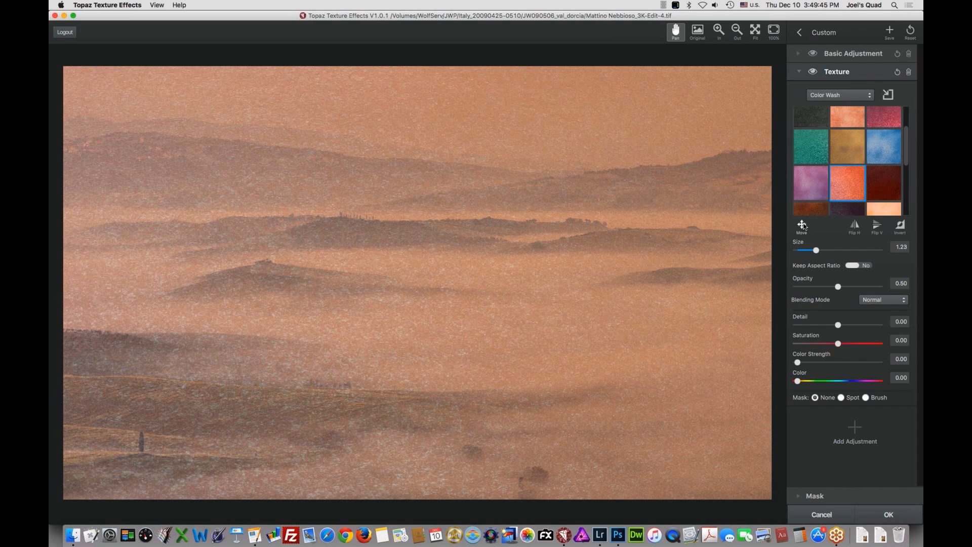
click(802, 224)
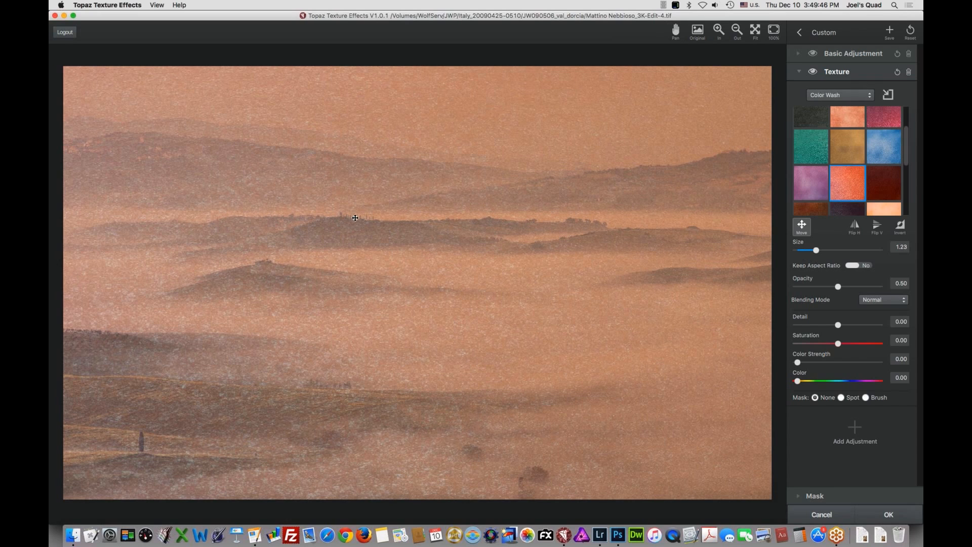
drag(368, 216, 415, 239)
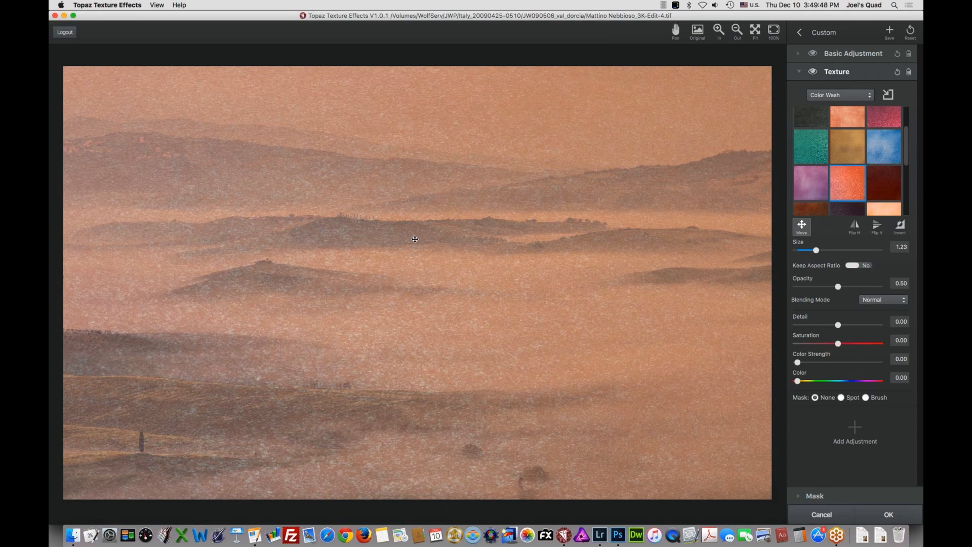
drag(415, 239, 399, 268)
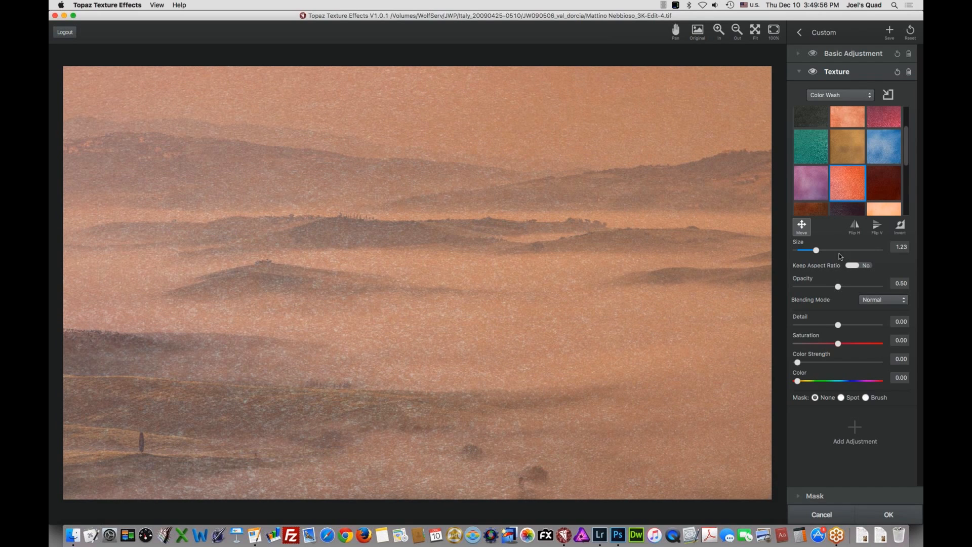
Lower the texture's opacity to 0.27 and raise its detail to bring out the speckles
drag(838, 288, 833, 288)
drag(818, 288, 819, 288)
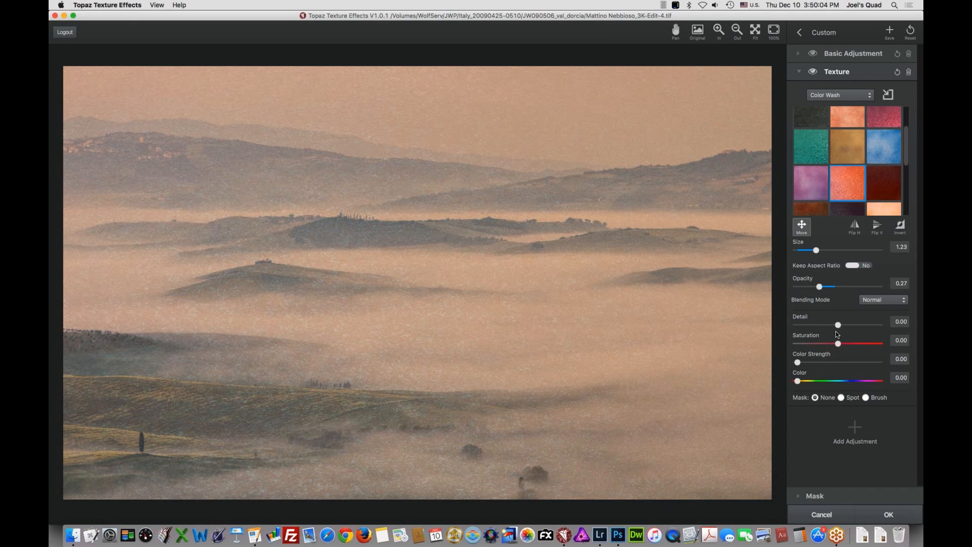
drag(839, 325, 843, 325)
drag(843, 325, 845, 325)
drag(847, 326, 854, 327)
Reduce the texture's saturation slightly and collapse the Texture adjustment
drag(837, 344, 833, 346)
drag(834, 346, 832, 347)
drag(828, 344, 826, 344)
click(799, 74)
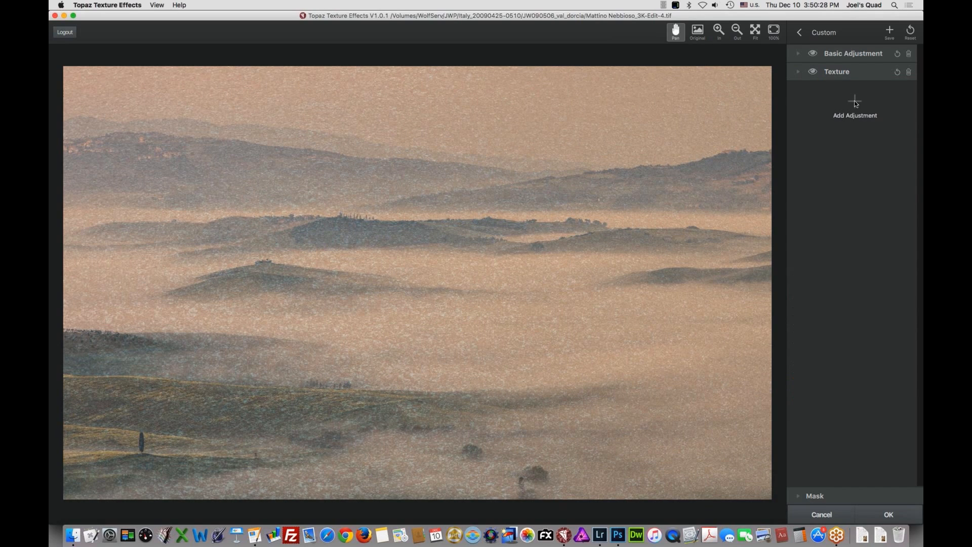
Add a Borders adjustment and limit its borders to the Hazy category
click(855, 102)
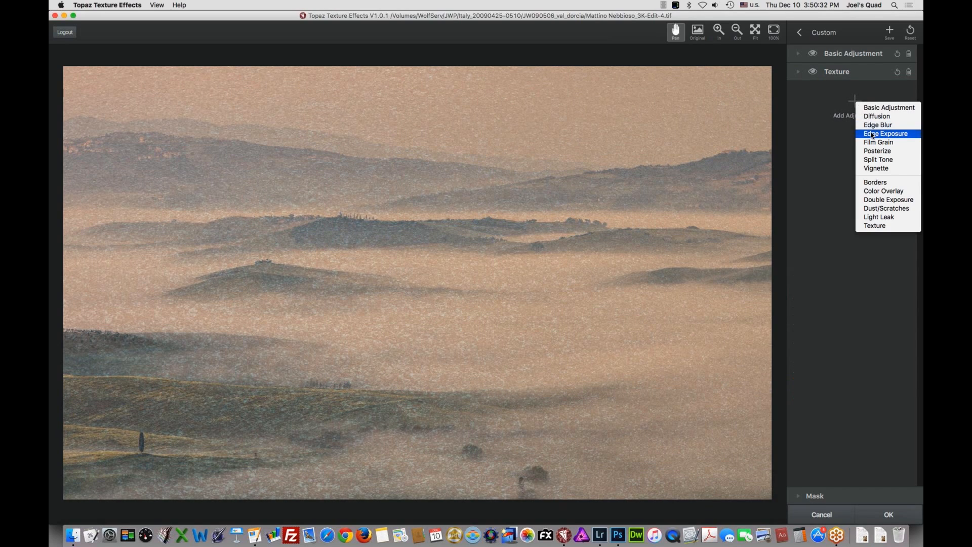
click(873, 183)
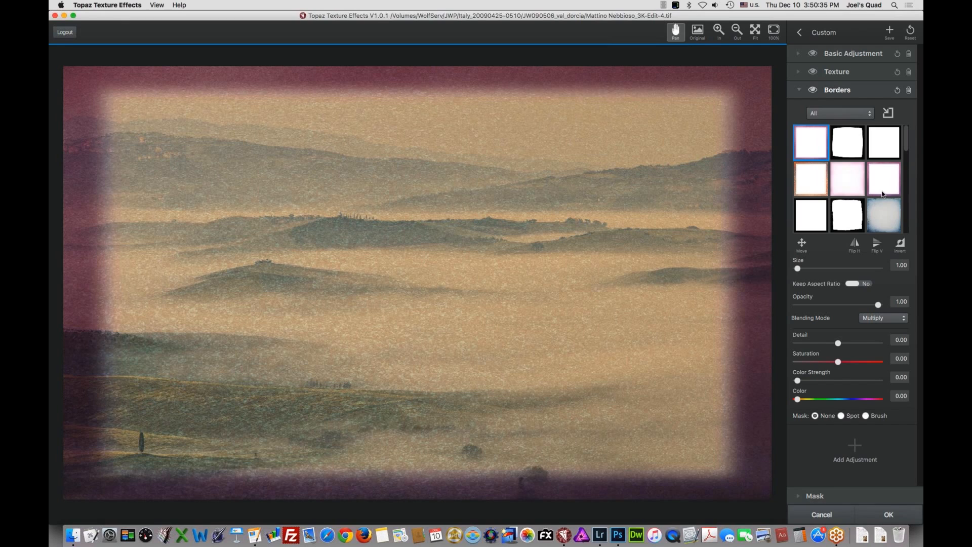
click(847, 120)
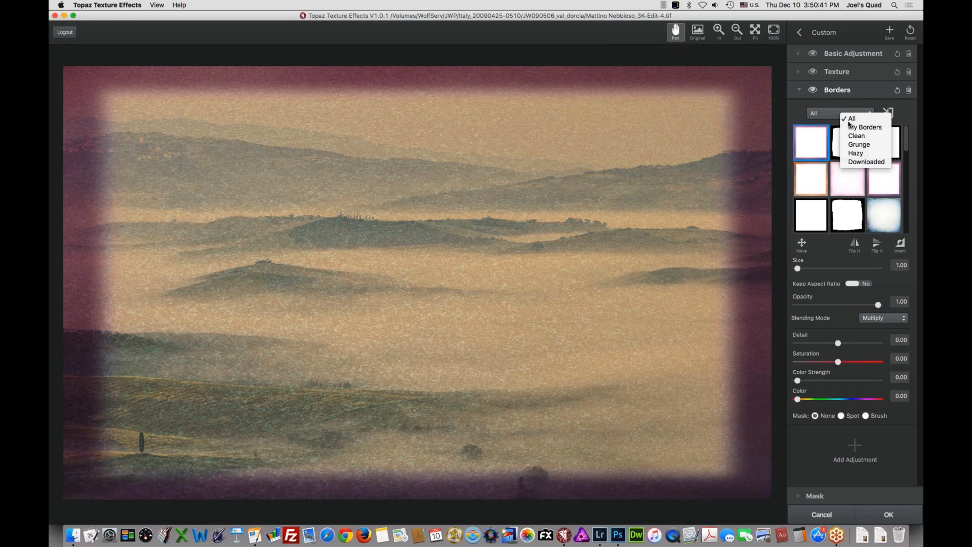
click(854, 154)
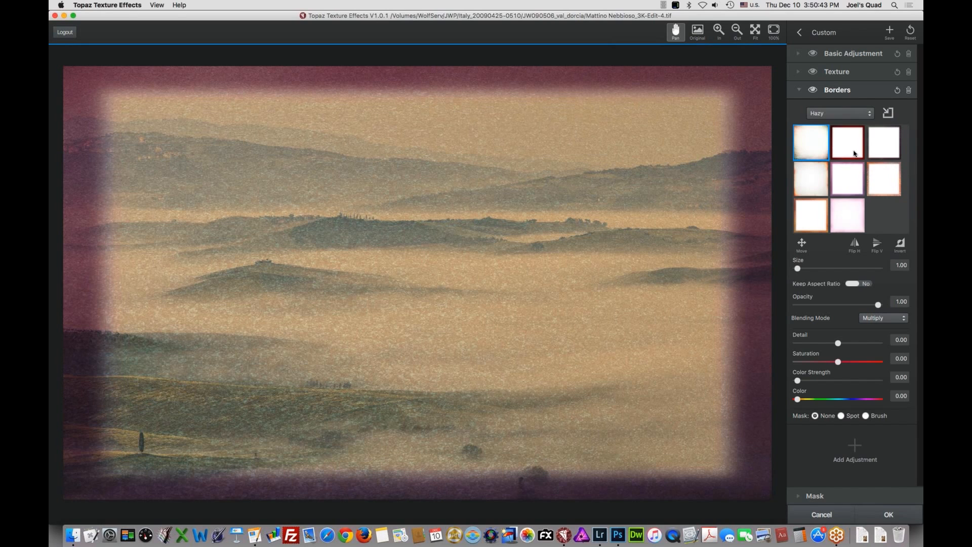
Try several Hazy borders on the photo and settle on the dark red one
click(855, 153)
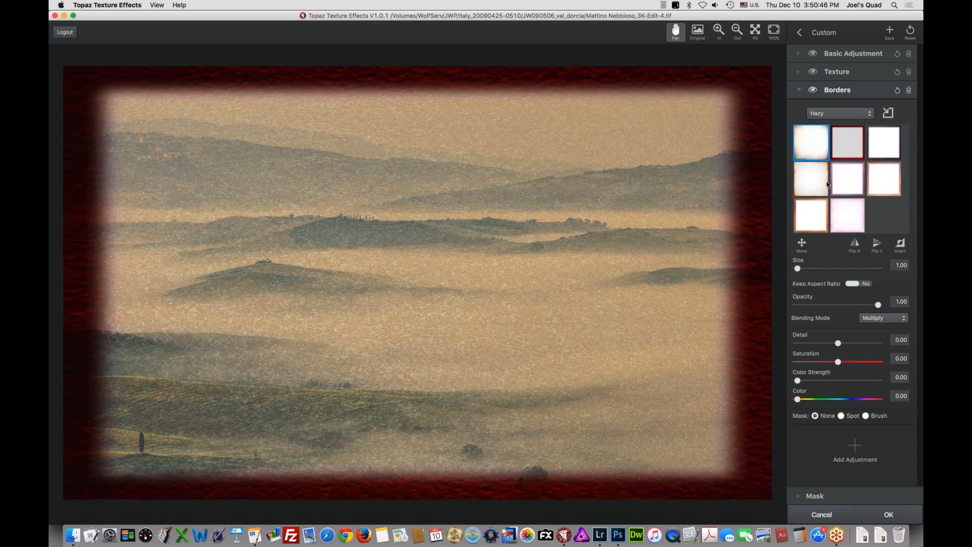
click(820, 178)
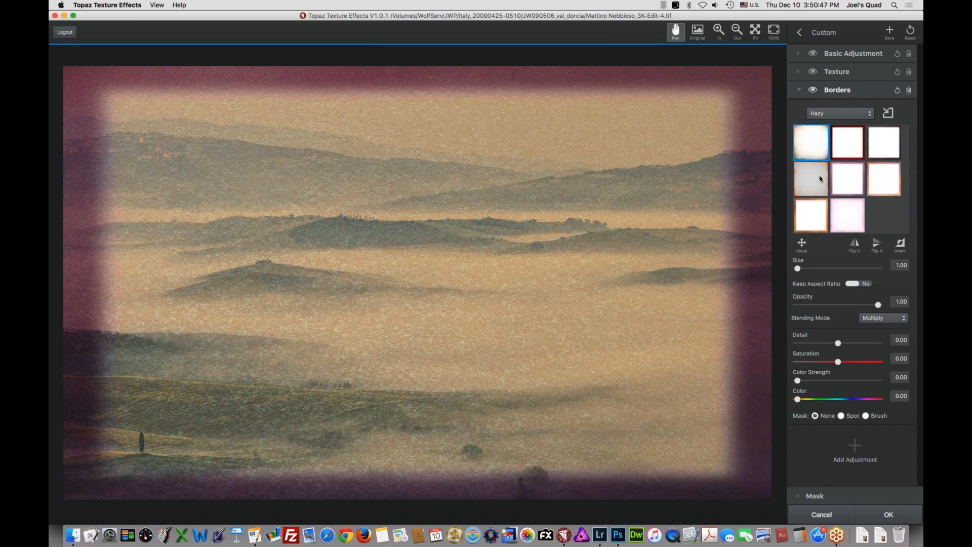
click(847, 144)
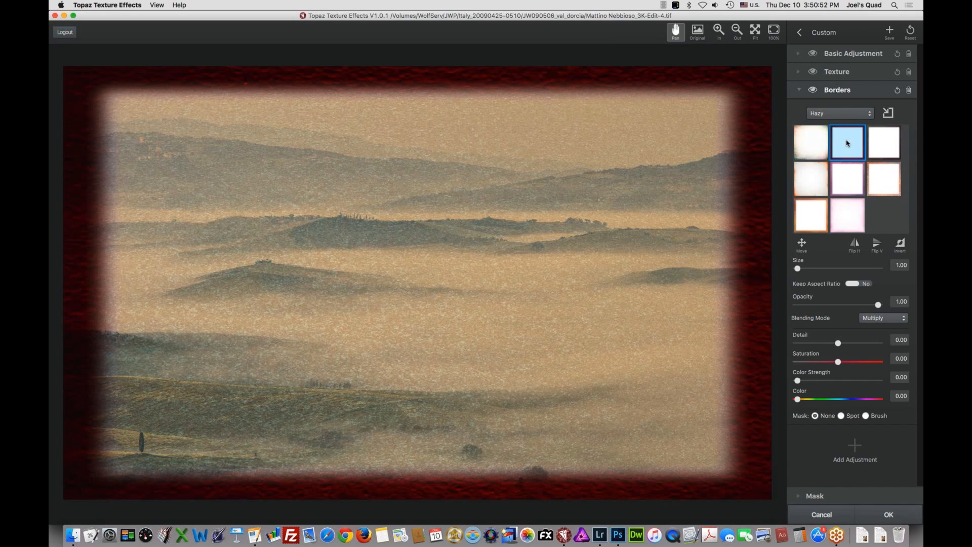
click(818, 211)
Enlarge the dark red border to size 1.12 and shift it slightly downward over the photo
drag(801, 266, 806, 265)
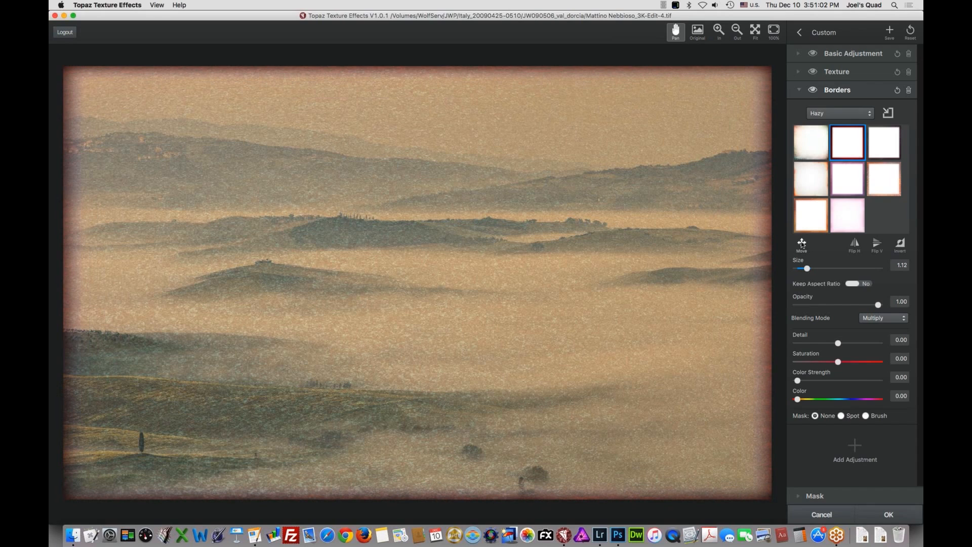
click(805, 244)
drag(660, 237, 661, 238)
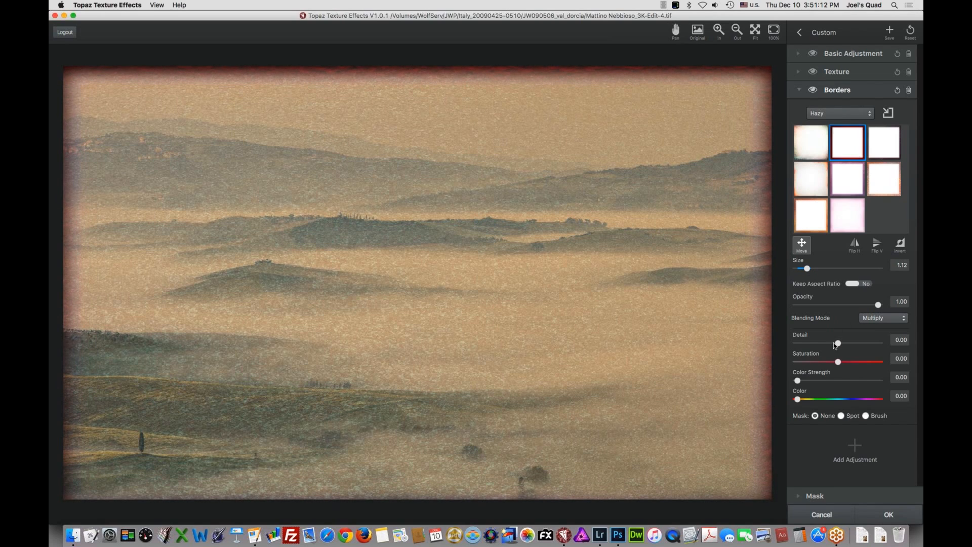
Set the border's detail to 0.40 and its saturation to -0.87
drag(848, 344, 852, 345)
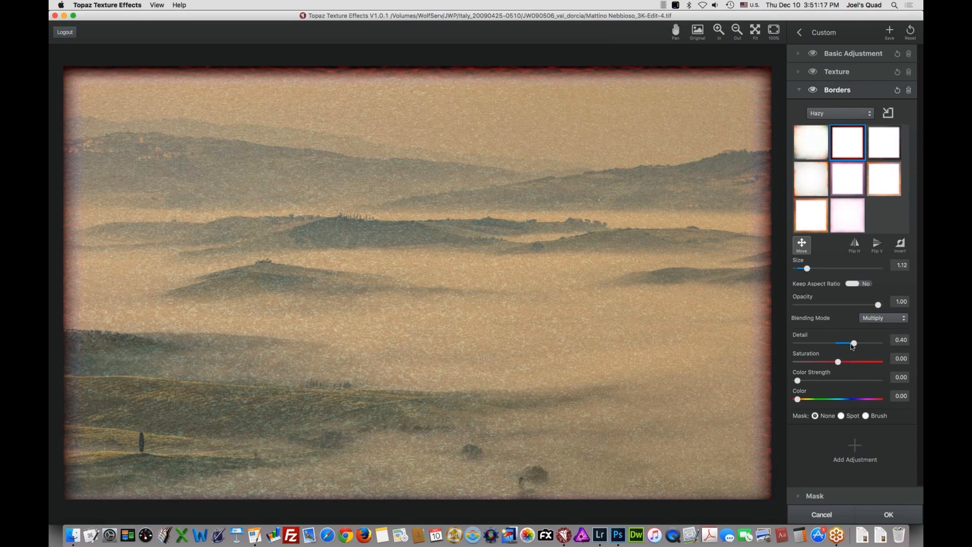
drag(834, 363, 823, 364)
drag(802, 360, 803, 362)
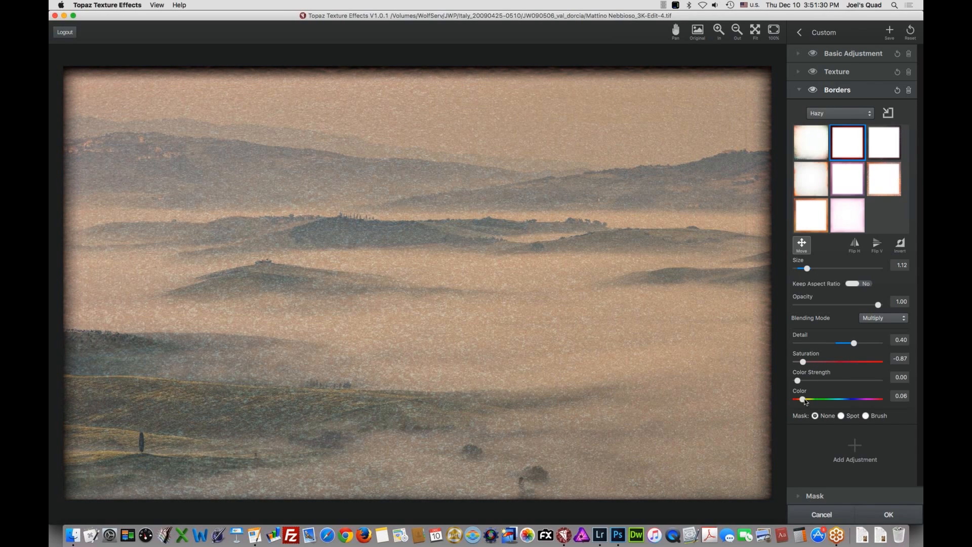
Tint the border teal with color 0.51 and a moderate color strength, and collapse the Borders adjustment
drag(806, 399, 840, 401)
drag(802, 379, 812, 380)
click(822, 381)
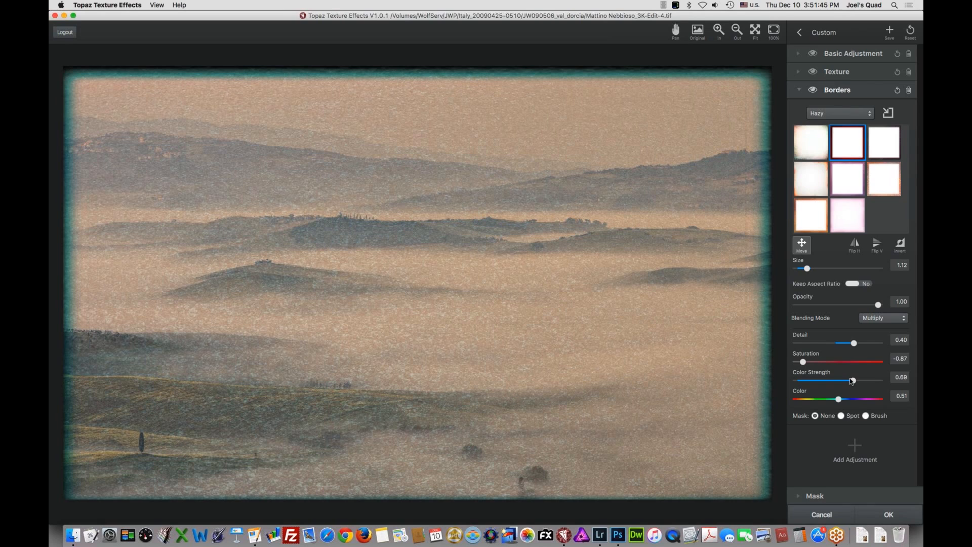
drag(853, 382, 849, 382)
drag(846, 381, 839, 379)
drag(839, 378, 842, 377)
click(798, 90)
Add a Dust/Scratches adjustment and choose the Scratches texture with the ragged white patches along the right edge
click(855, 121)
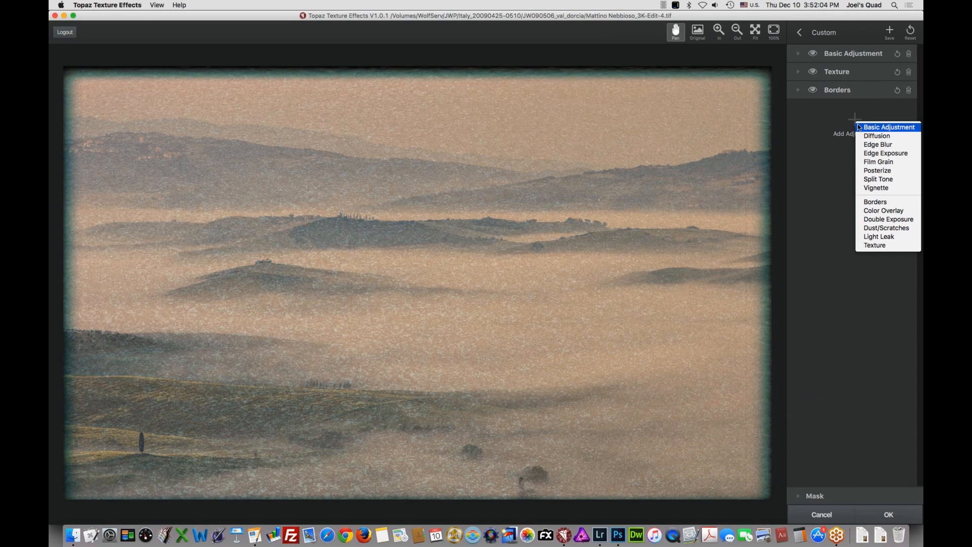
click(880, 227)
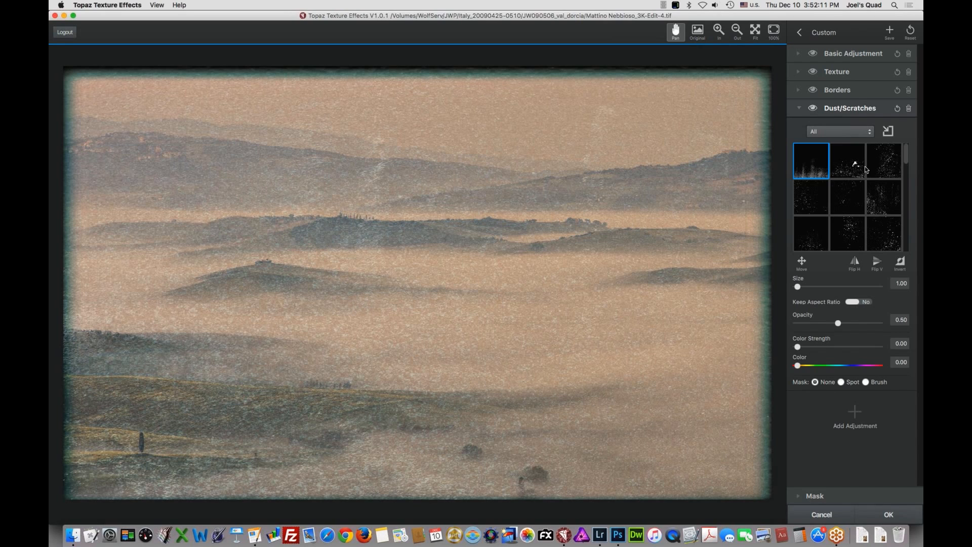
click(859, 131)
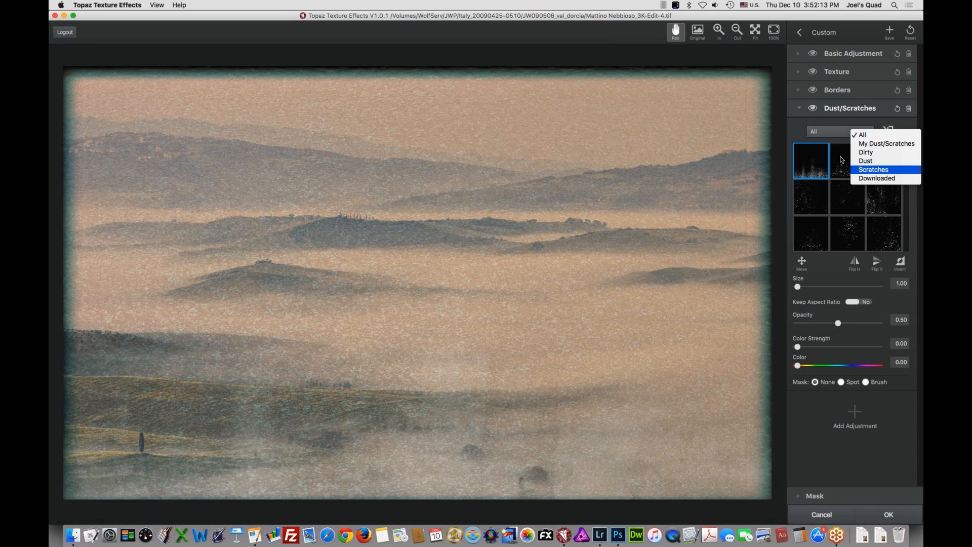
click(871, 170)
click(847, 233)
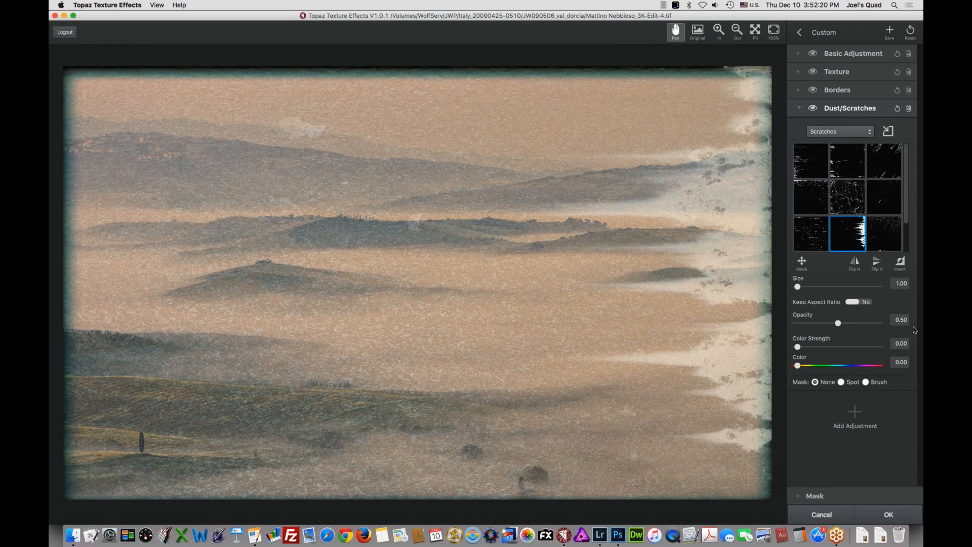
Turn on the brush mask for the scratches and tint them teal with color 0.49 and color strength 0.98
click(866, 382)
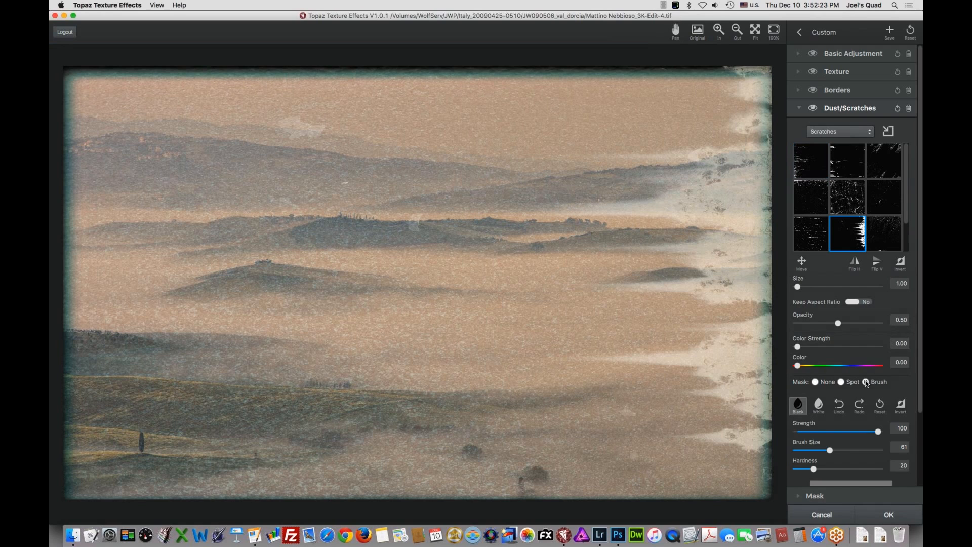
drag(798, 366, 837, 369)
drag(861, 346, 876, 347)
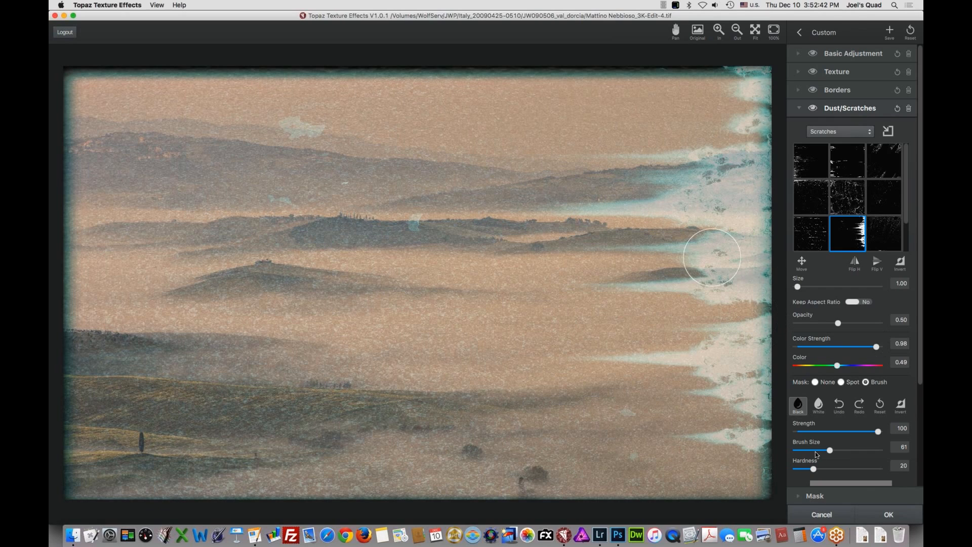
With a size 28 black mask brush, paint away the scratches covering the distant hills and the middle ridge
drag(831, 452, 812, 451)
mouse_move(662, 177)
mouse_down()
mouse_move(771, 169)
mouse_move(707, 162)
mouse_move(739, 160)
mouse_move(713, 153)
mouse_move(551, 156)
mouse_up()
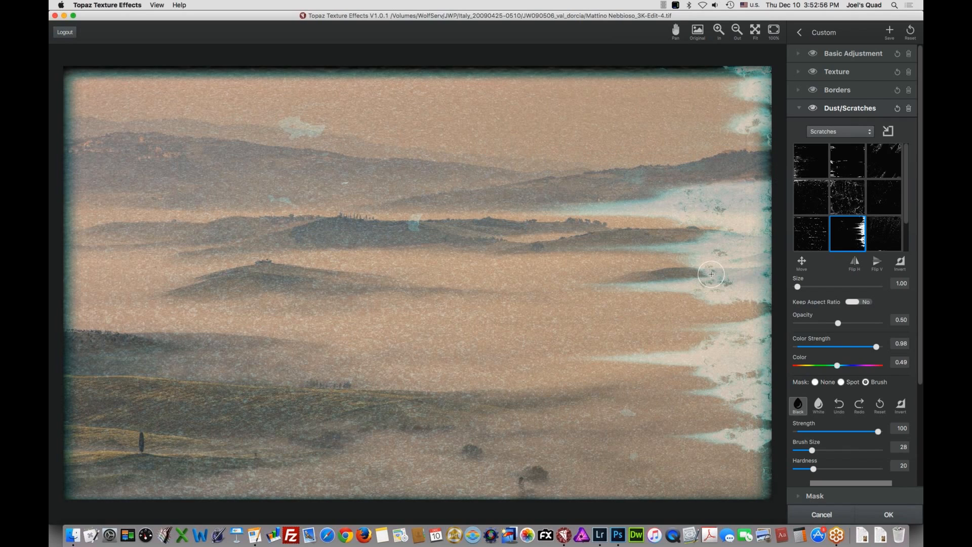
drag(663, 191, 751, 187)
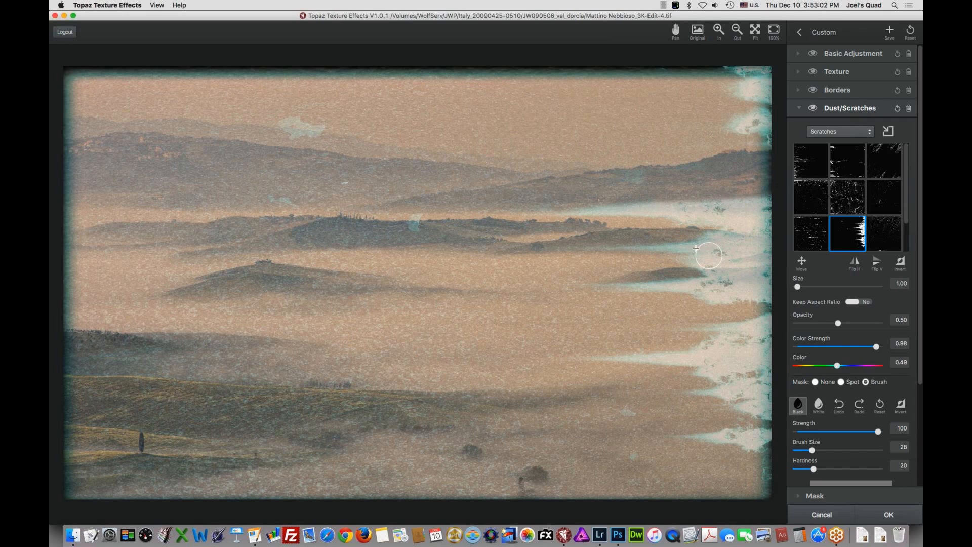
drag(697, 237, 767, 241)
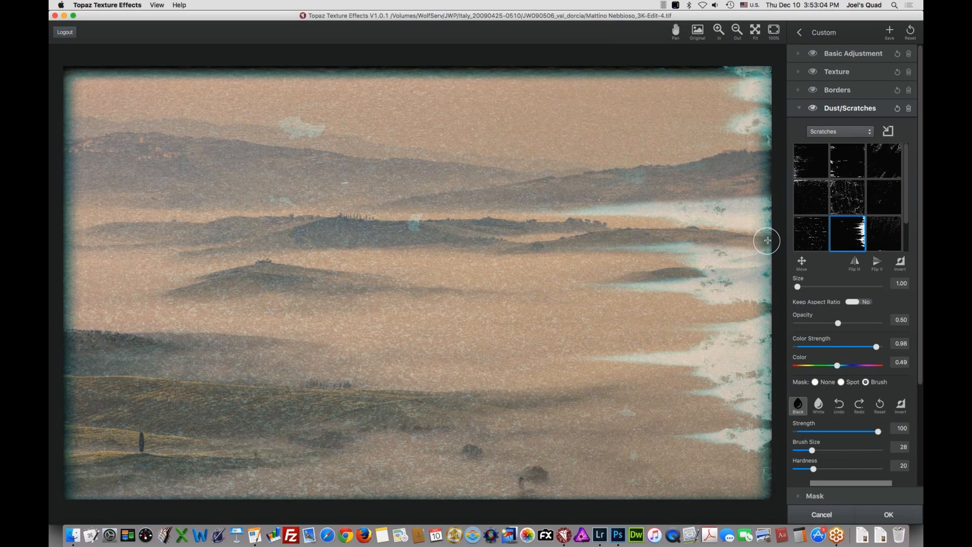
mouse_move(681, 278)
mouse_down()
mouse_move(780, 277)
mouse_move(593, 282)
mouse_up()
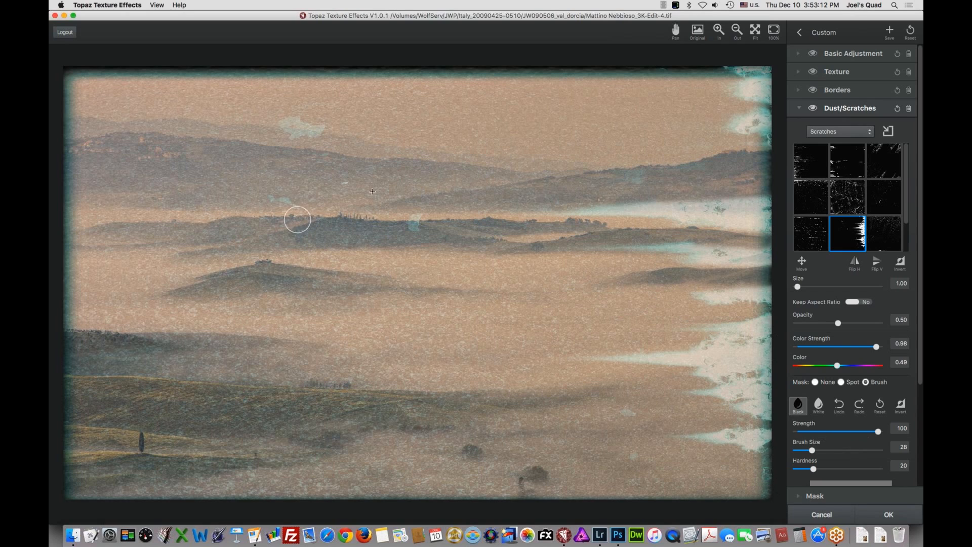
click(413, 223)
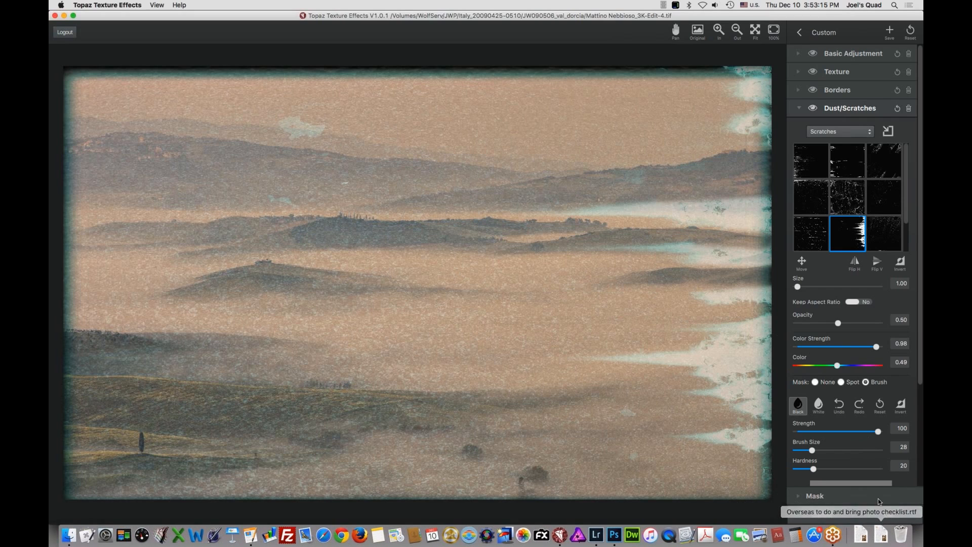
Apply the custom effect and view the finished foggy-hills photo in Lightroom
click(888, 514)
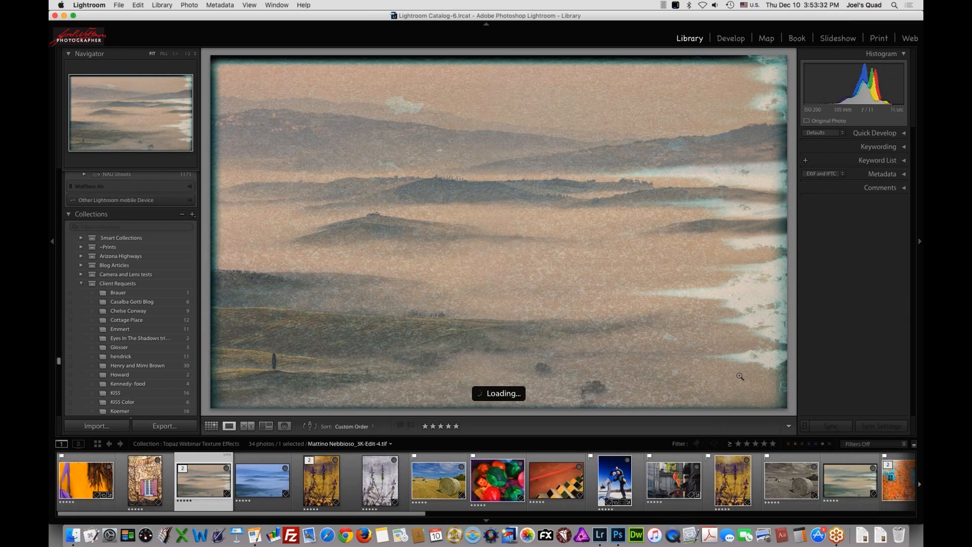
click(848, 484)
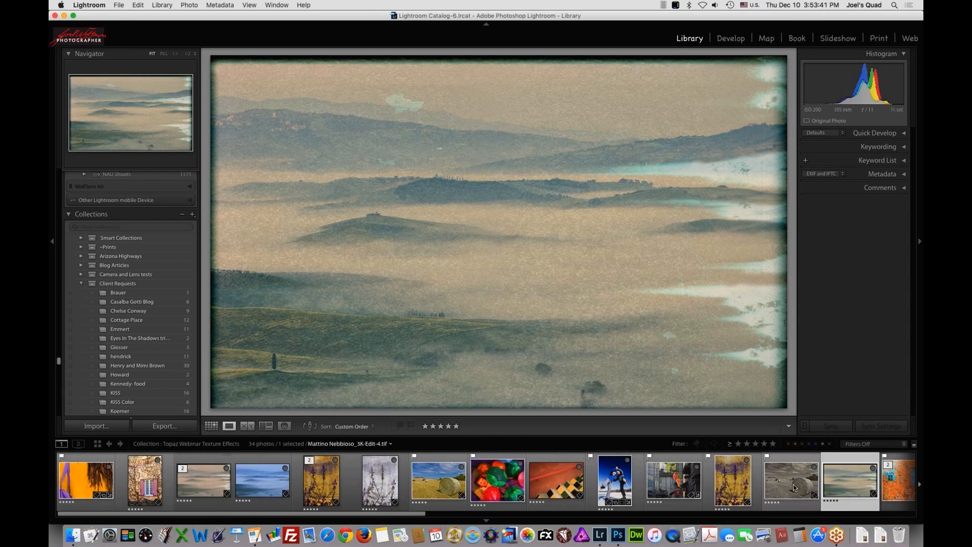
Compare the finished photo side by side with the blue original, also with the surroundings blacked out, and restore the Library panels
super+click(272, 491)
key(c)
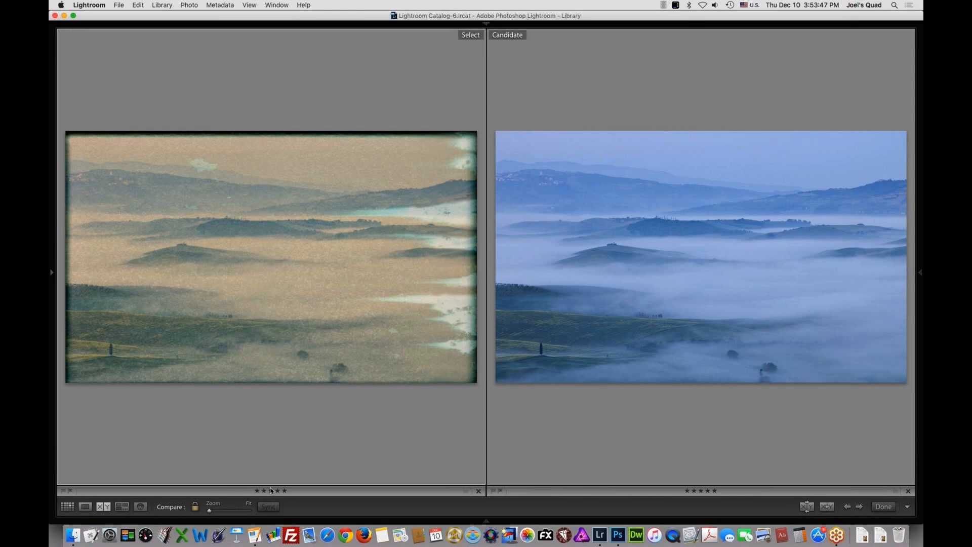
key(l)
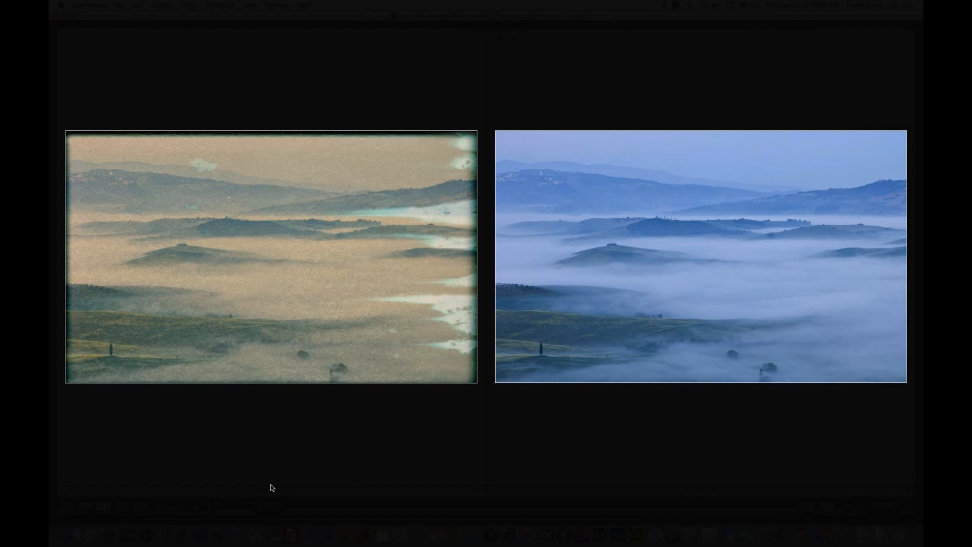
key(l)
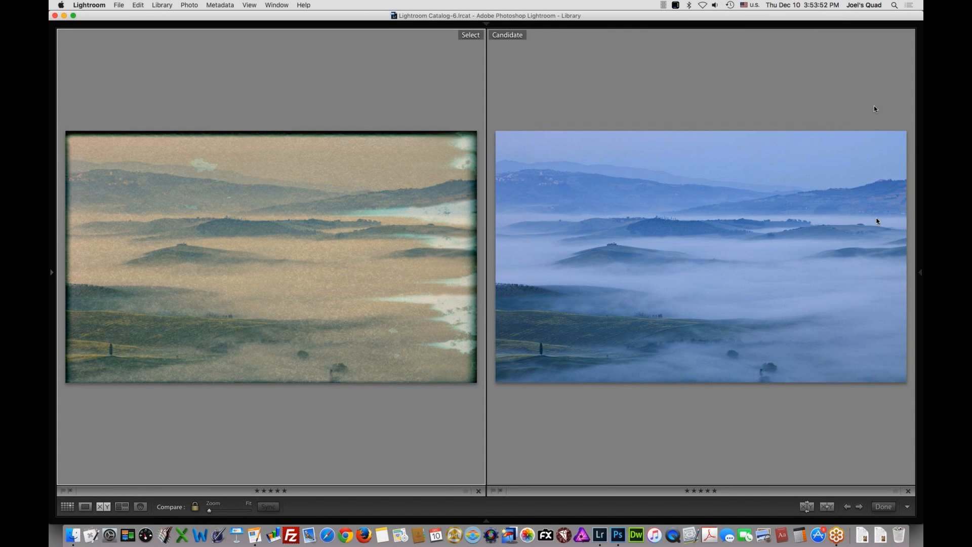
key(shift+Tab)
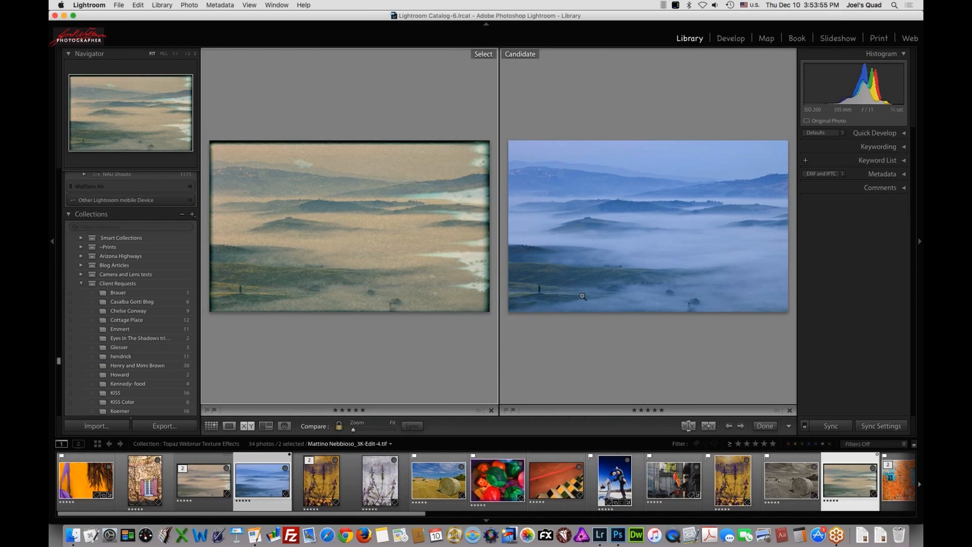
Leave the comparison and open the red wall and tiled staircase photo in Topaz Texture Effects
key(e)
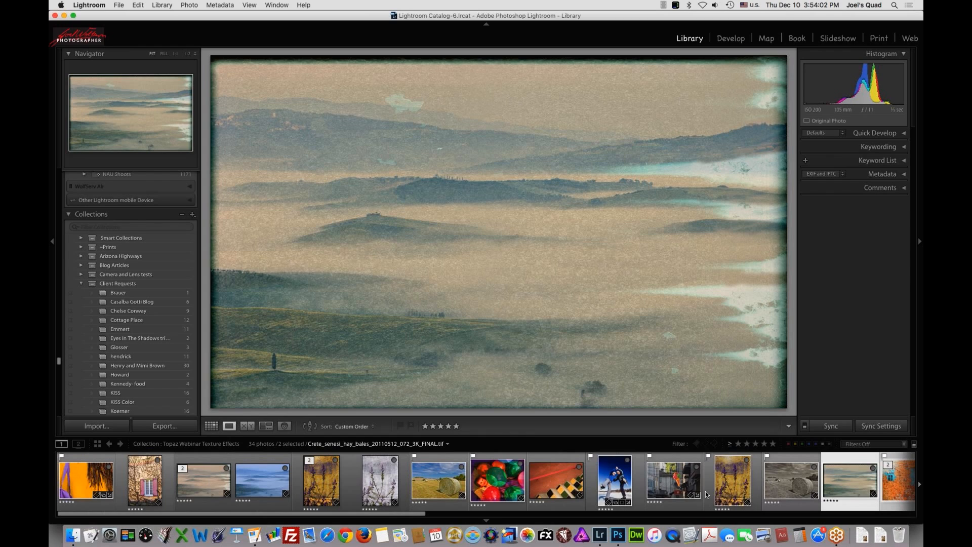
click(554, 483)
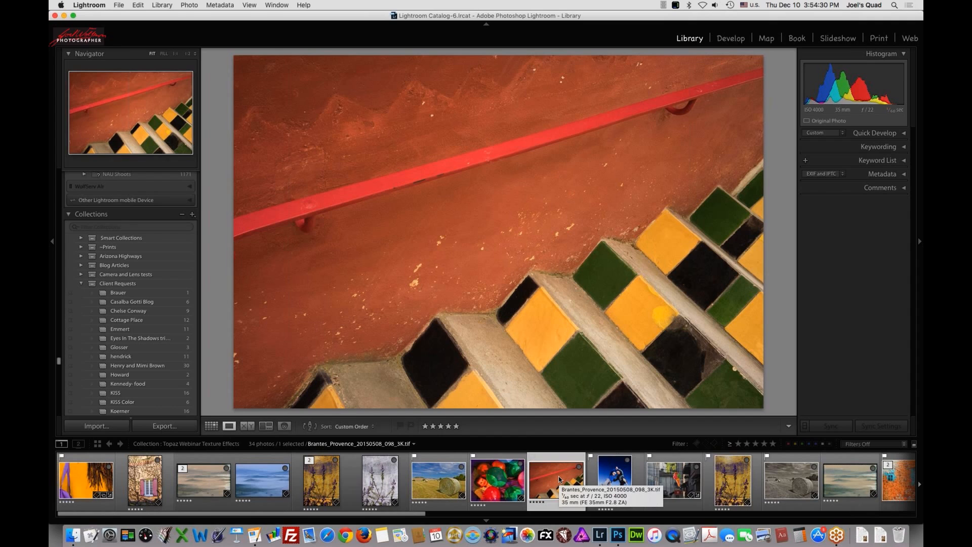
right_click(558, 476)
mouse_move(558, 474)
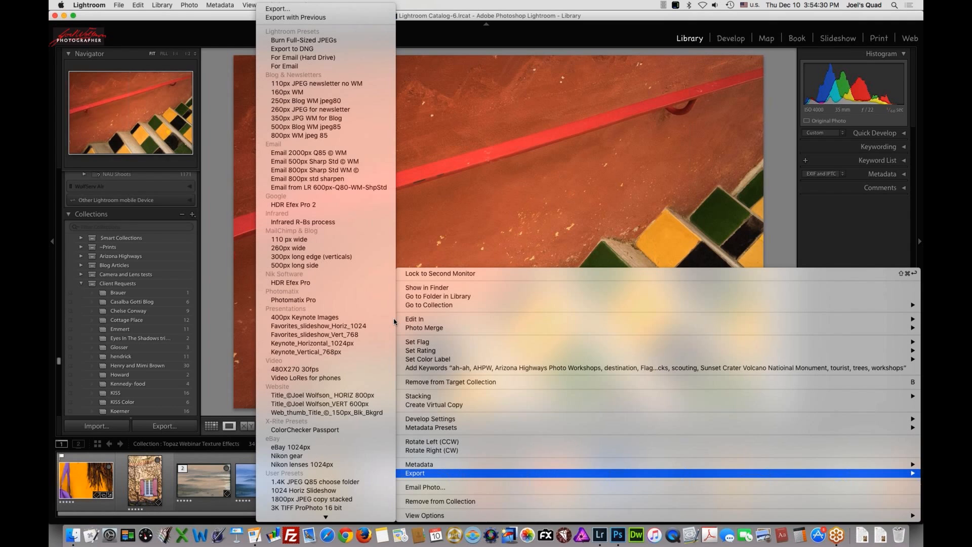
mouse_move(398, 320)
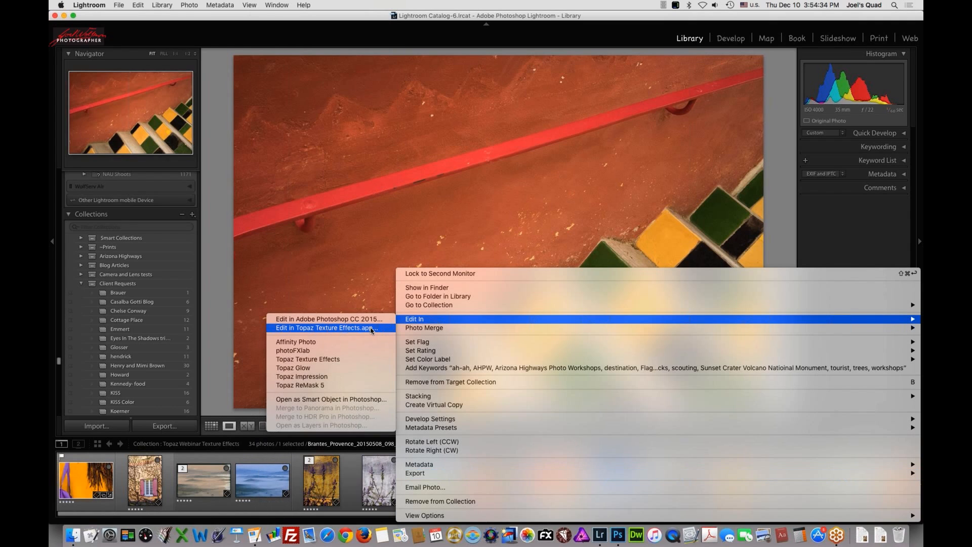
click(372, 328)
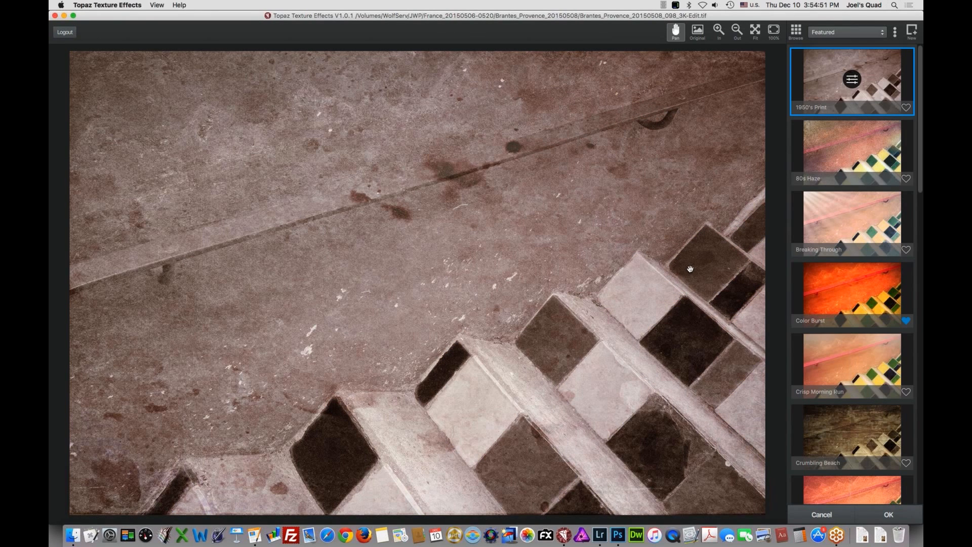
Preview the Color Burst effect on the staircase photo and switch to the My Effects collection
click(847, 289)
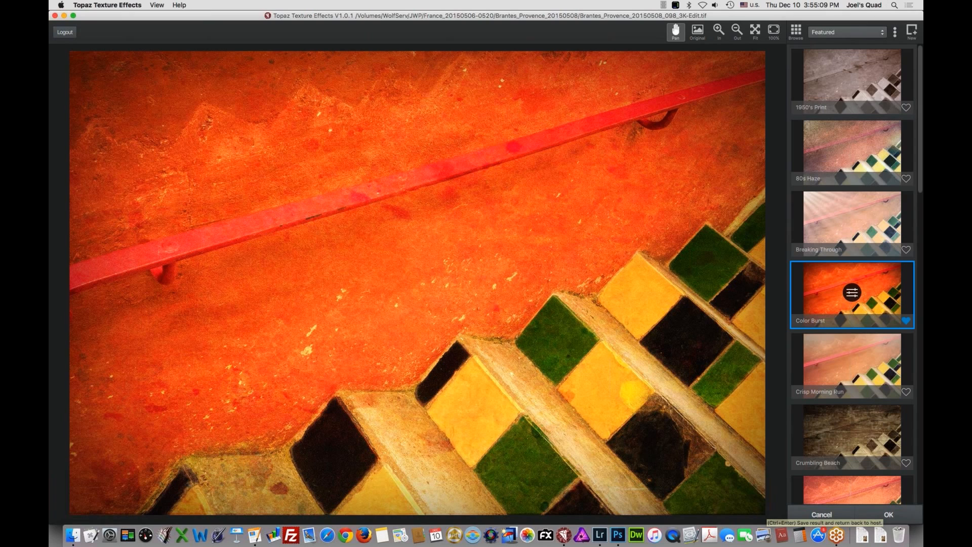
click(822, 35)
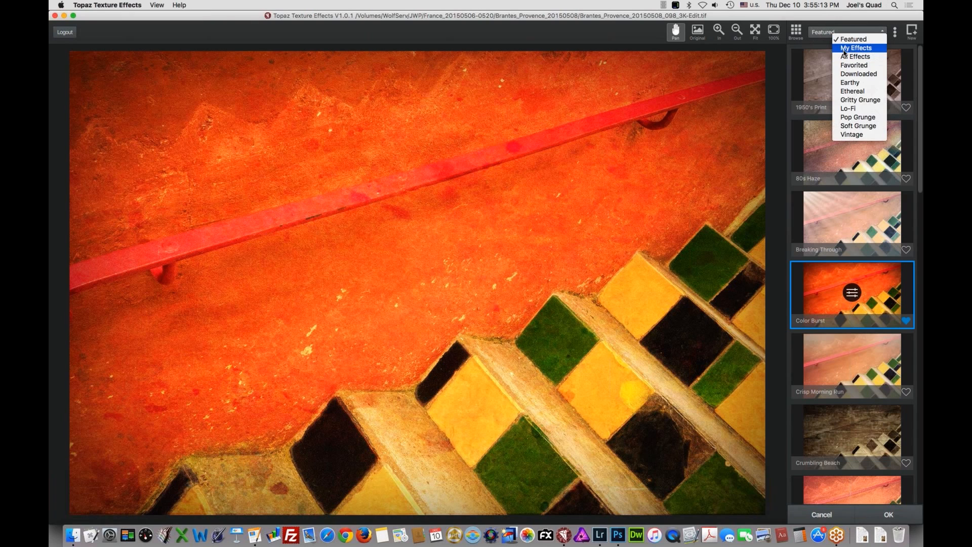
click(844, 49)
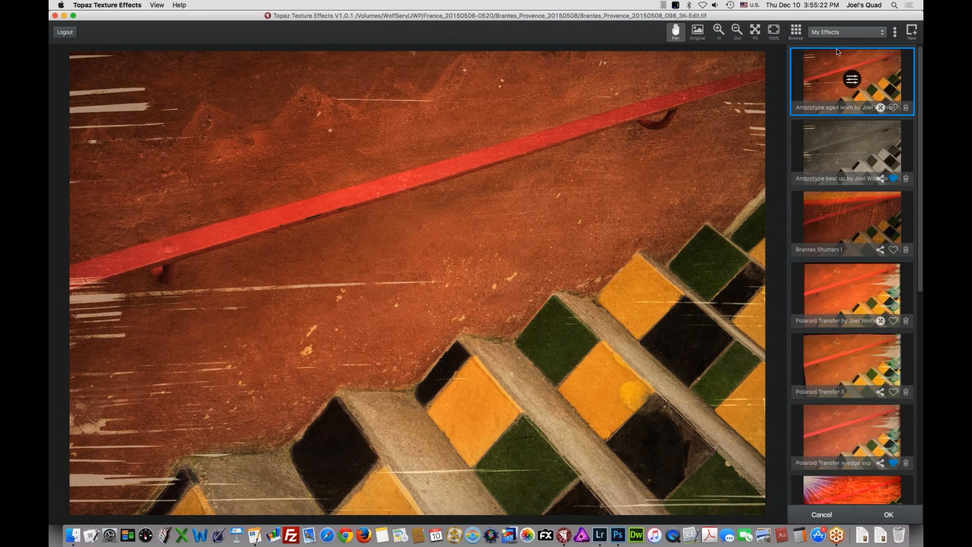
Choose the Color Burst effect from the Featured collection and apply it to the staircase photo
click(842, 32)
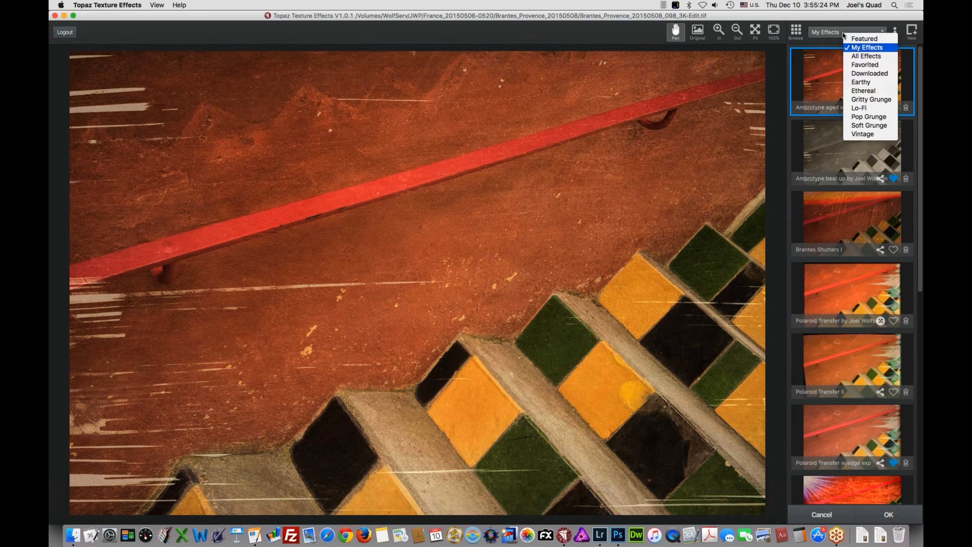
click(853, 40)
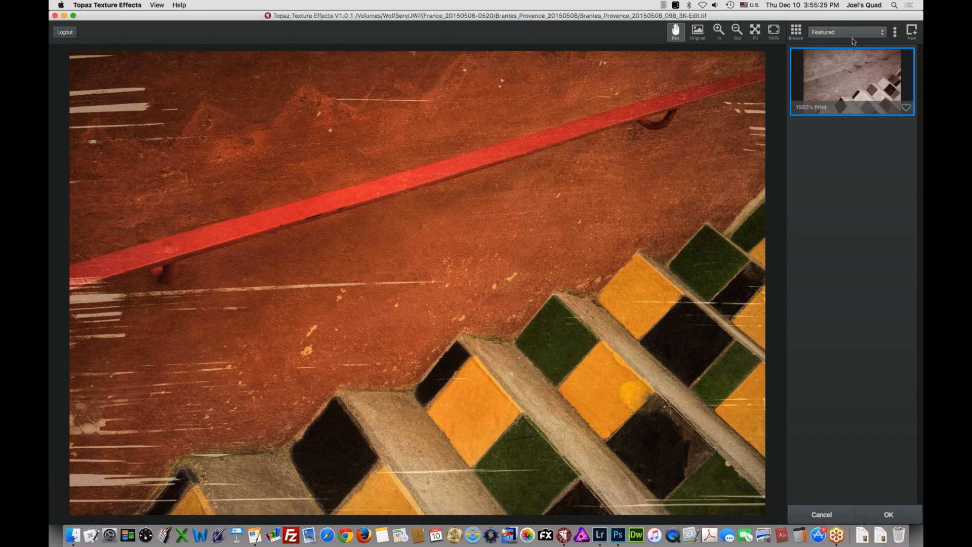
click(853, 292)
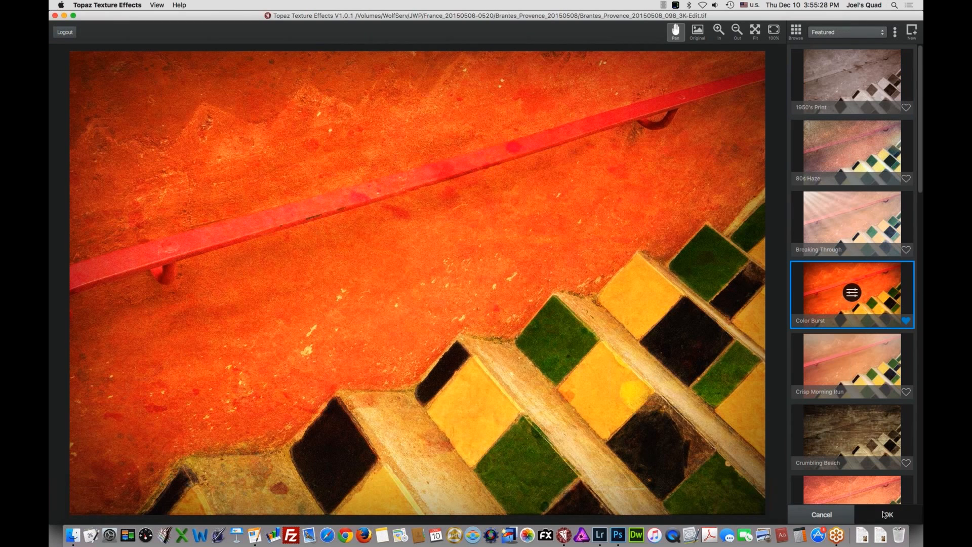
click(885, 515)
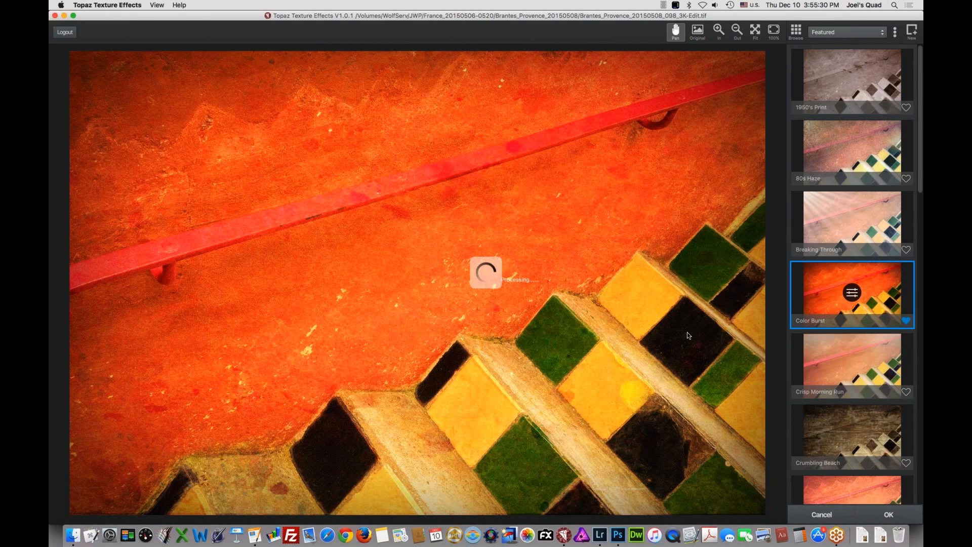